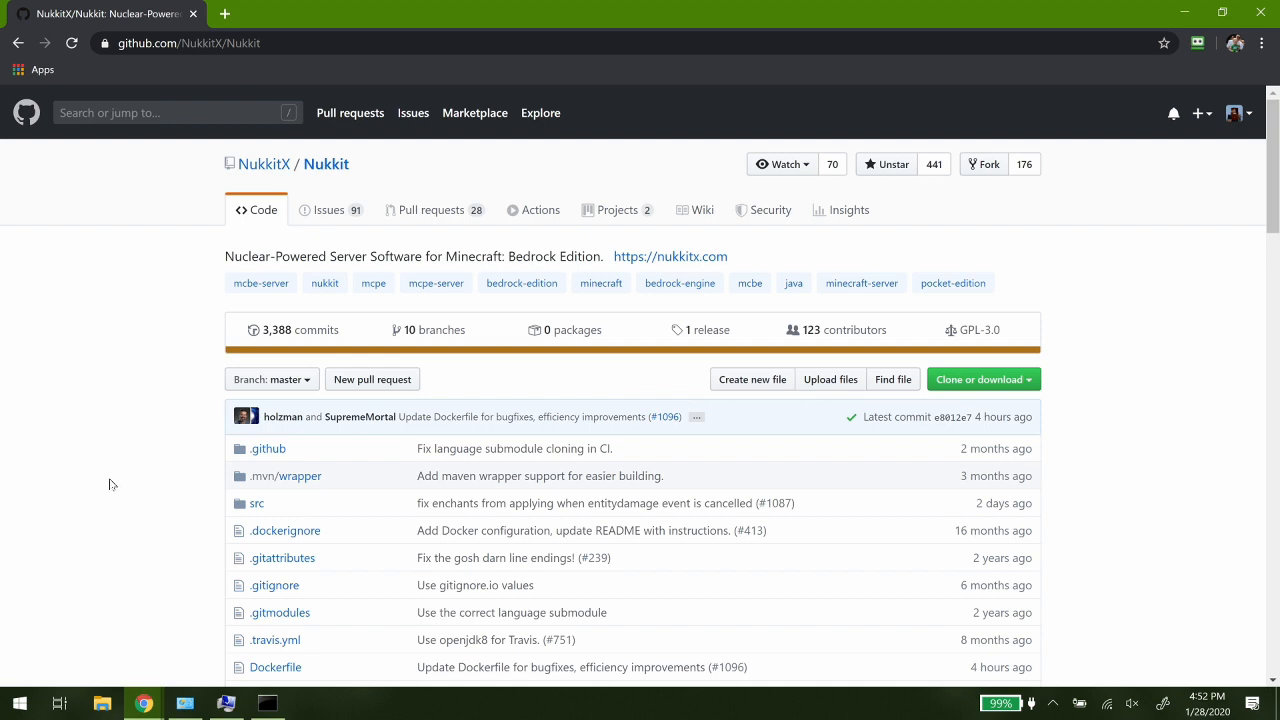
# - Check the installed Java version by running java --version in Command Prompt
pyautogui.moveTo(280, 712)
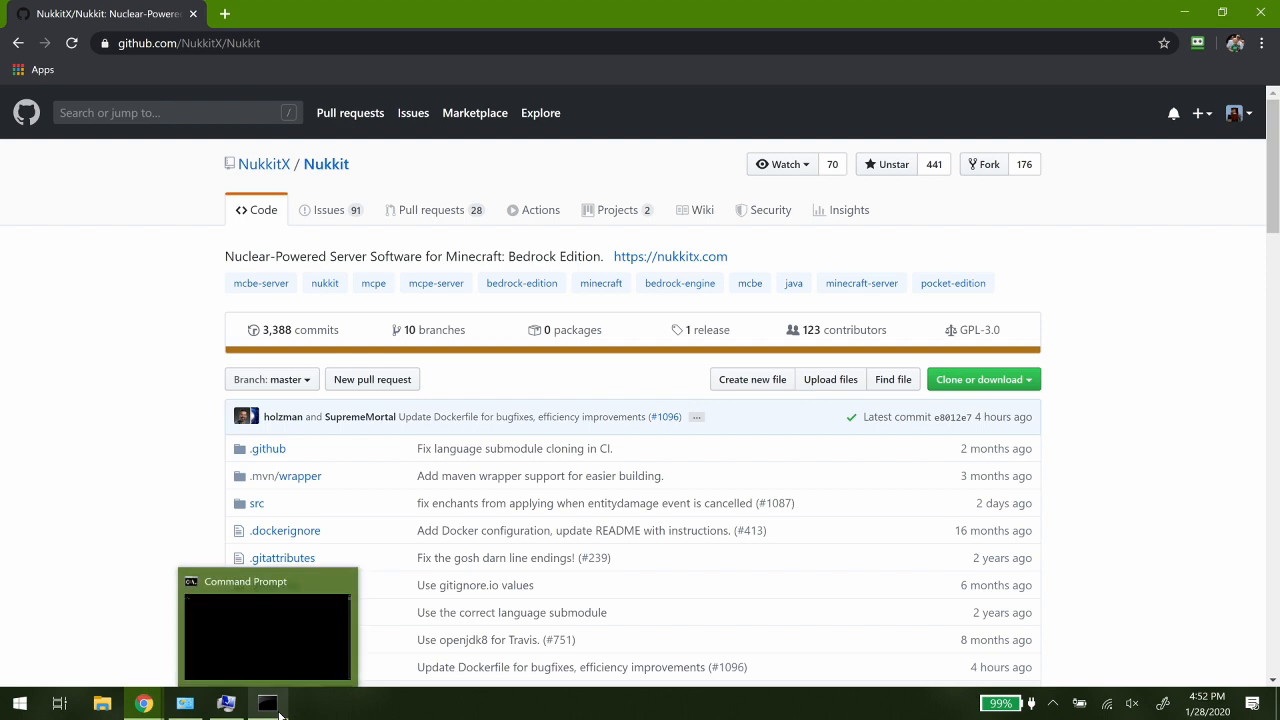
pyautogui.click(265, 628)
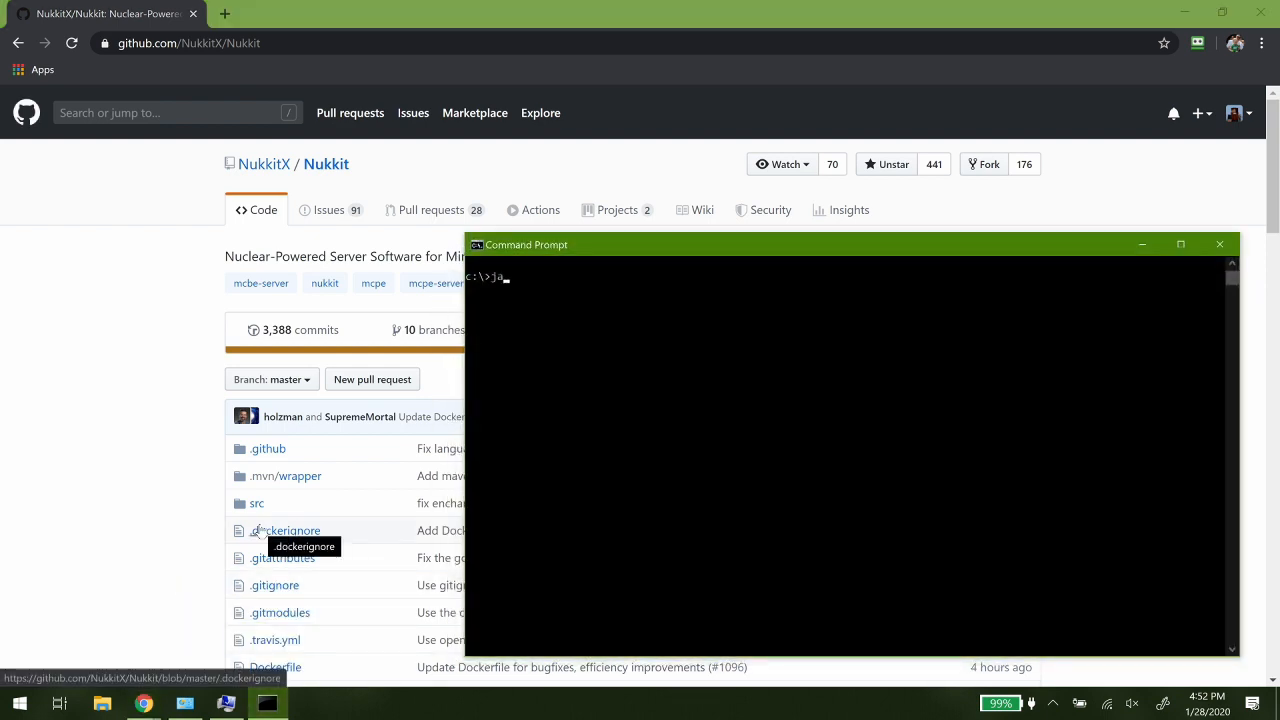
pyautogui.write('java --version')
pyautogui.press('Return')
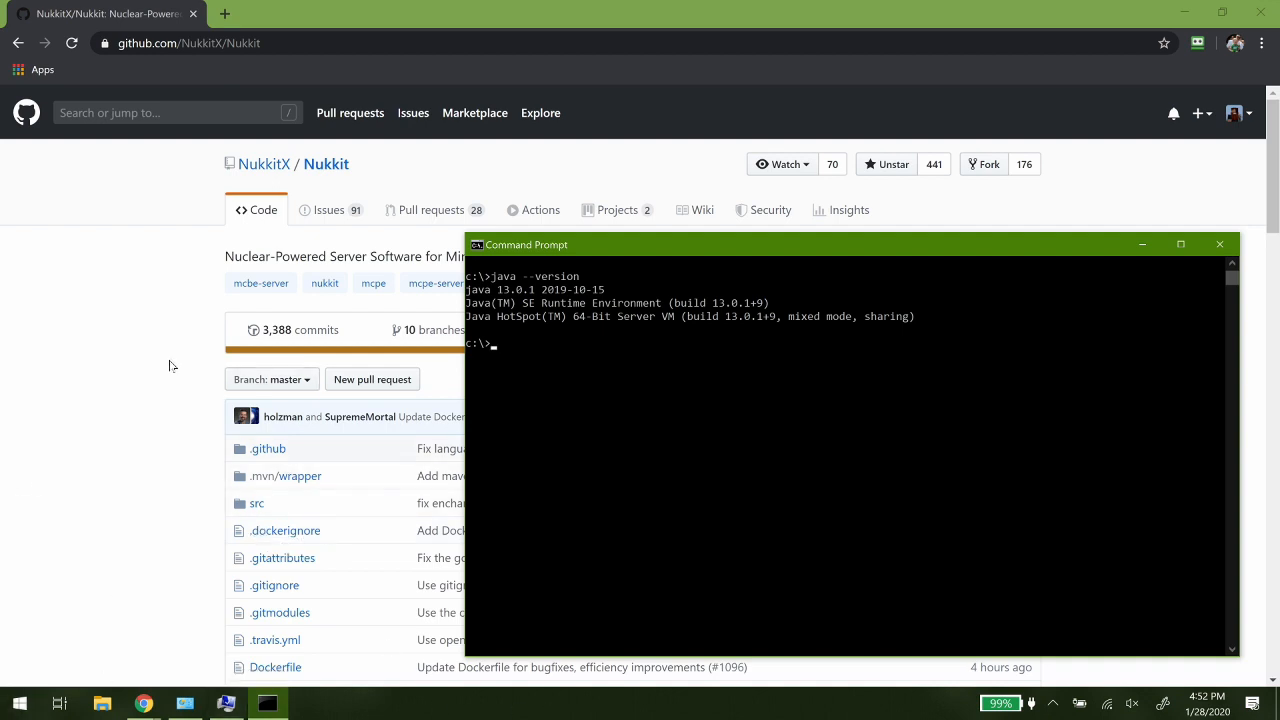
# - Switch back to Chrome, open the nukkitx.com website and look over the Nukkit 2.0 Alpha announcement
pyautogui.click(133, 322)
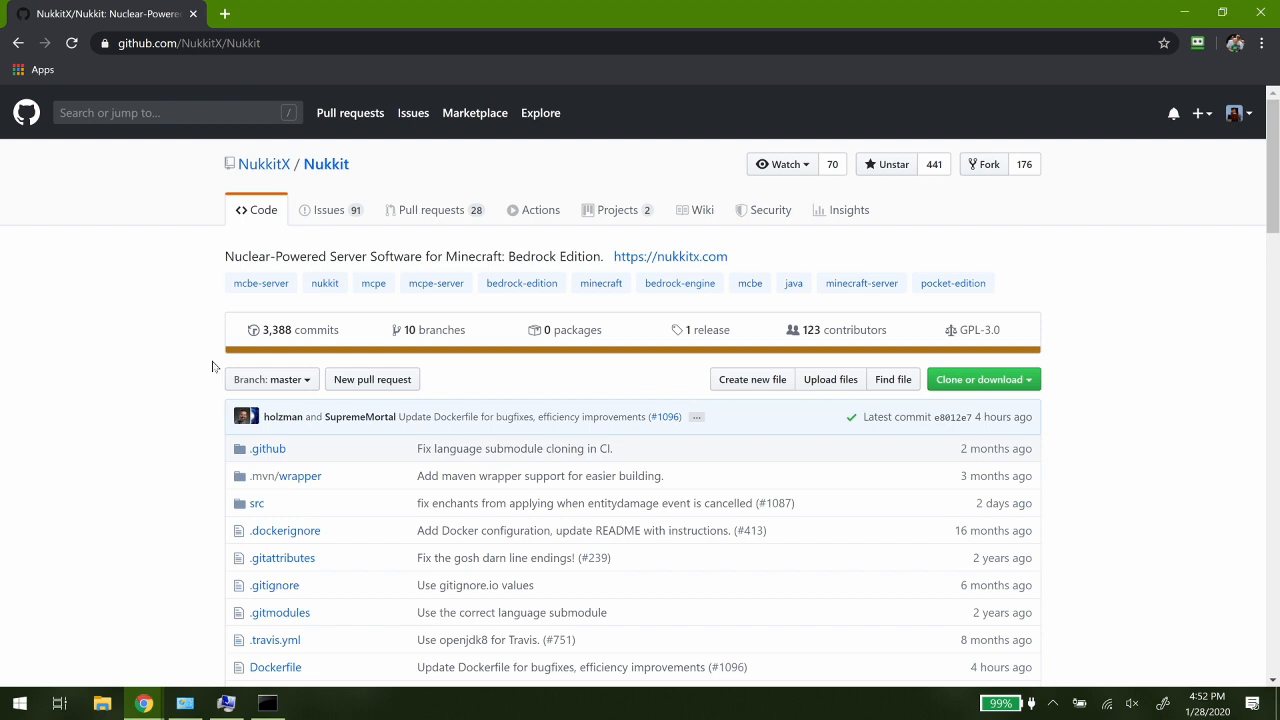
pyautogui.click(146, 702)
pyautogui.click(236, 652)
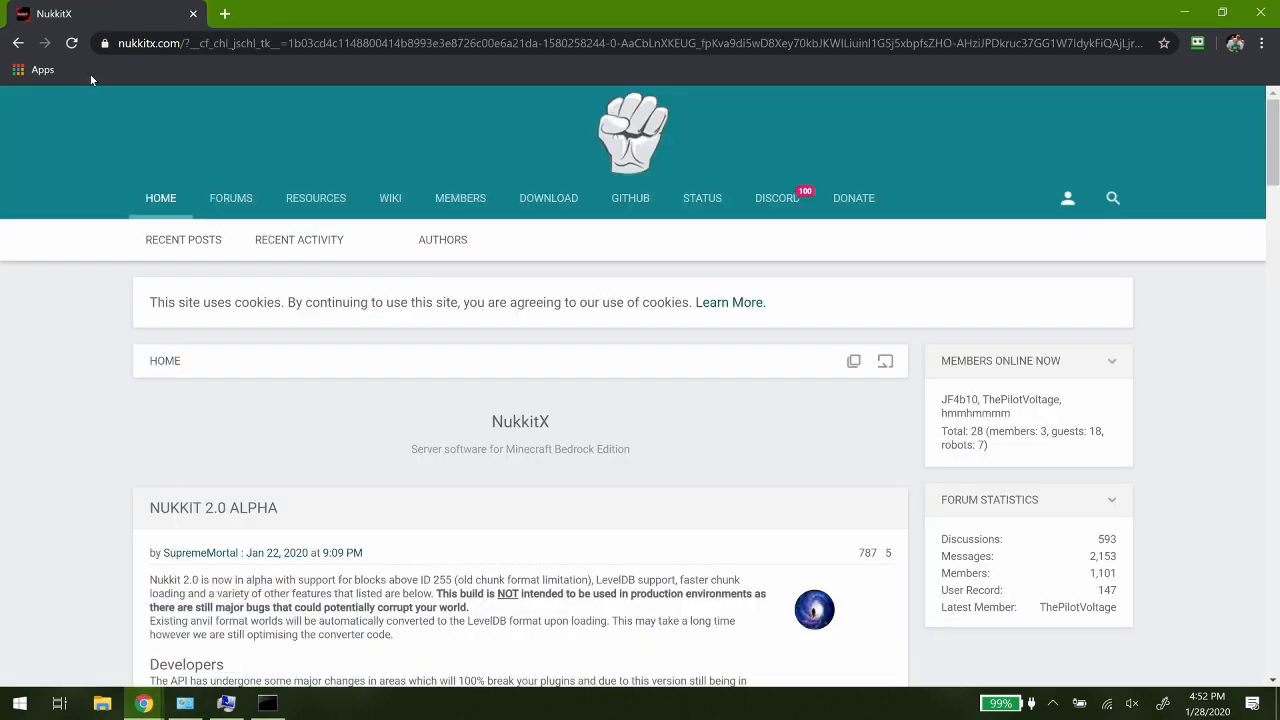
pyautogui.moveTo(558, 199)
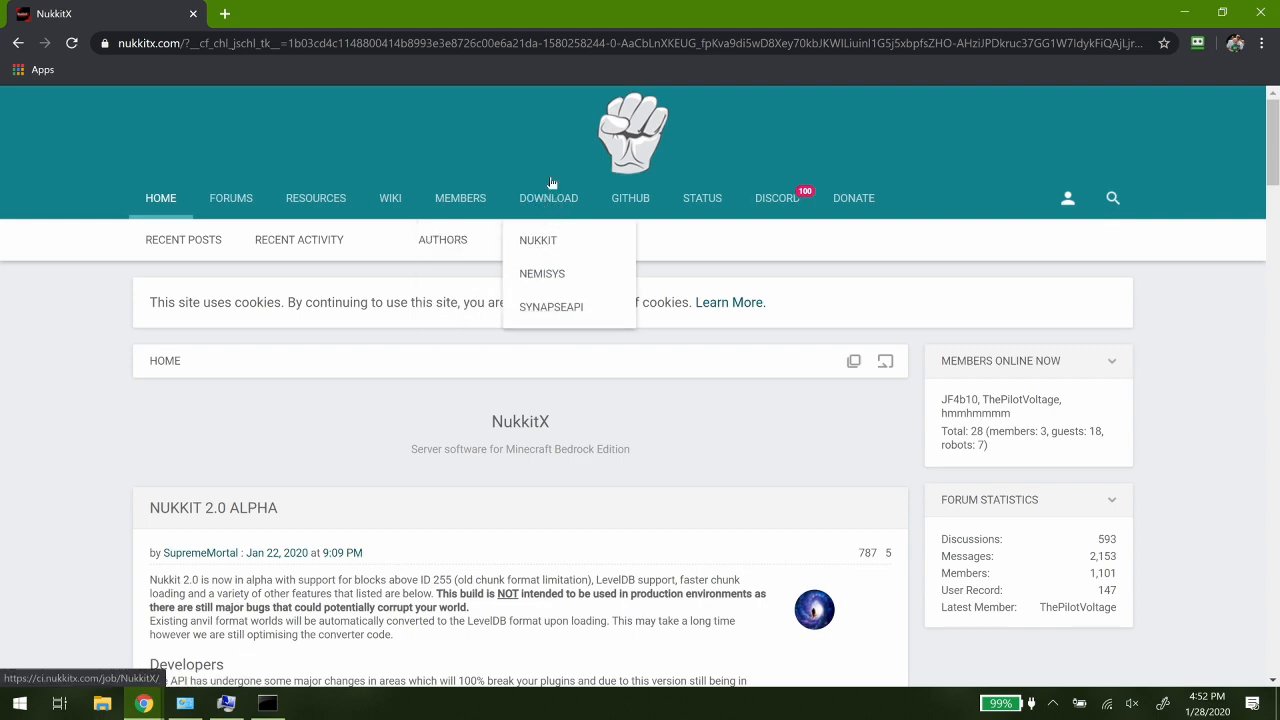
pyautogui.scroll(-2, 320, 374)
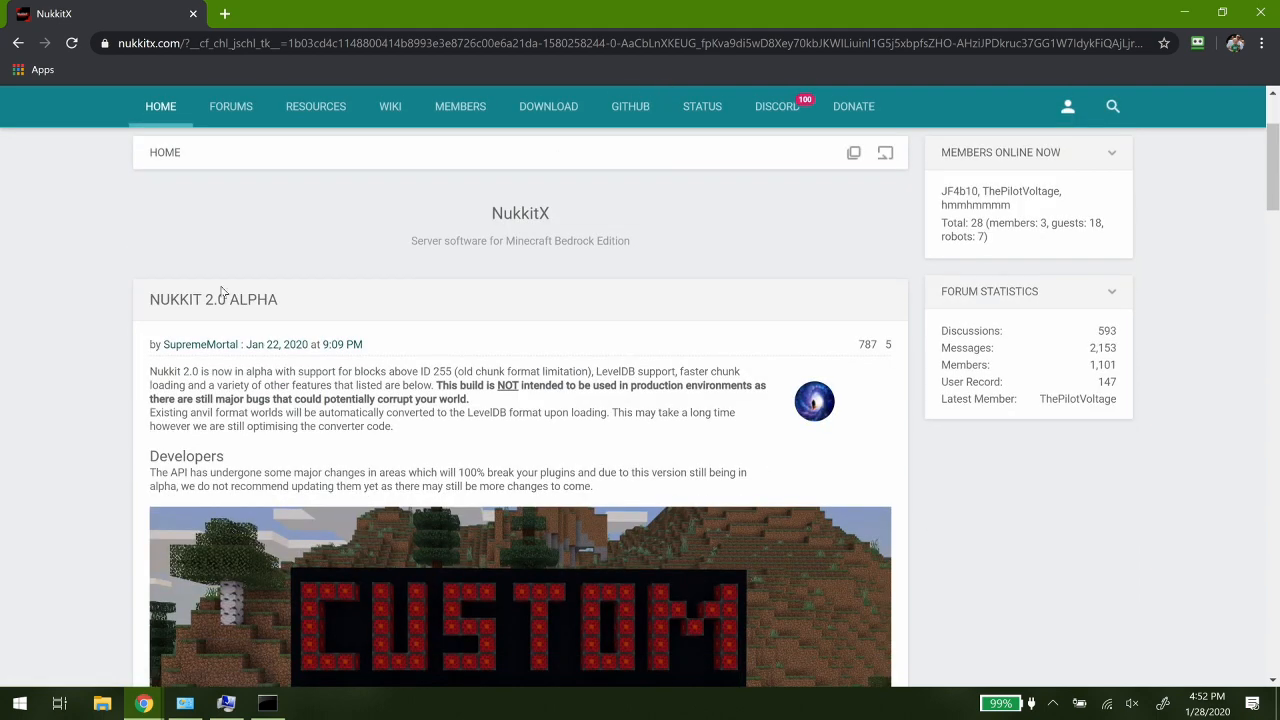
pyautogui.moveTo(137, 311); pyautogui.dragTo(329, 322)
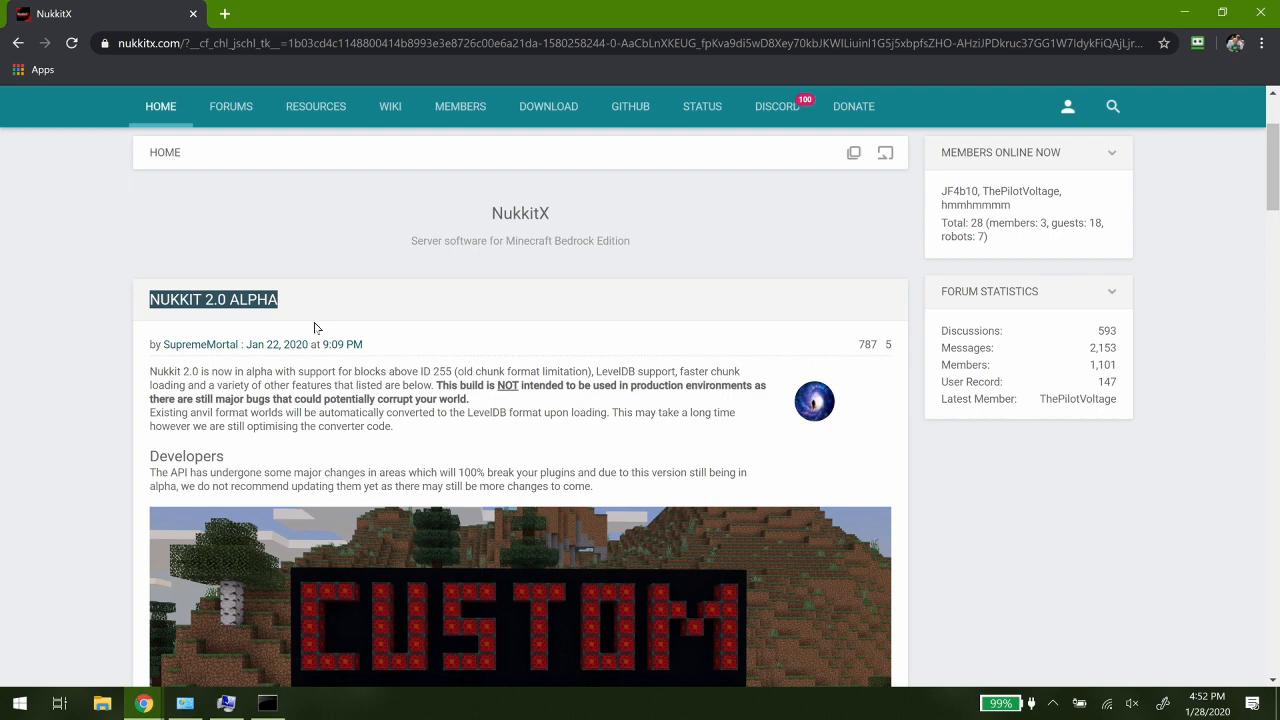
pyautogui.scroll(2, 310, 328)
# - Open the site's Nukkit download page and examine the master branch's artifacts, build history and permalinks
pyautogui.moveTo(562, 208)
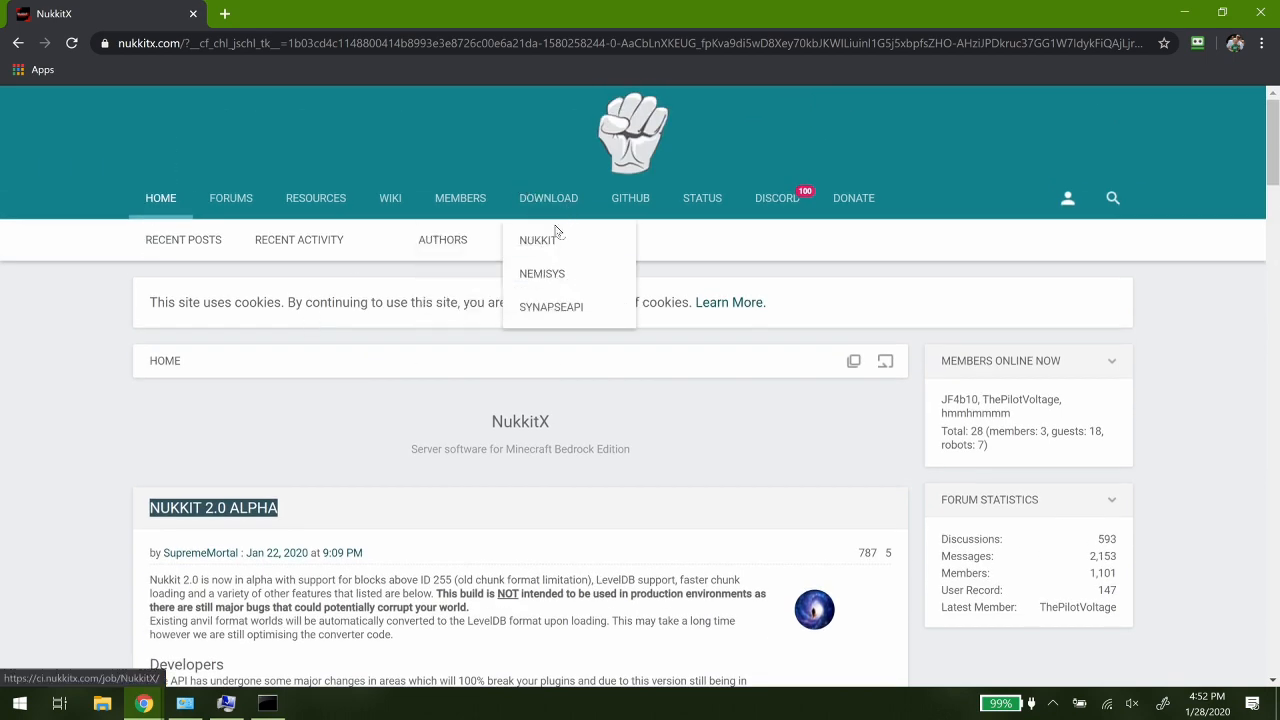
pyautogui.click(549, 241)
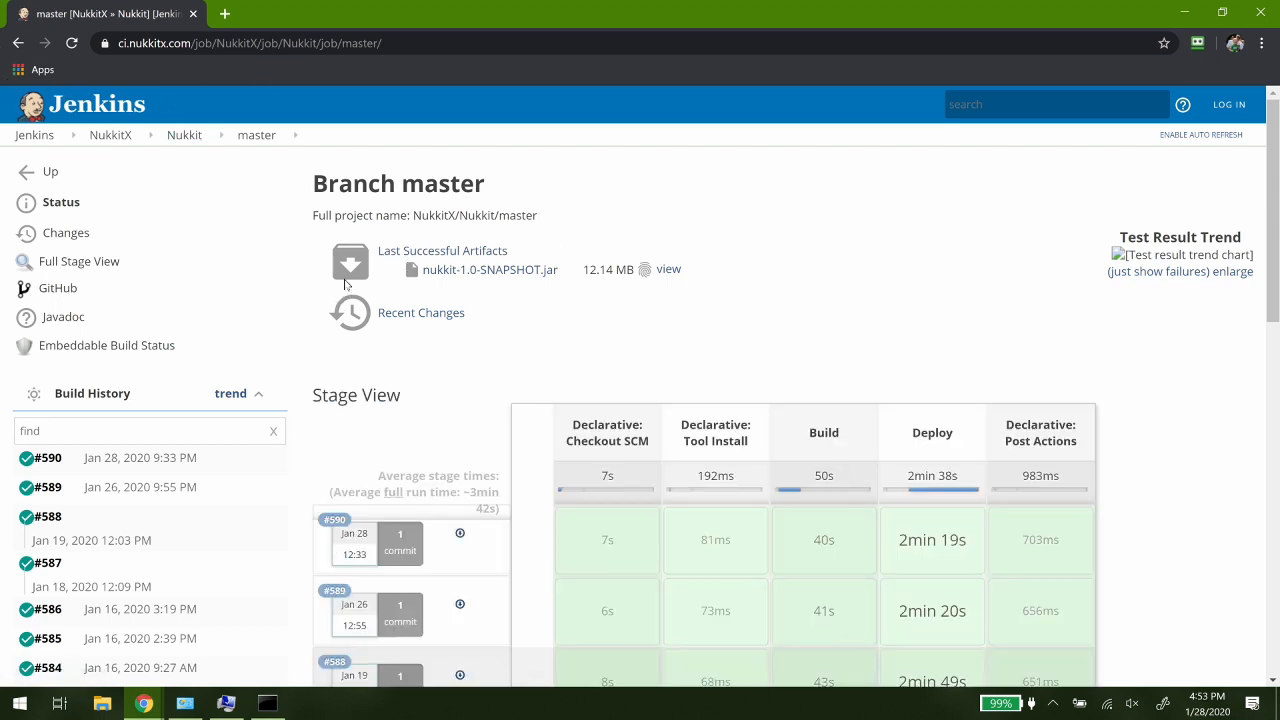
pyautogui.doubleClick(411, 190)
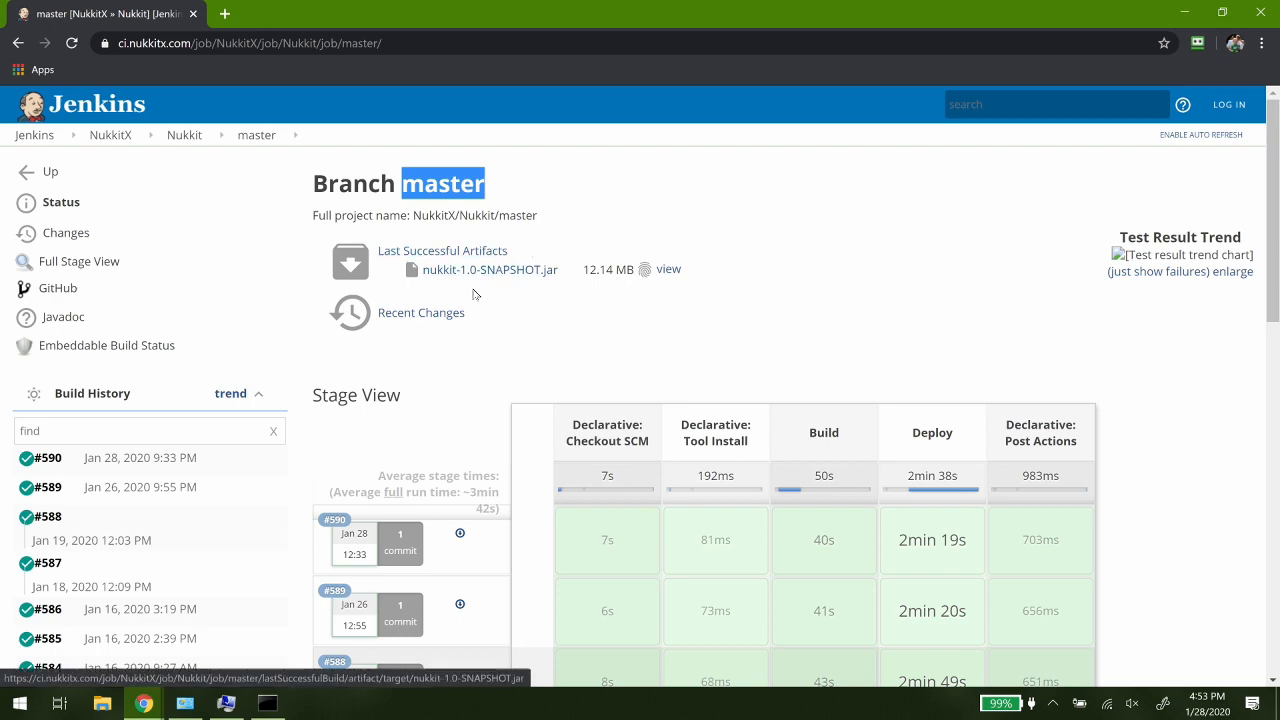
pyautogui.scroll(-9, 472, 289)
pyautogui.scroll(-1, 475, 294)
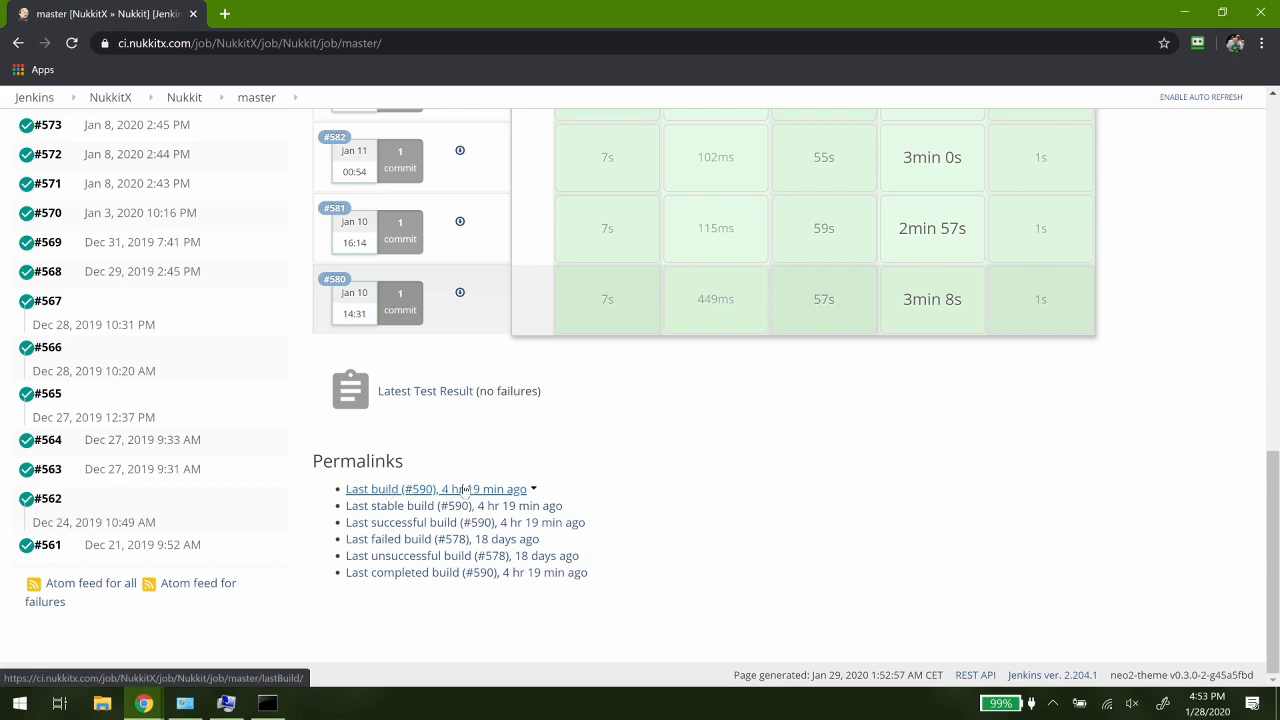
pyautogui.scroll(10, 408, 460)
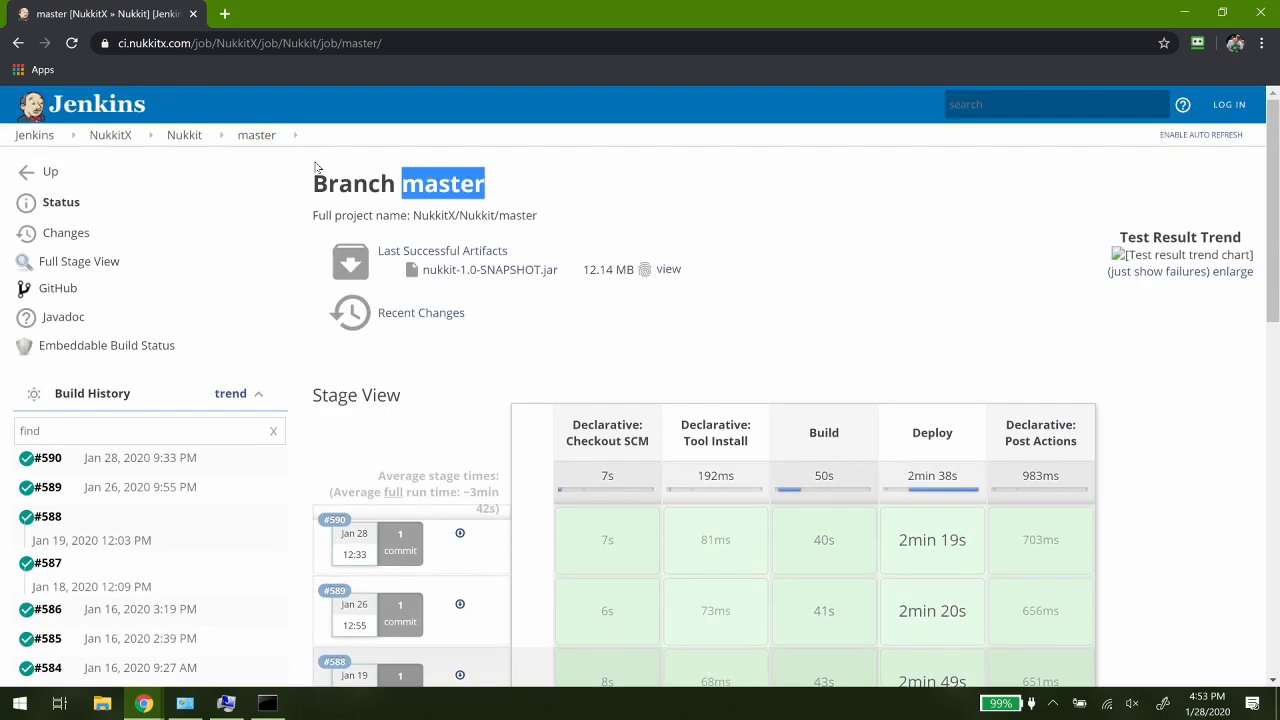
# - Go up to the Nukkit project on Jenkins and examine its list of branches and their latest builds
pyautogui.click(208, 135)
pyautogui.click(184, 135)
pyautogui.scroll(-1, 739, 320)
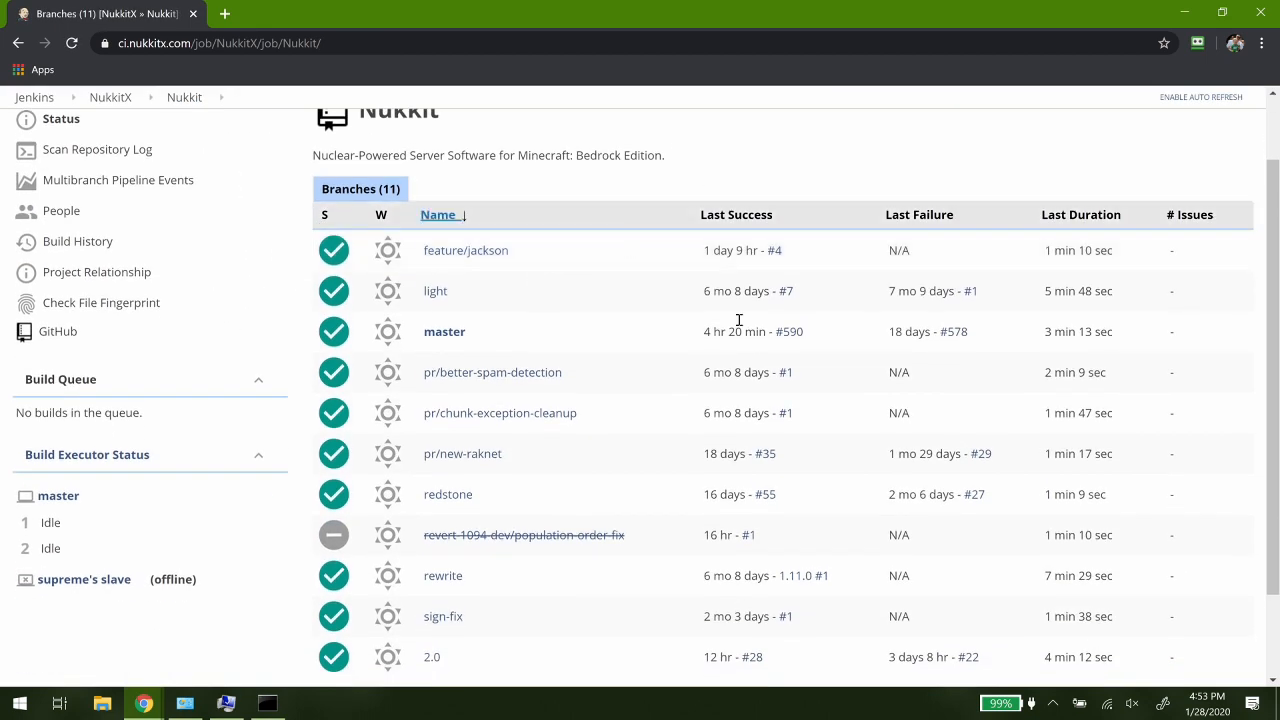
pyautogui.scroll(-2, 437, 540)
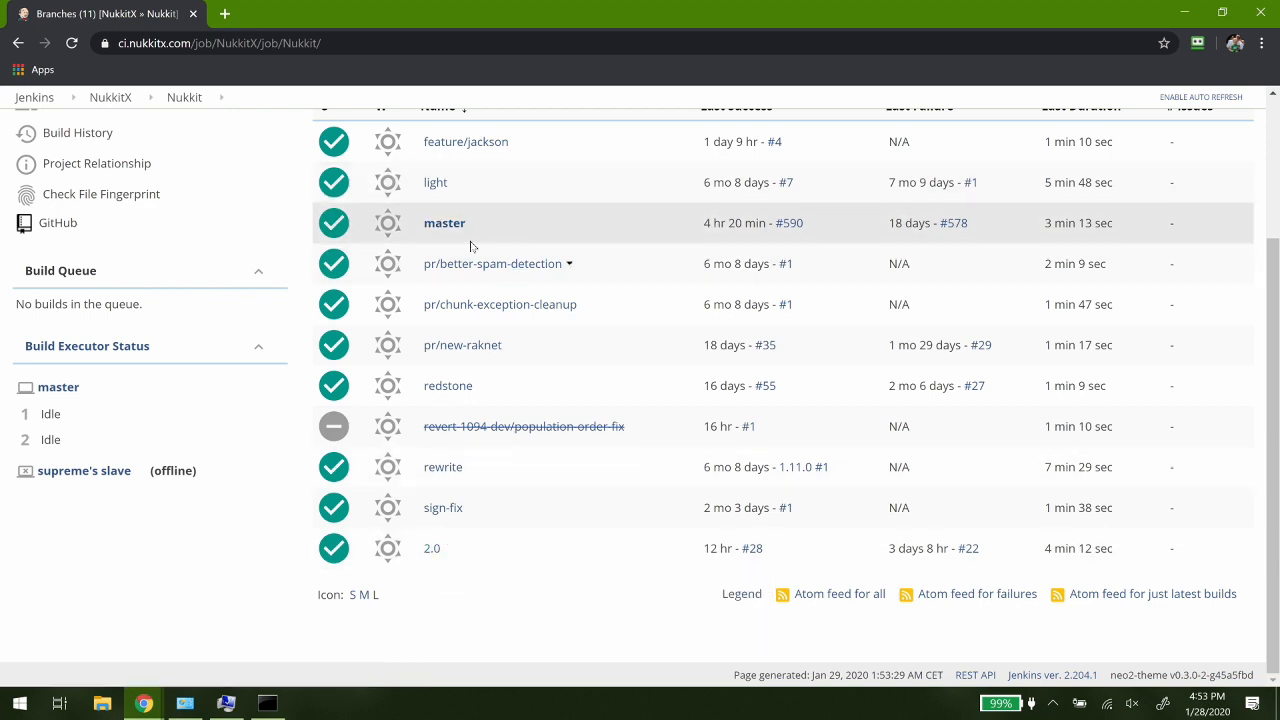
pyautogui.scroll(2, 471, 246)
# - Download nukkit-1.0-SNAPSHOT.jar from the master branch and keep the file despite the browser's safety prompt
pyautogui.click(434, 415)
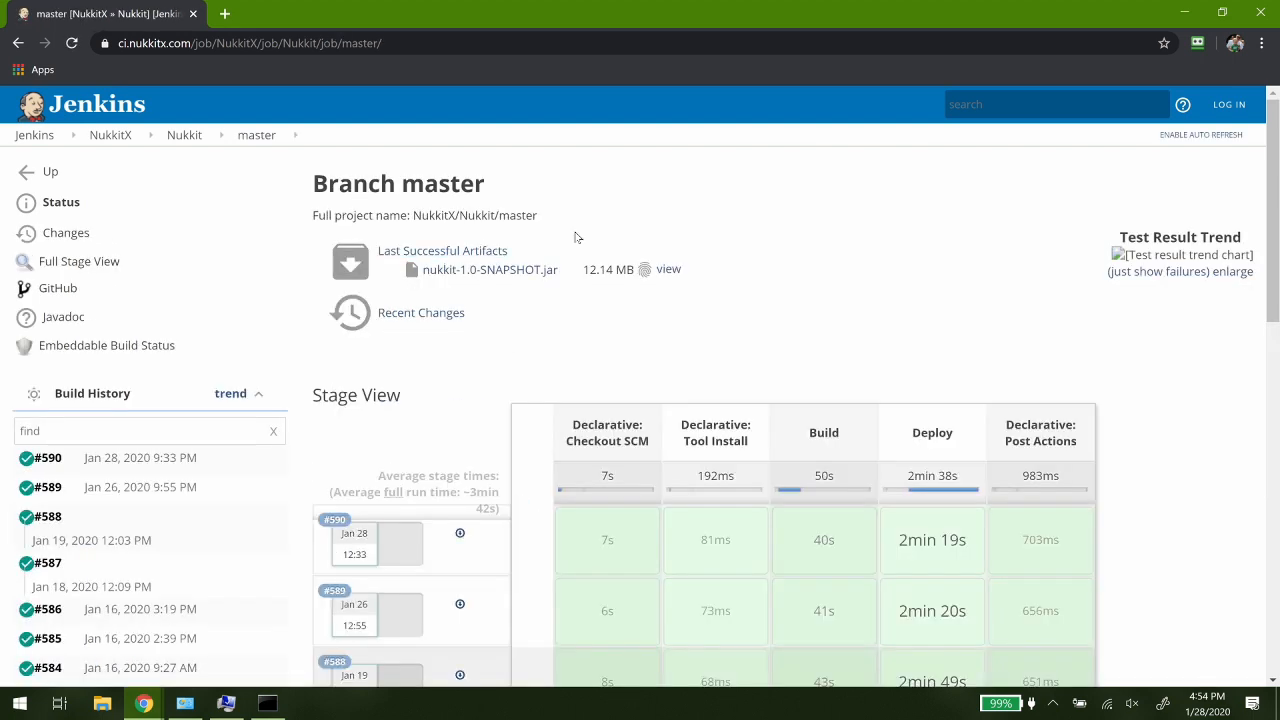
pyautogui.click(484, 272)
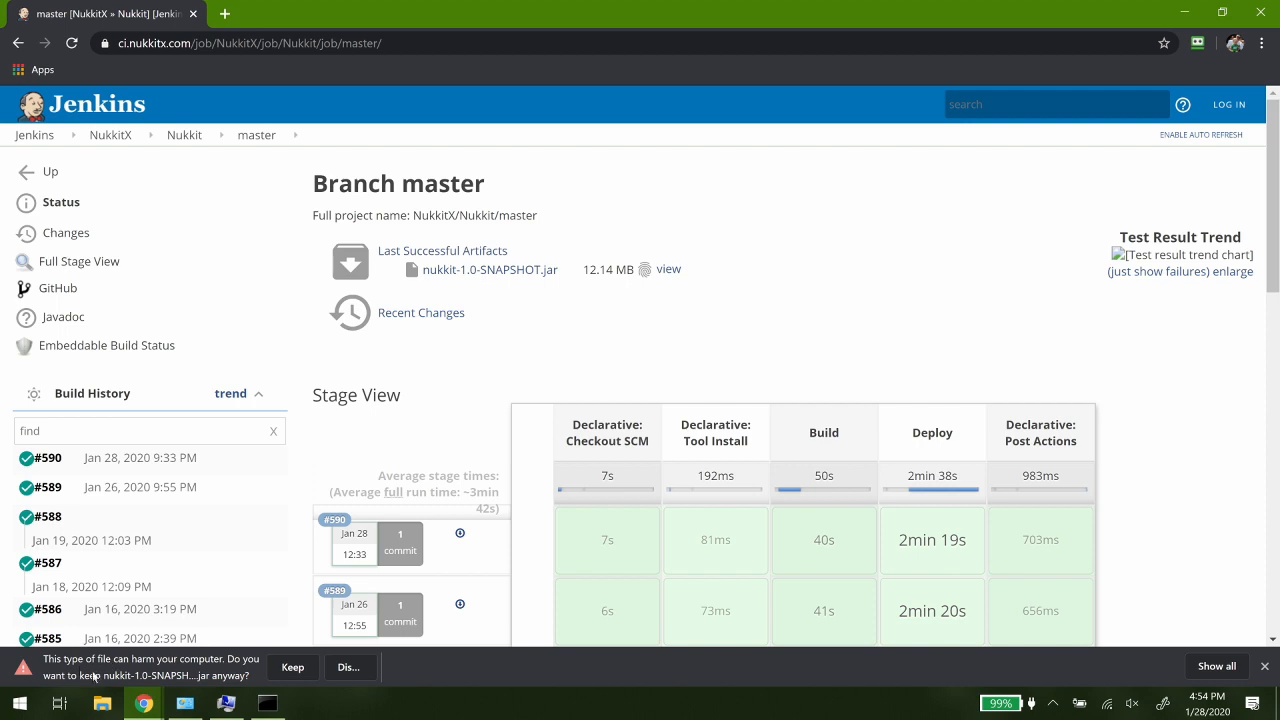
pyautogui.click(291, 667)
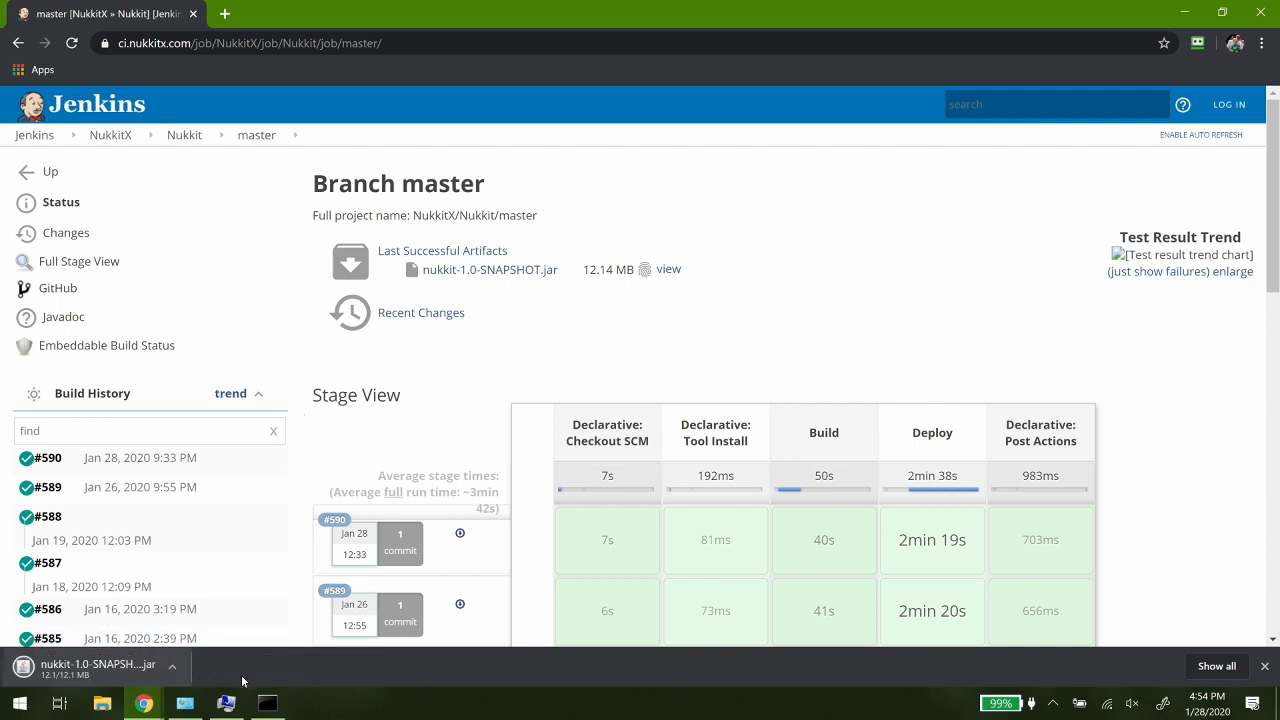
# - Open the Environment Variables from System Properties and check the JAVA_HOME system variable
pyautogui.moveTo(243, 697)
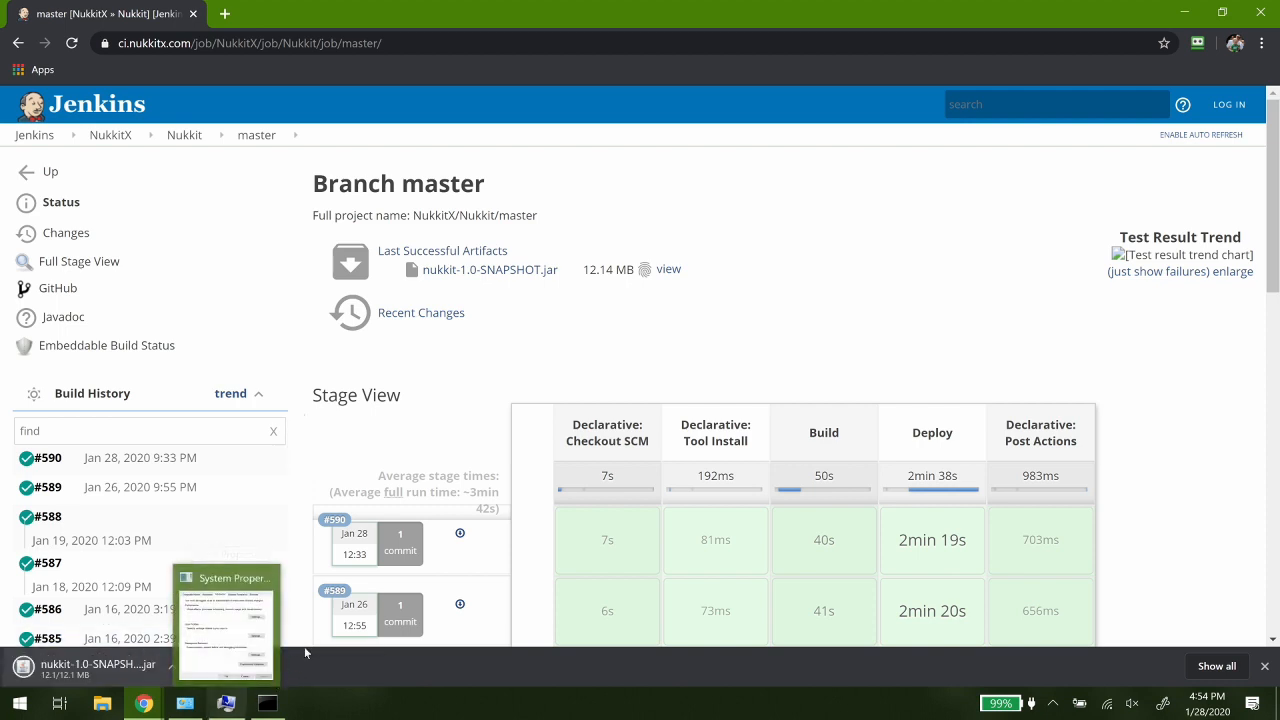
pyautogui.click(270, 708)
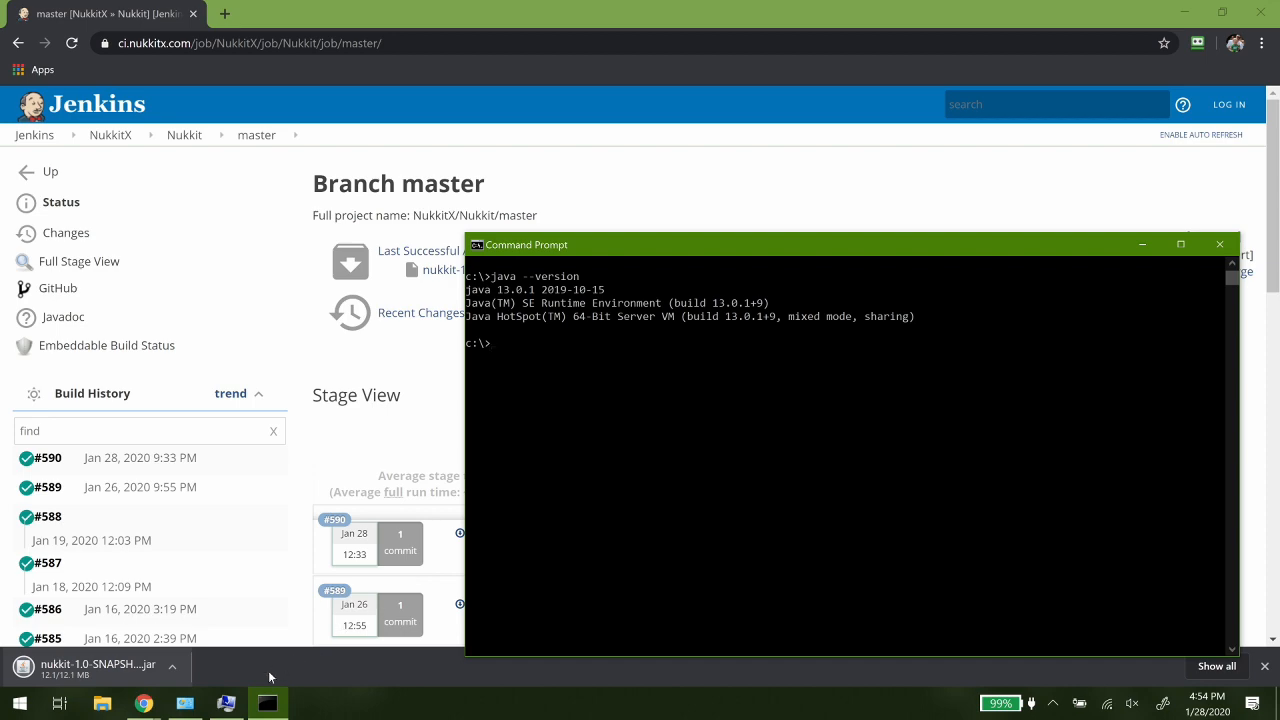
pyautogui.moveTo(232, 707)
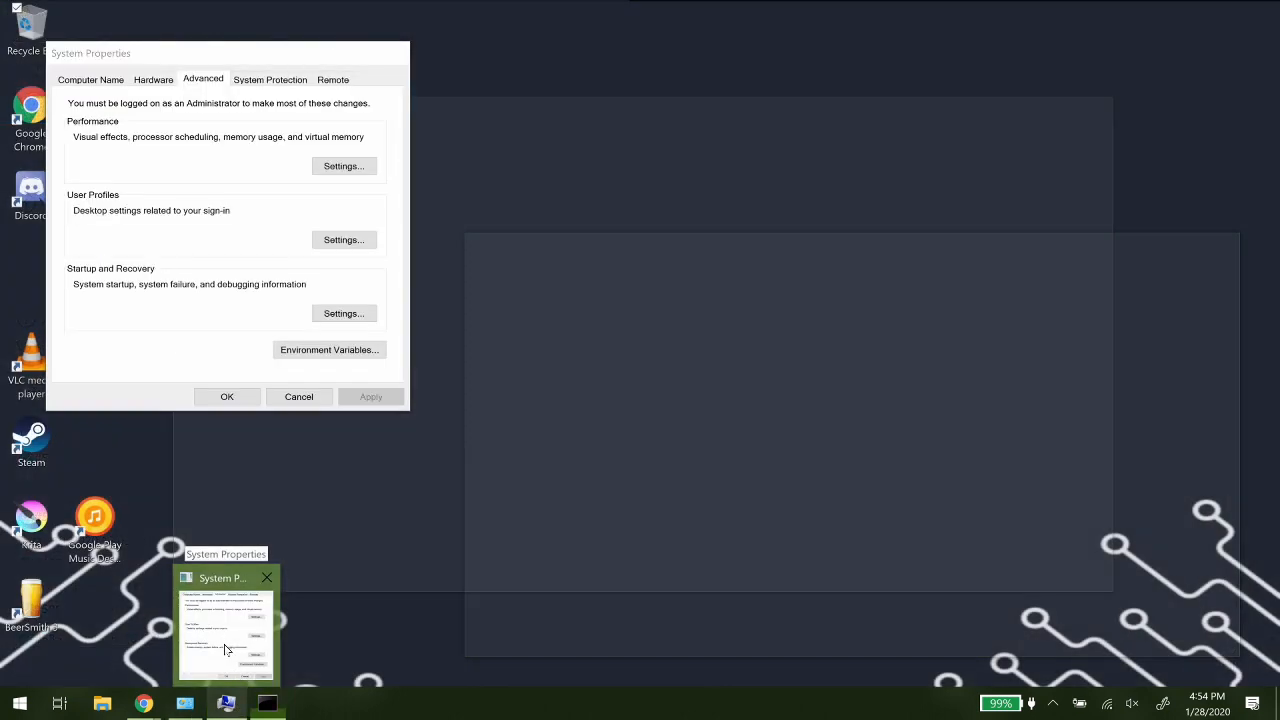
pyautogui.click(224, 648)
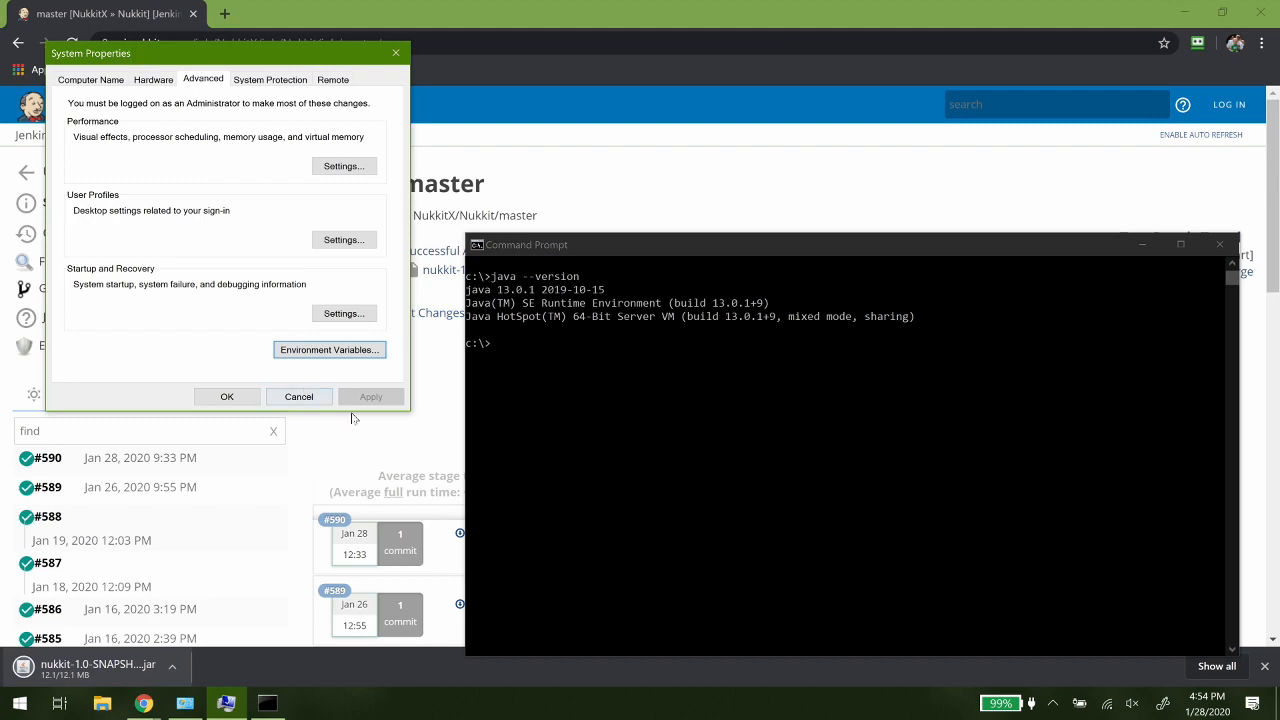
pyautogui.click(312, 352)
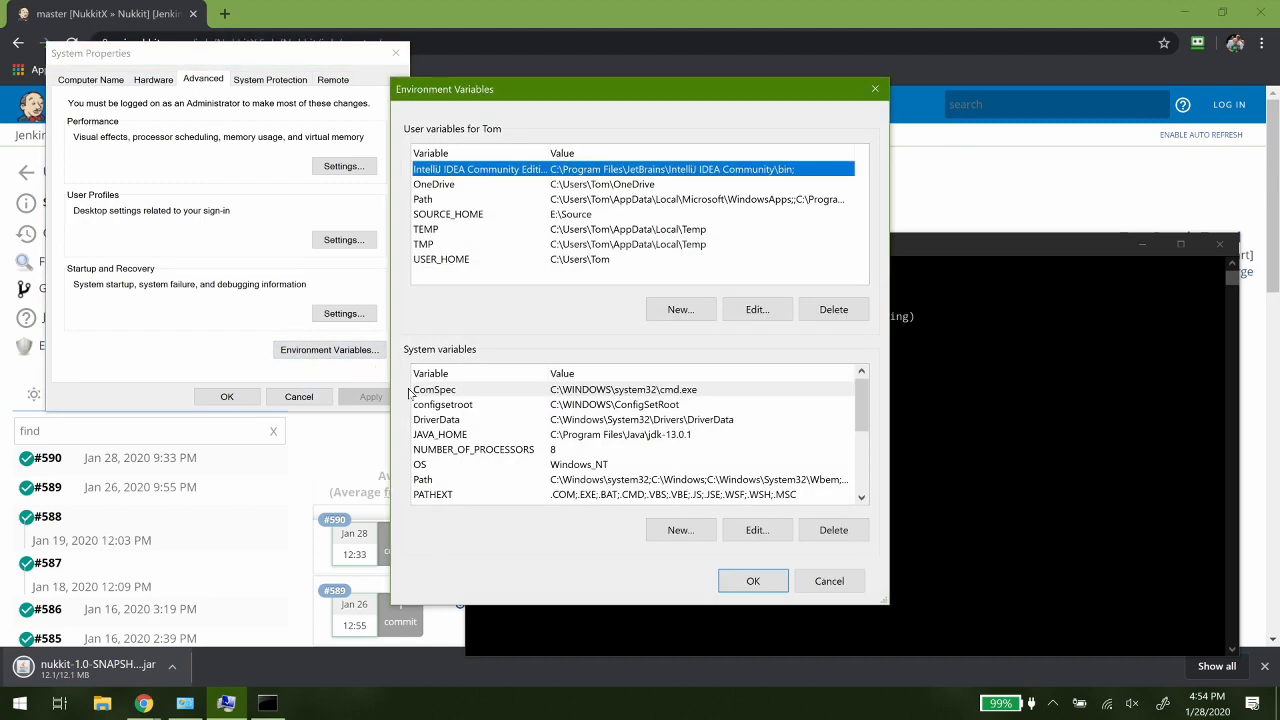
pyautogui.click(487, 438)
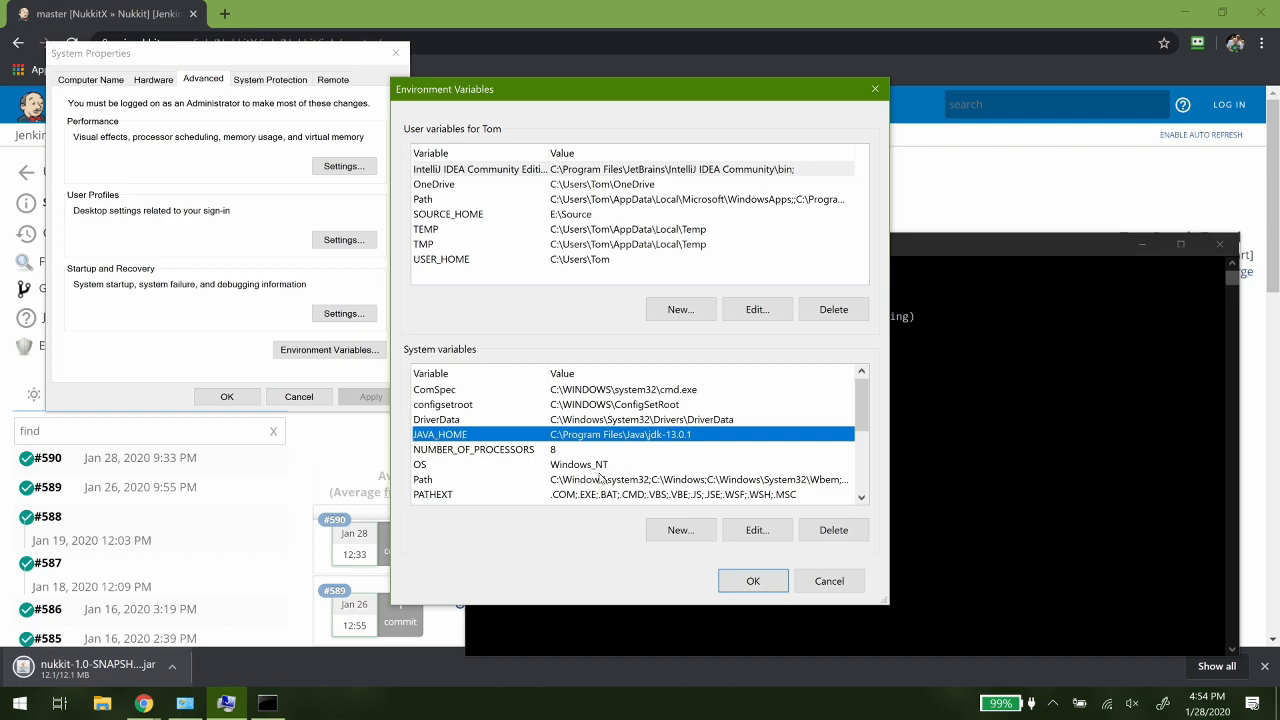
# - Check the Path system variable for the %JAVA_HOME%\bin entry, then close all the system settings dialogs
pyautogui.doubleClick(573, 481)
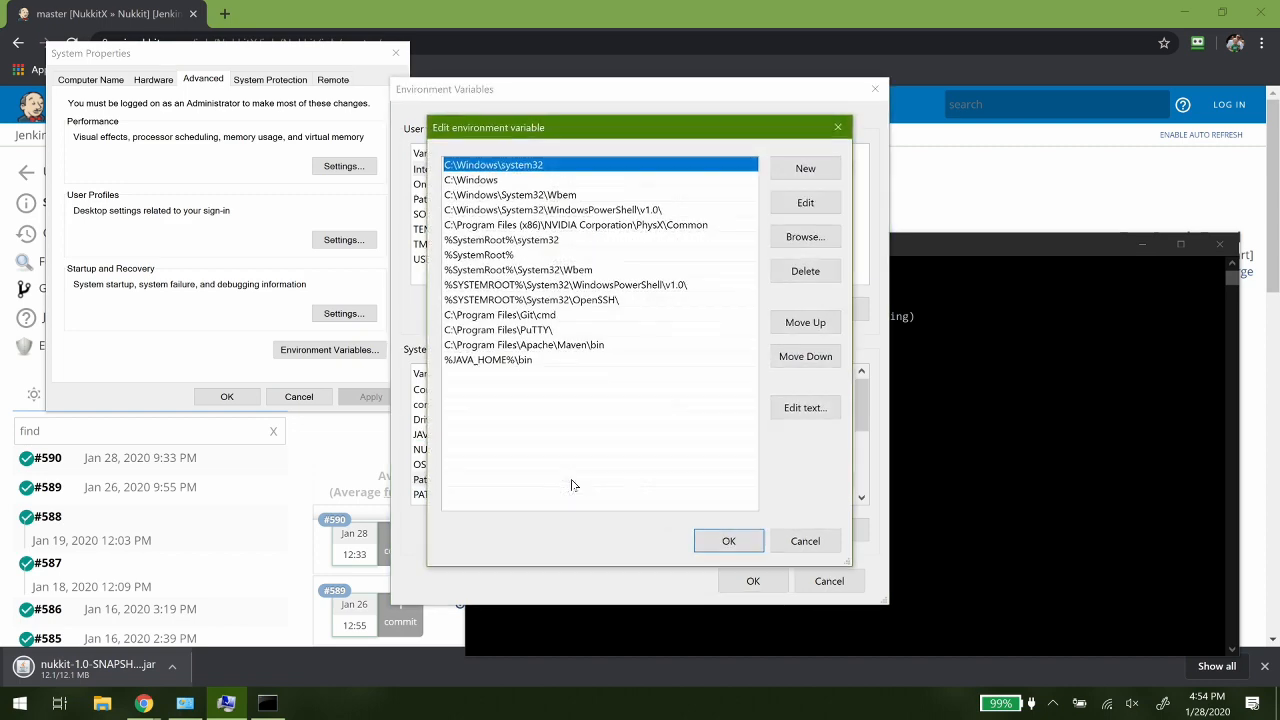
pyautogui.click(510, 362)
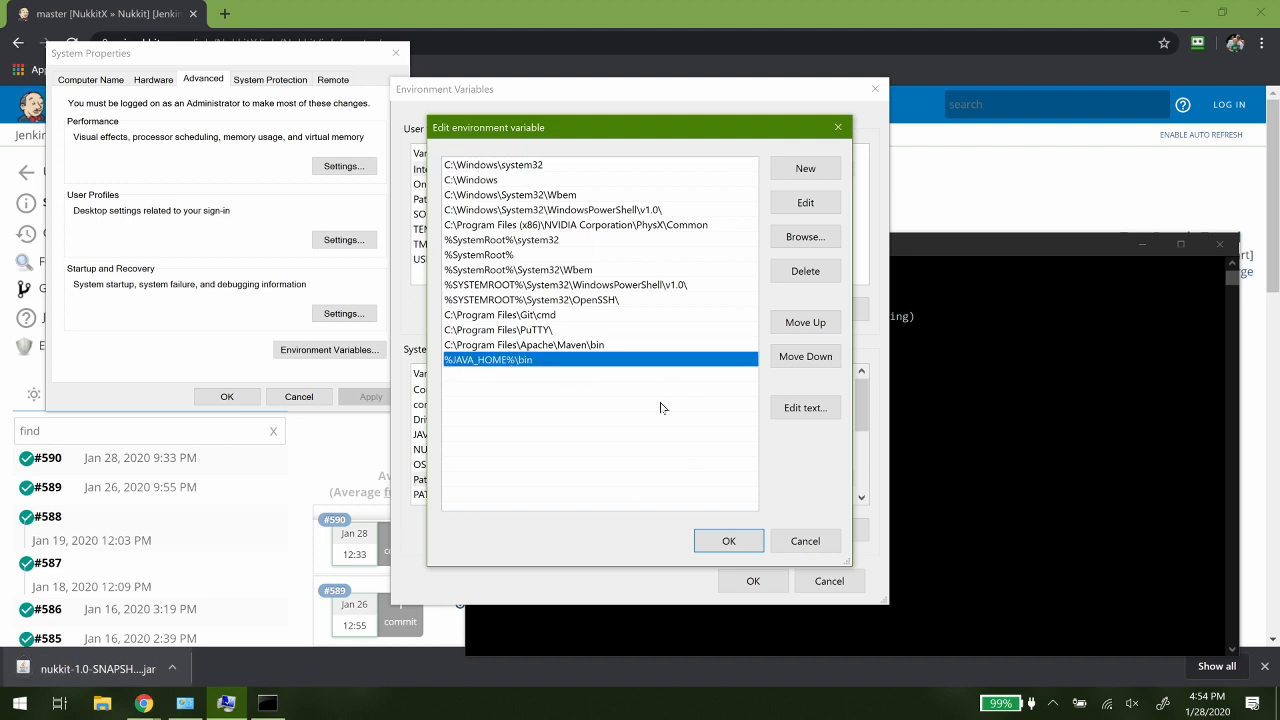
pyautogui.click(724, 538)
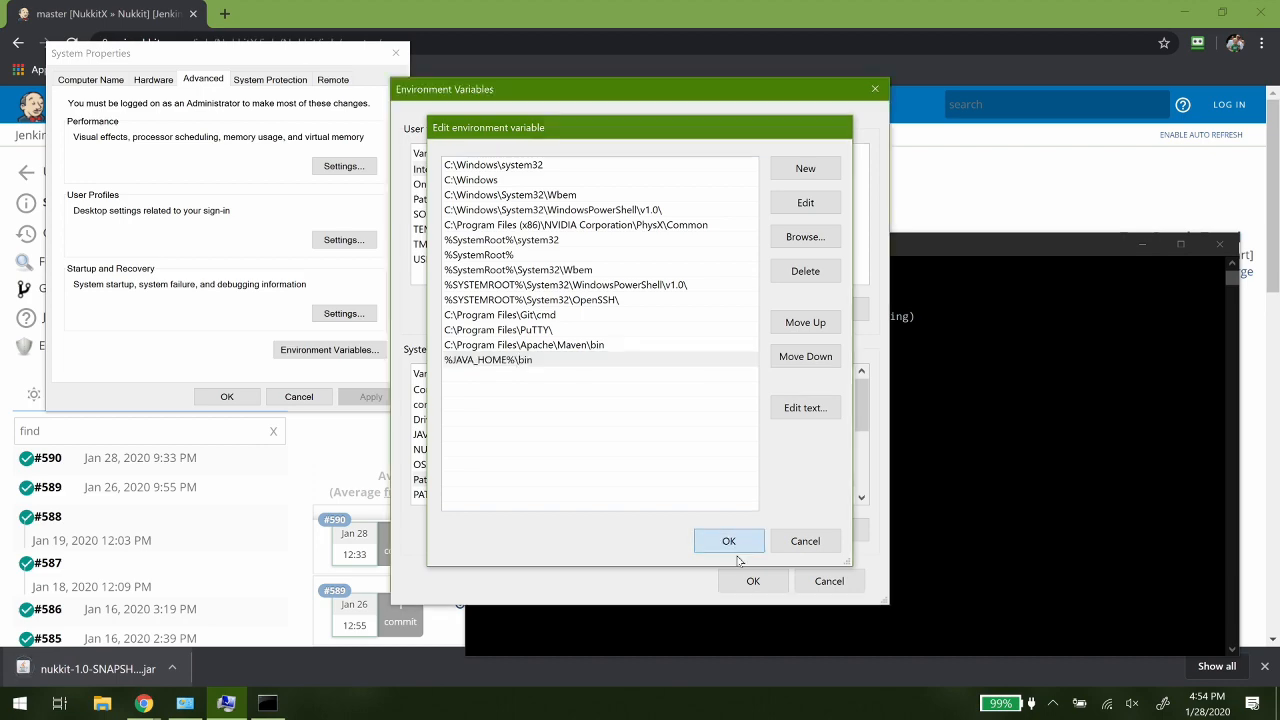
pyautogui.click(752, 580)
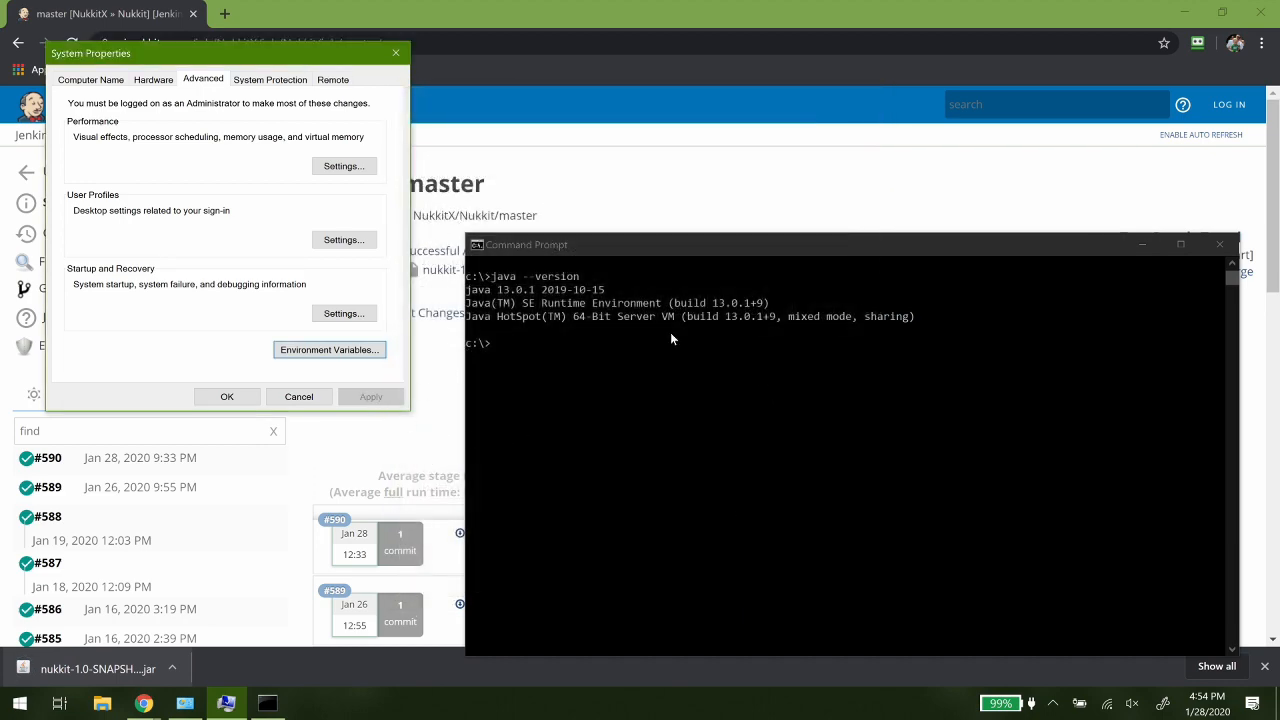
pyautogui.click(227, 396)
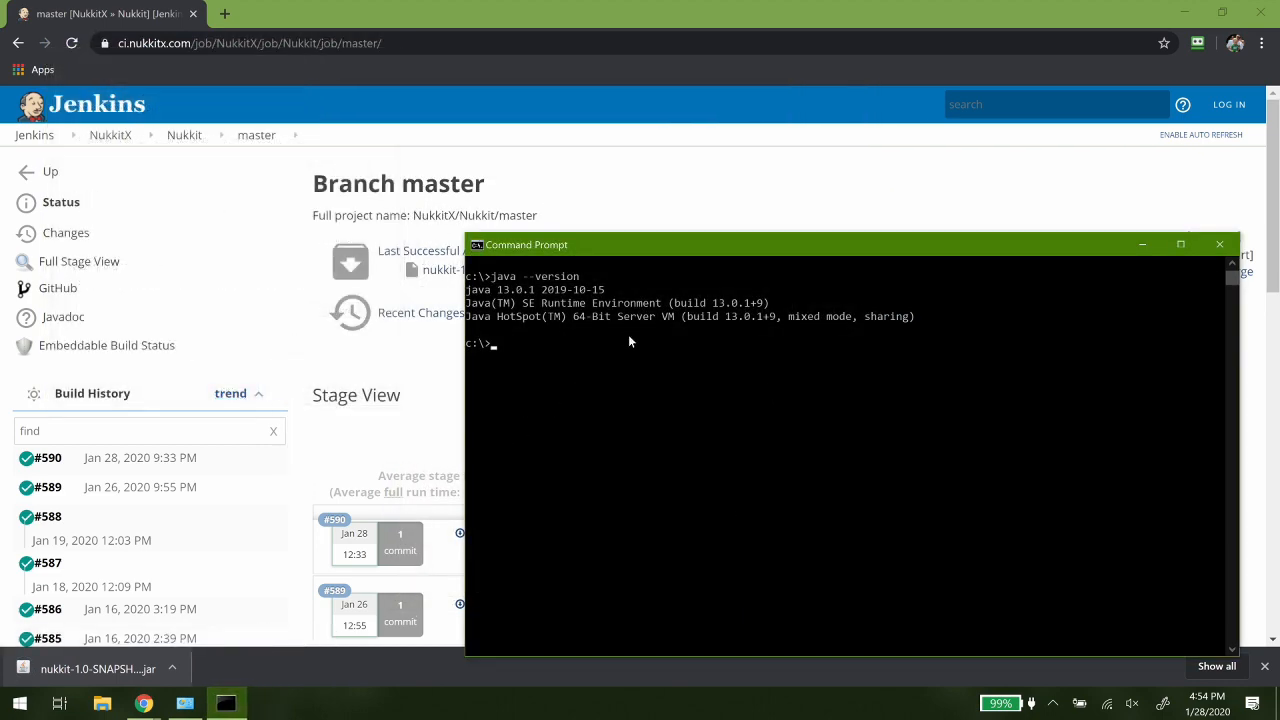
# - Show the downloaded nukkit-1.0-SNAPSHOT.jar in its folder and cut the file for moving
pyautogui.click(172, 669)
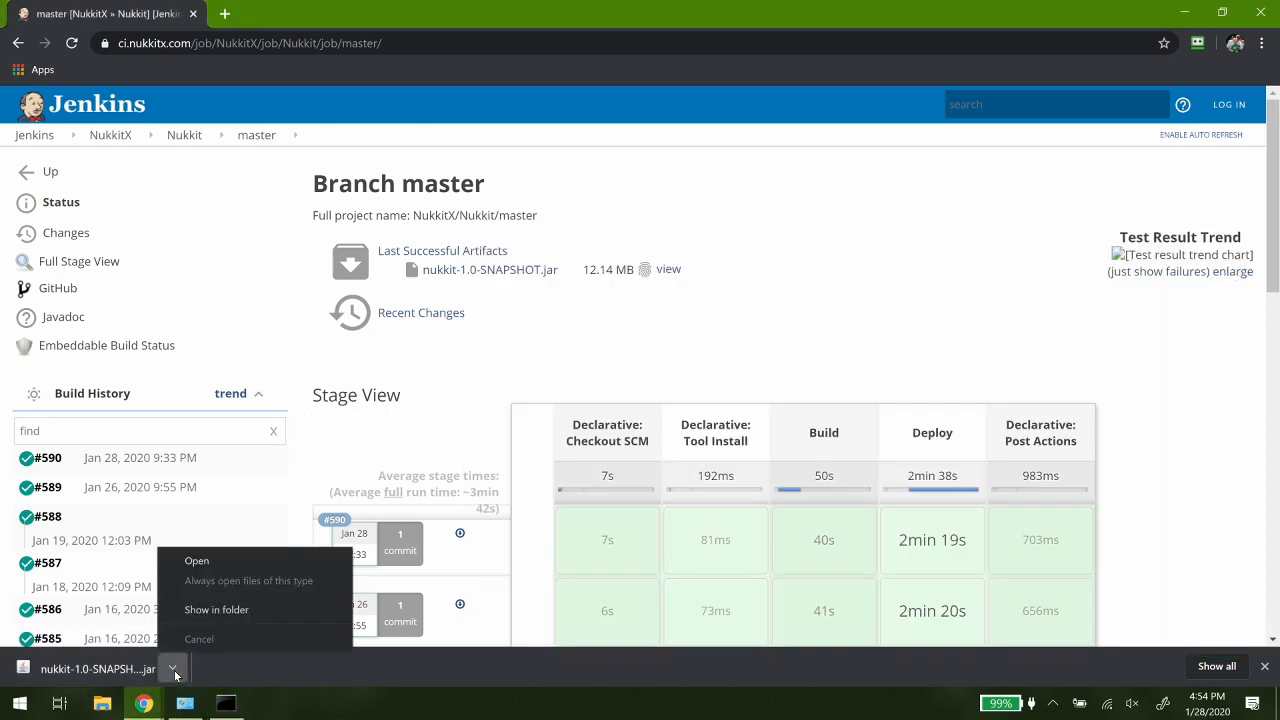
pyautogui.click(206, 610)
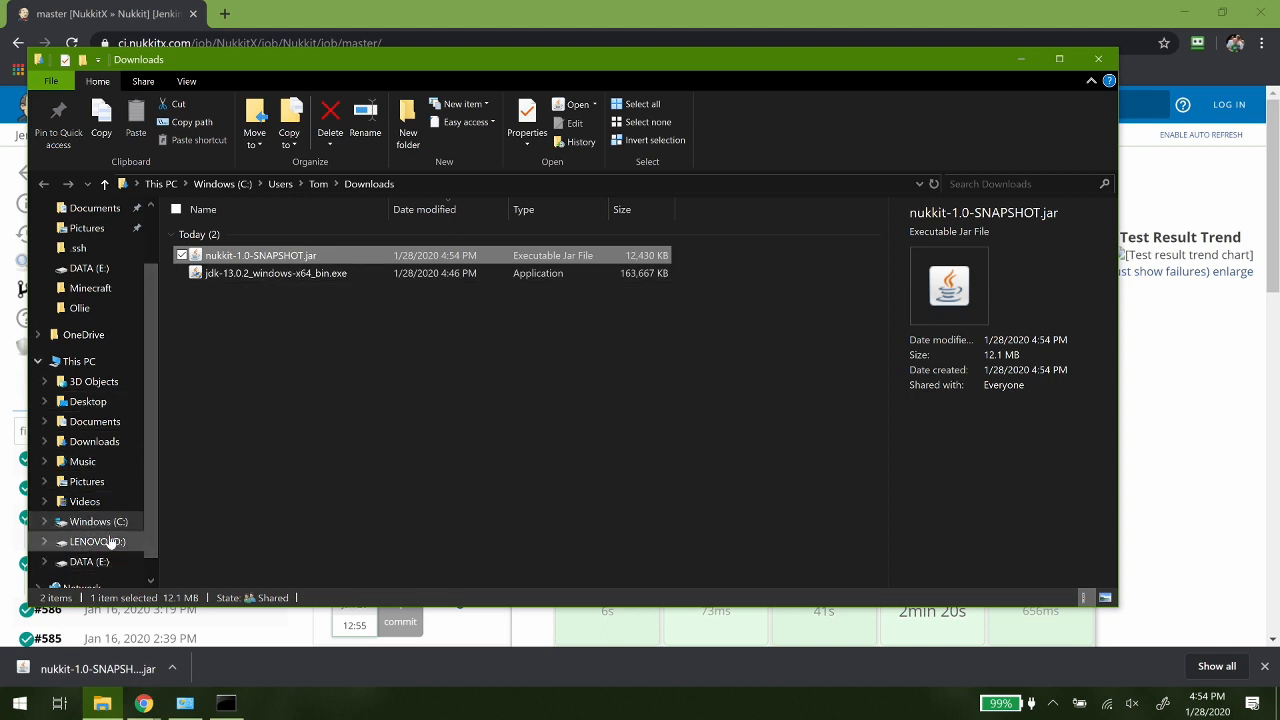
pyautogui.rightClick(241, 258)
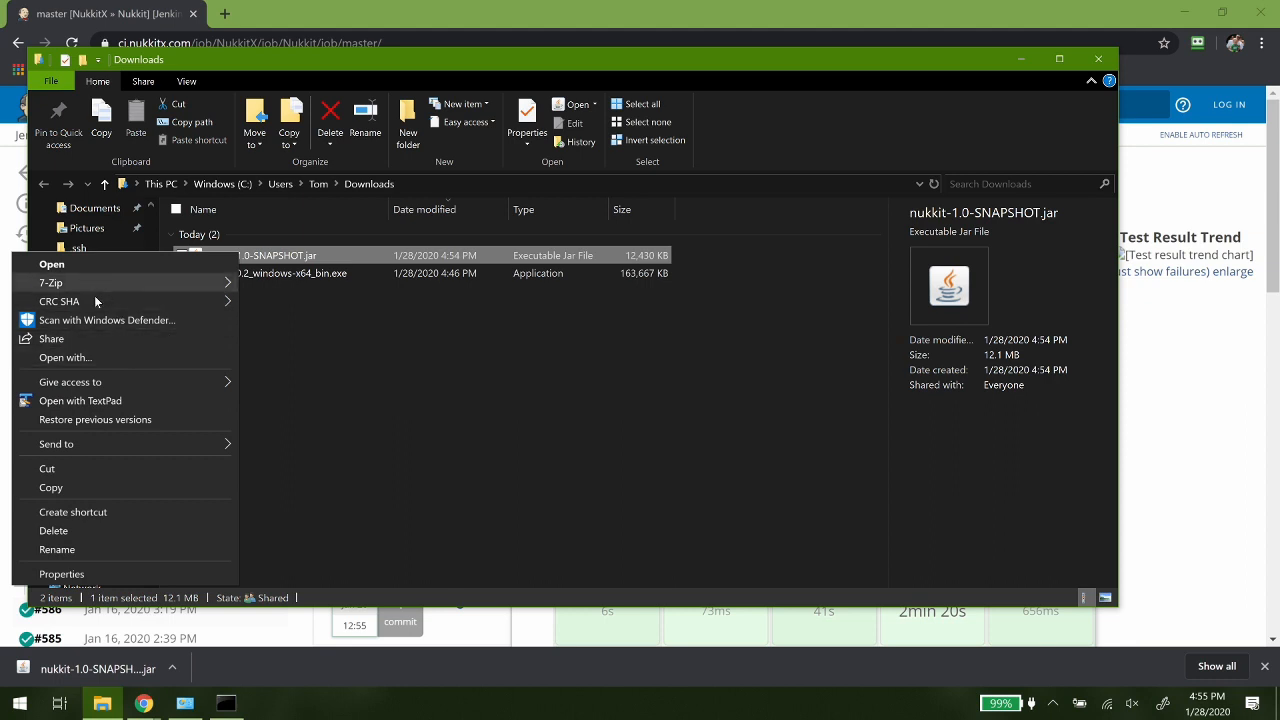
pyautogui.click(84, 472)
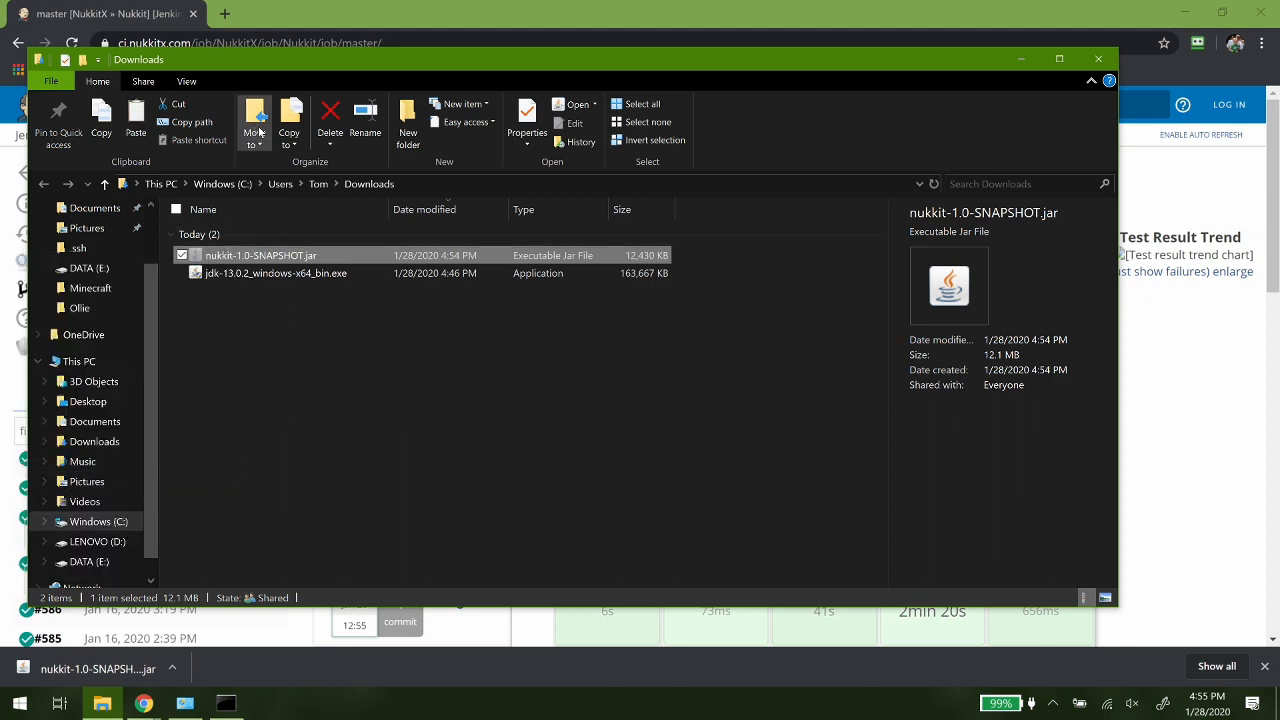
# - Create a folder named Nukkit in the root of the C: drive
pyautogui.click(232, 184)
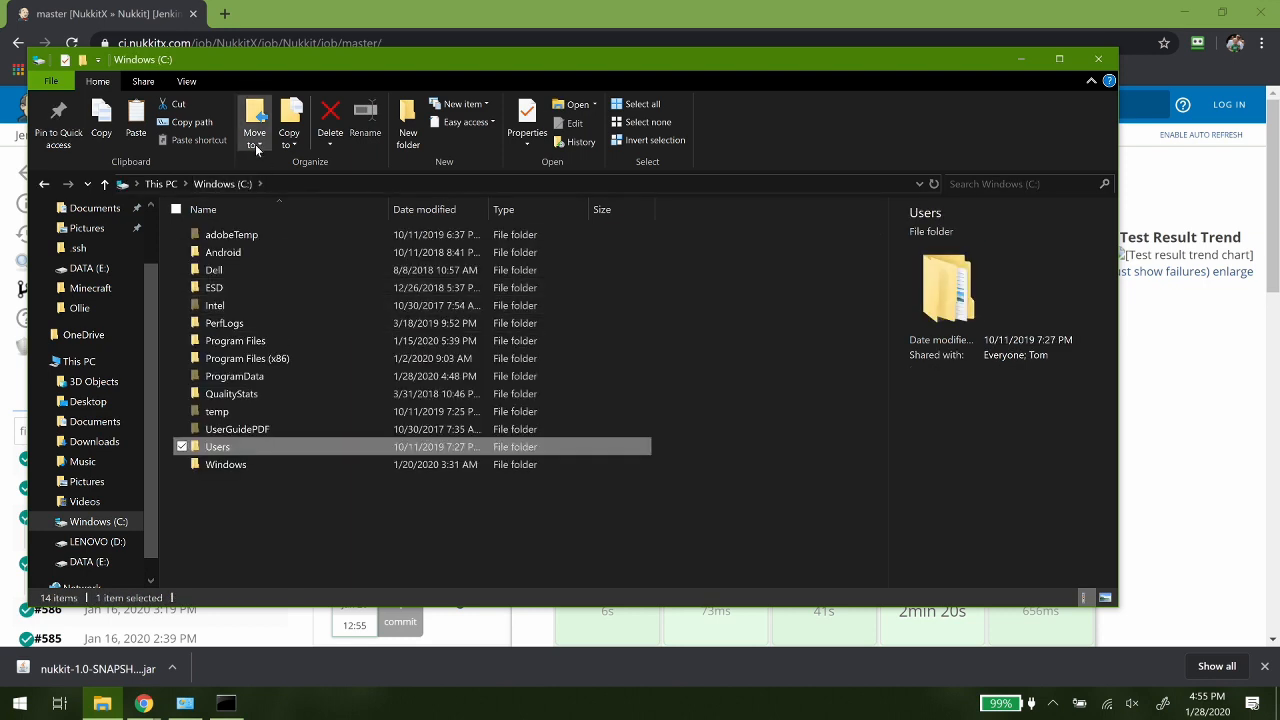
pyautogui.click(408, 118)
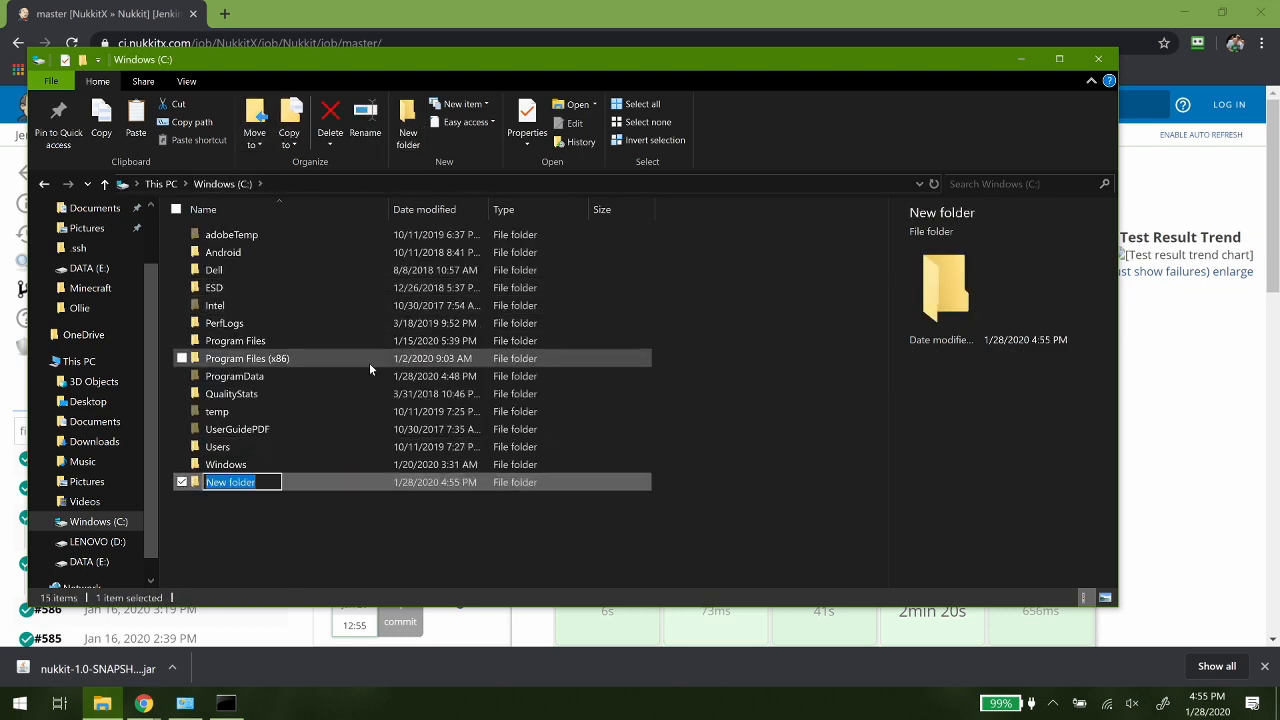
pyautogui.write('Nukkit')
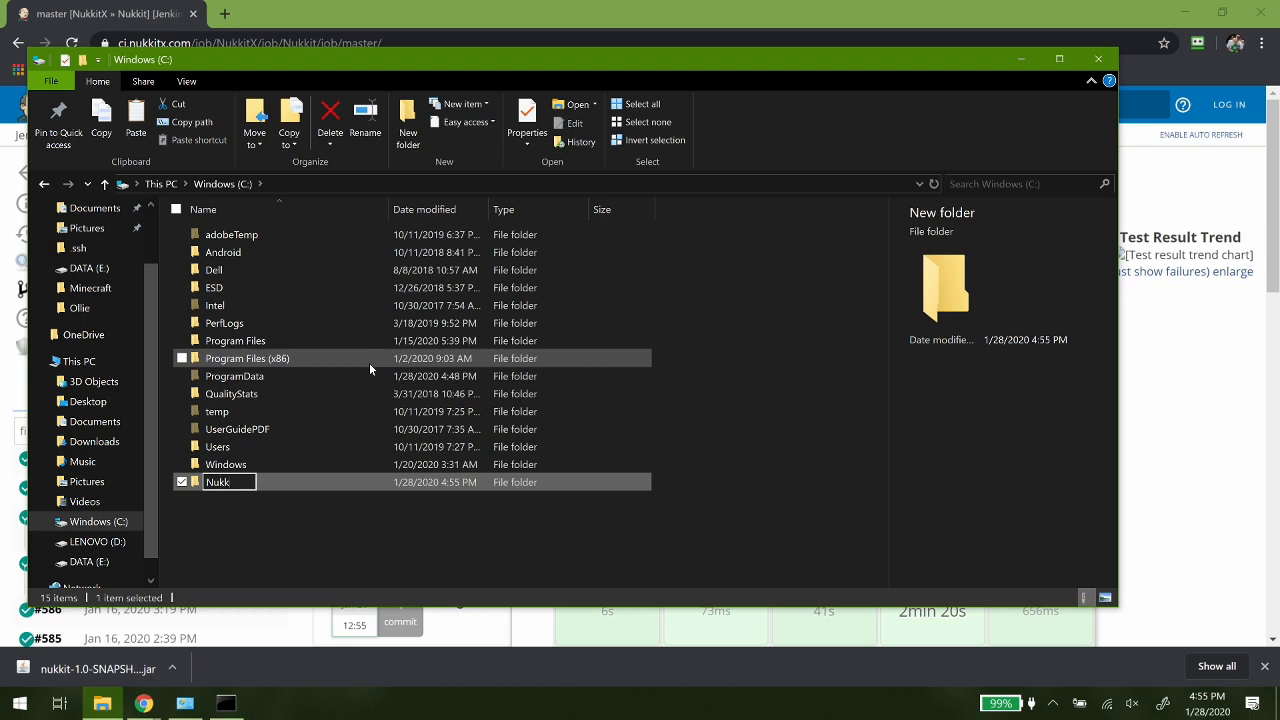
pyautogui.press('Return')
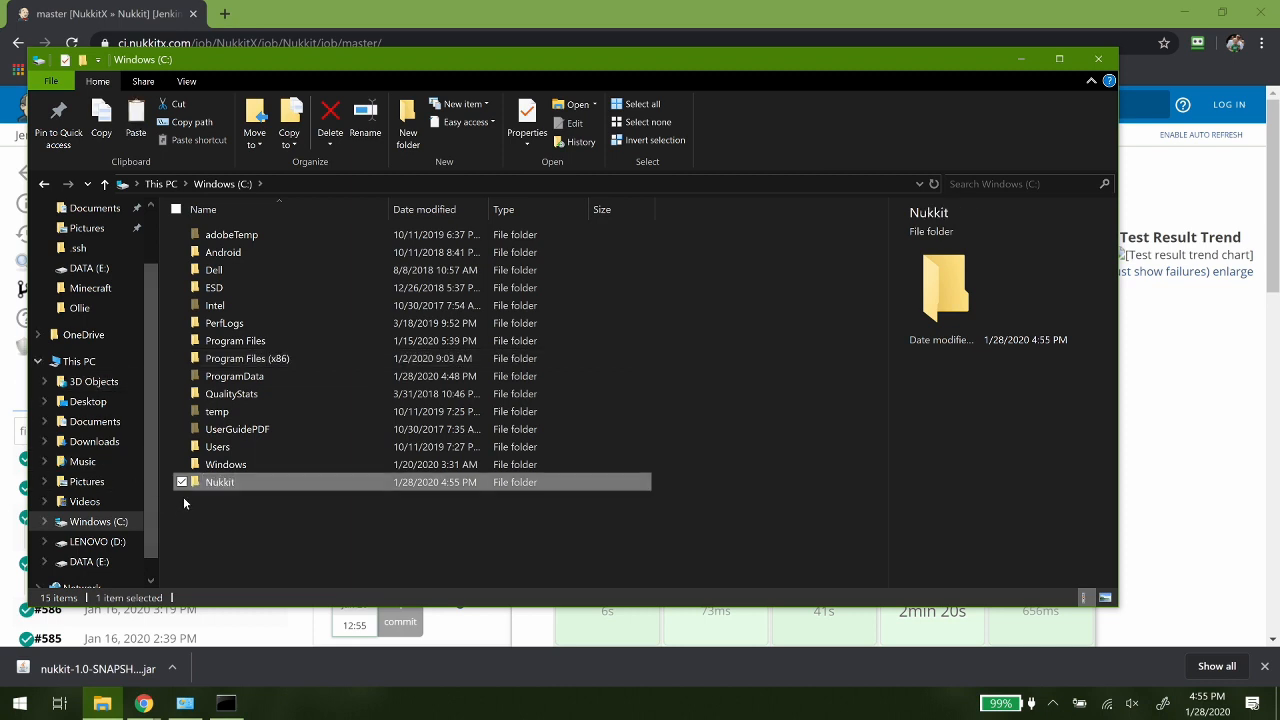
# - Paste the cut nukkit-1.0-SNAPSHOT.jar into the new Nukkit folder
pyautogui.doubleClick(212, 484)
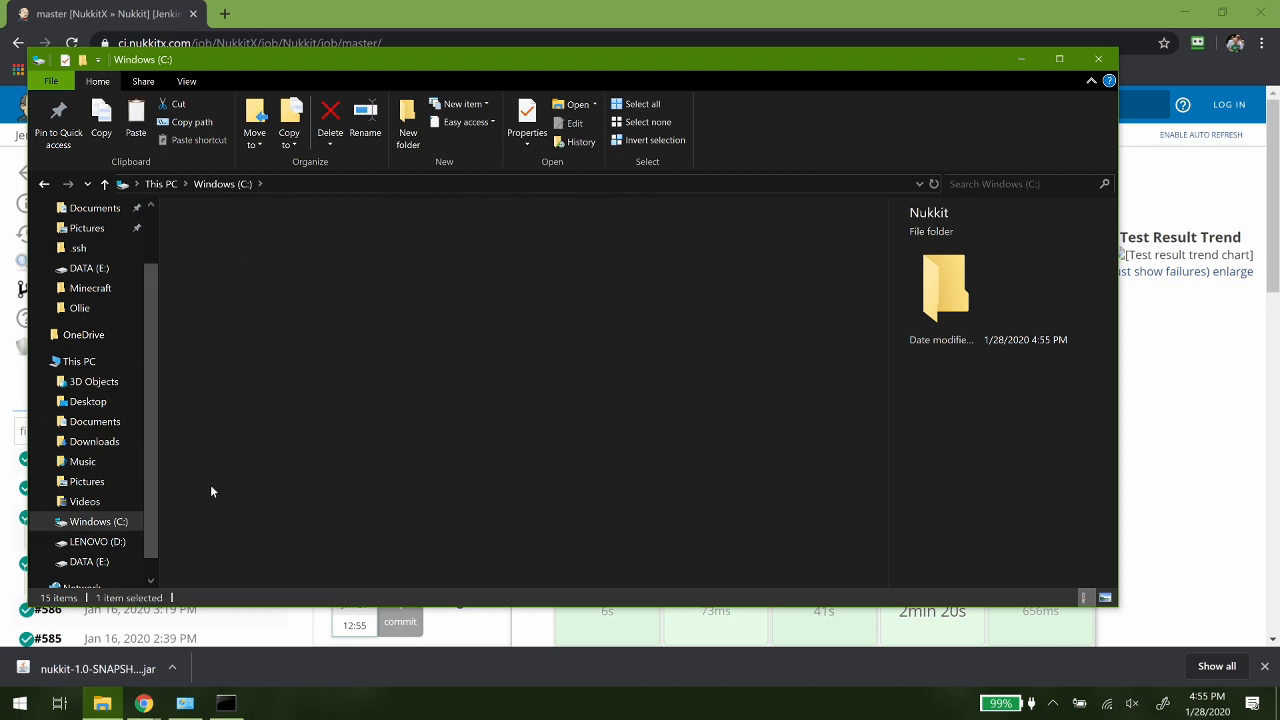
pyautogui.rightClick(219, 380)
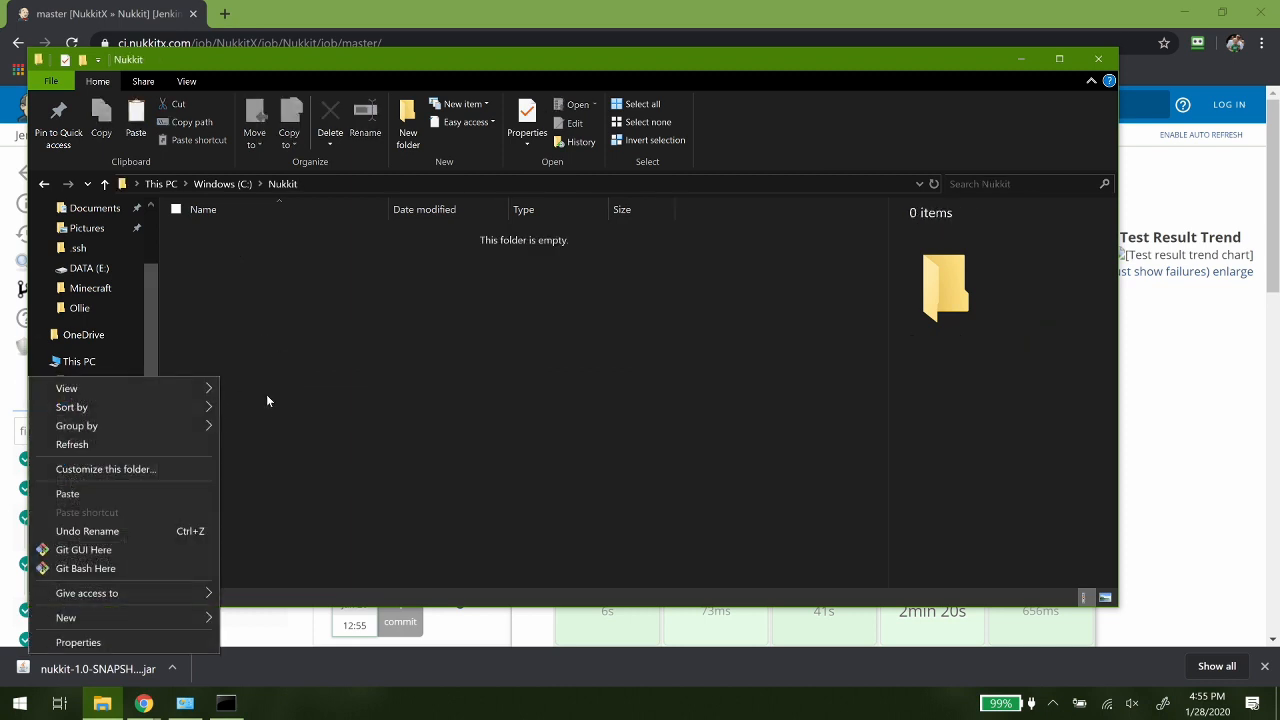
pyautogui.click(79, 494)
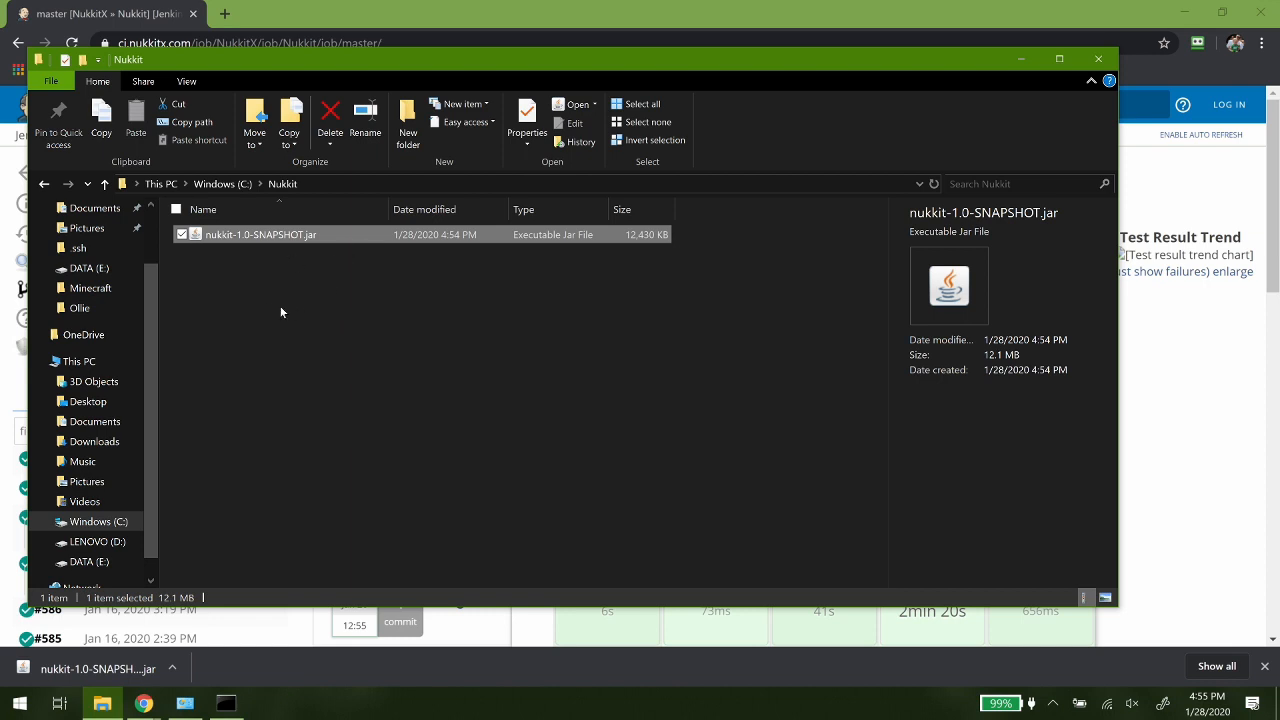
# - Create a text document in the Nukkit folder and name it server.bat, accepting the file extension change
pyautogui.moveTo(233, 708)
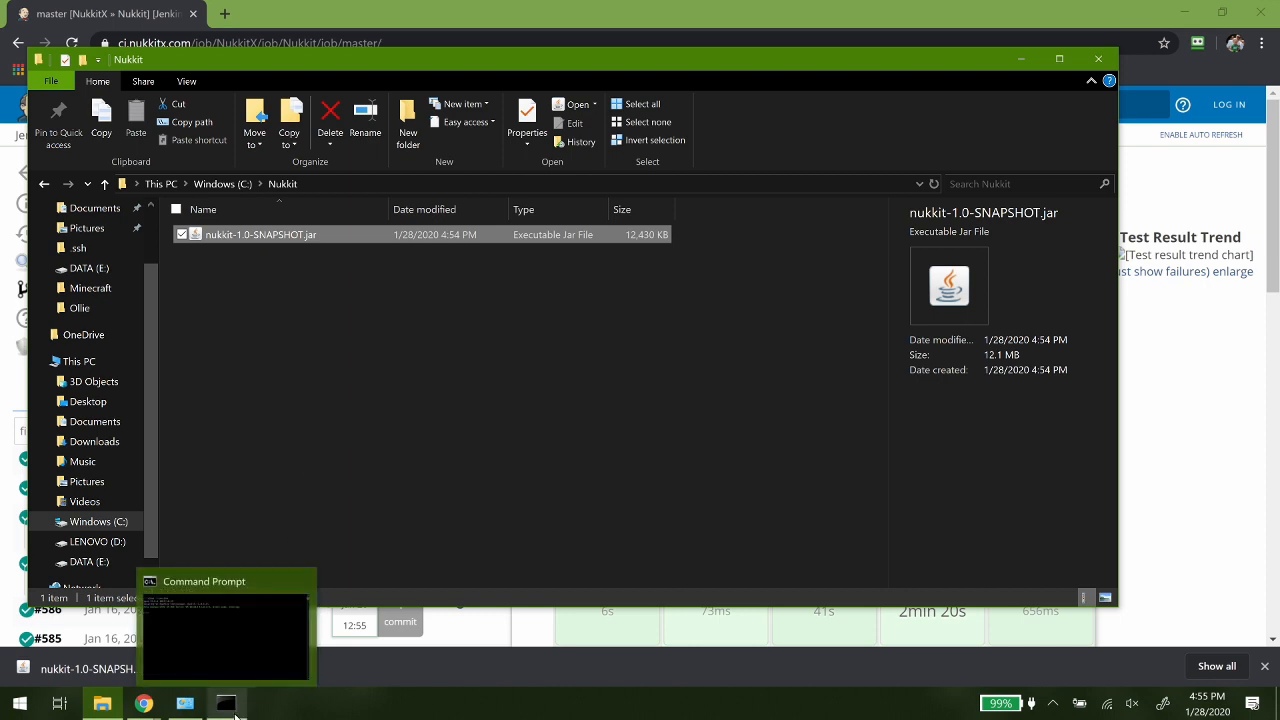
pyautogui.rightClick(254, 286)
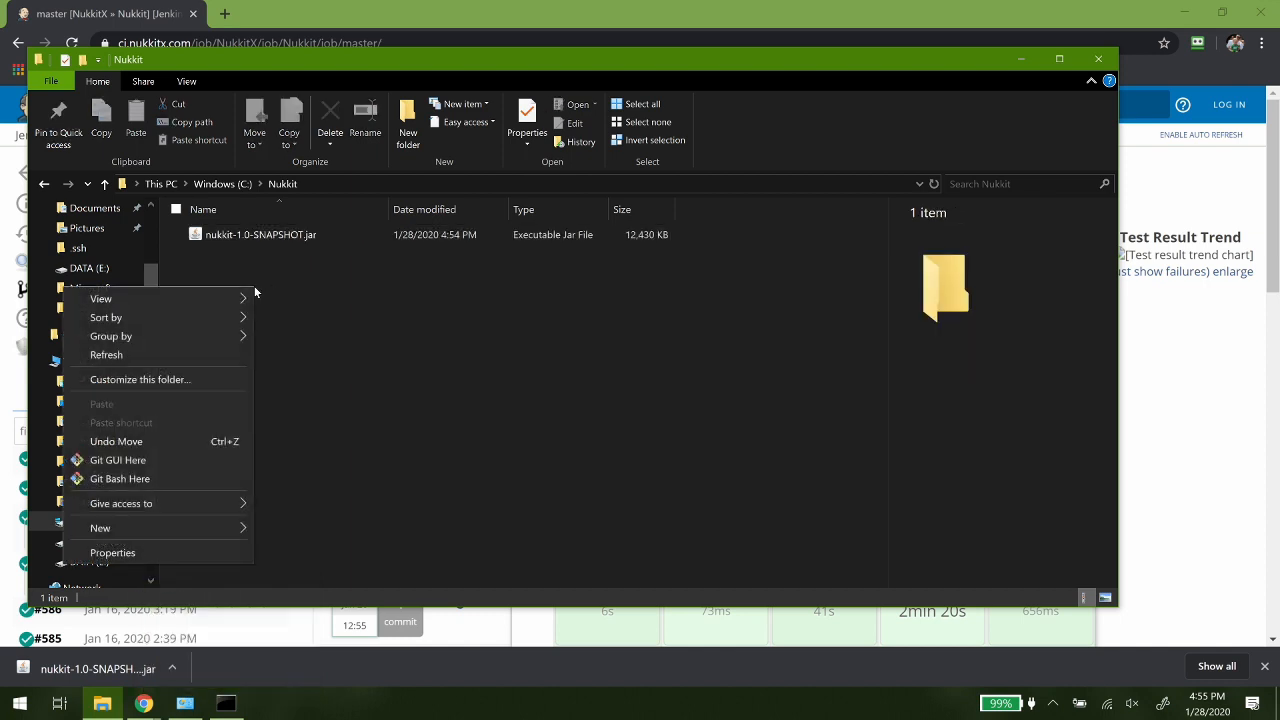
pyautogui.moveTo(180, 534)
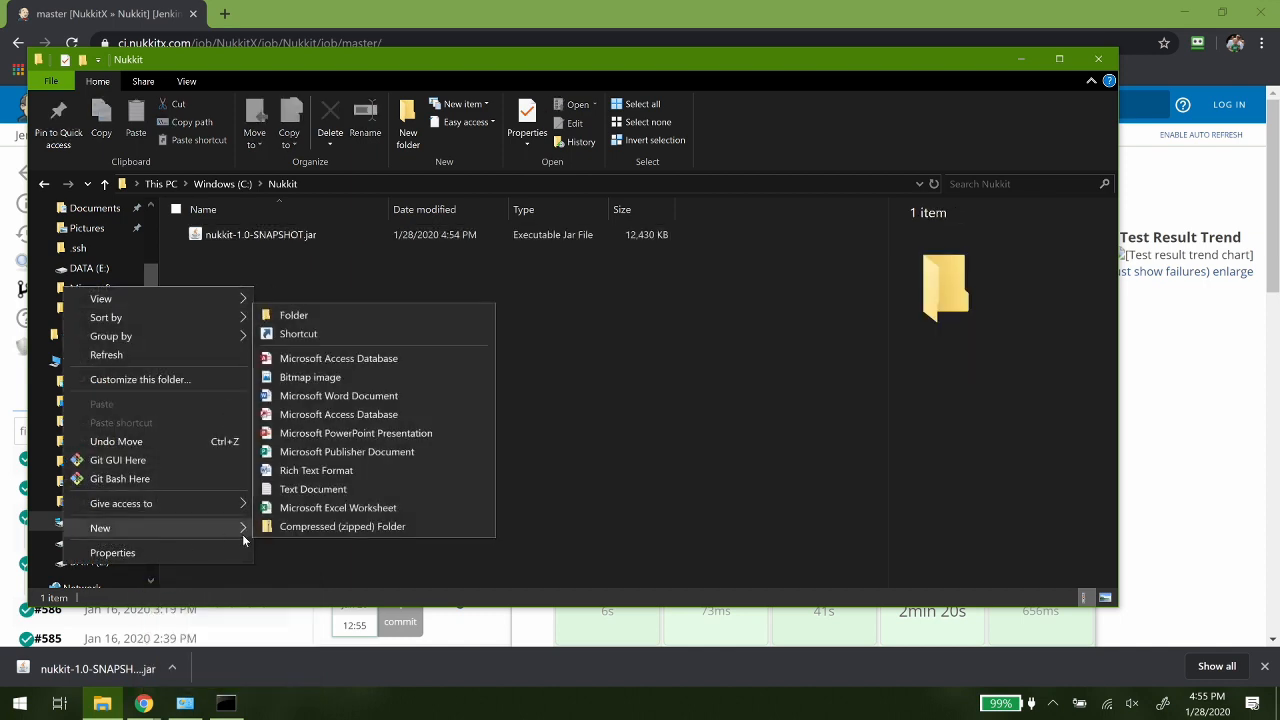
pyautogui.click(310, 489)
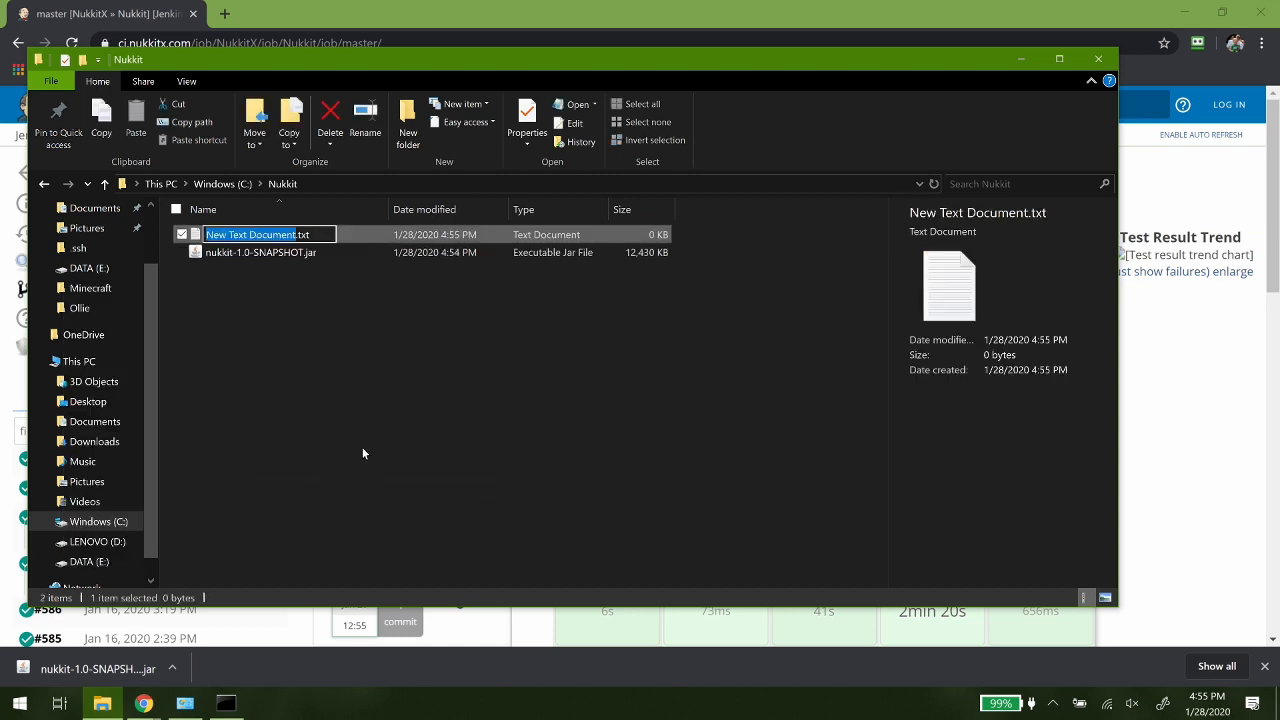
pyautogui.press('Delete')
pyautogui.press('Delete')
pyautogui.press('Delete')
pyautogui.press('Delete')
pyautogui.press('Delete')
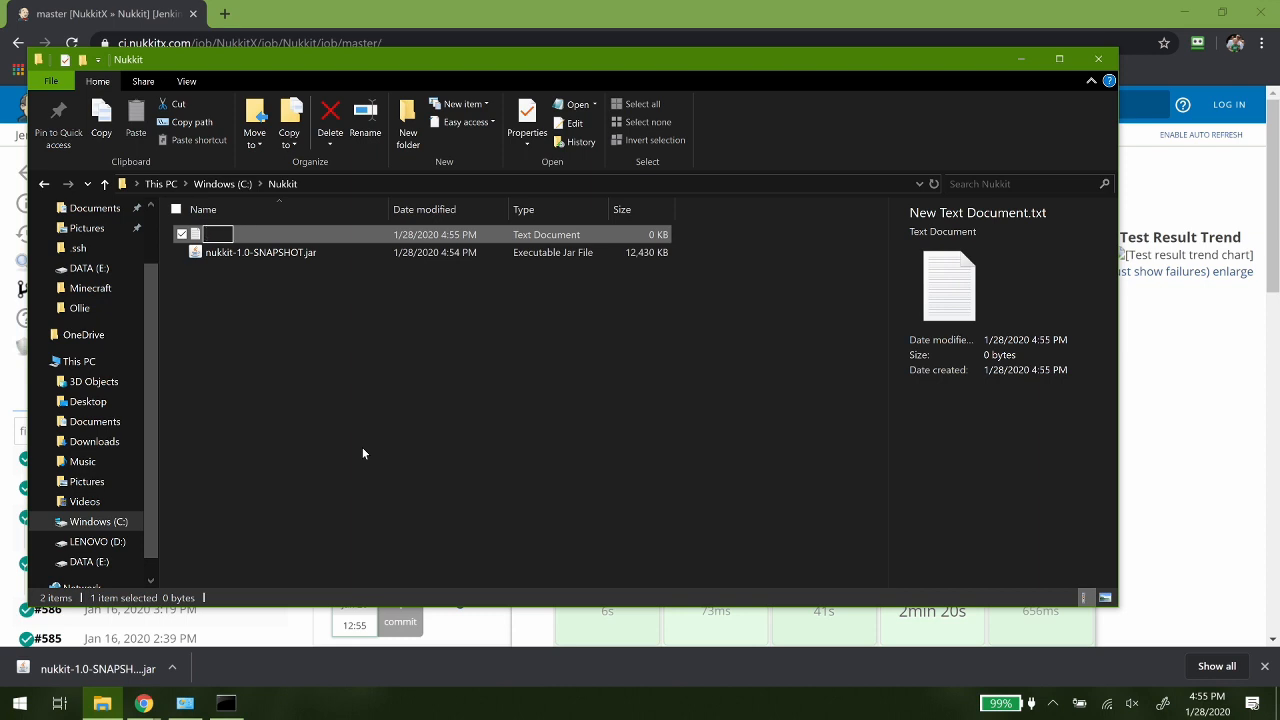
pyautogui.write('server.bat')
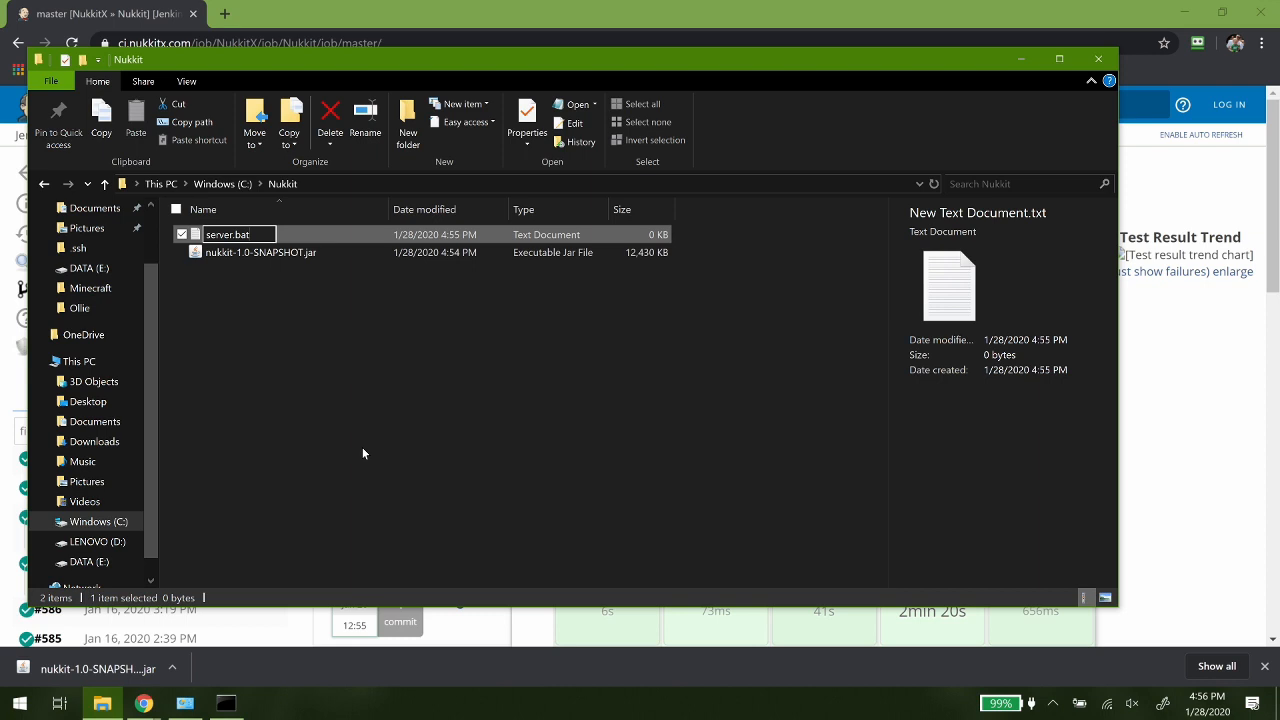
pyautogui.press('Return')
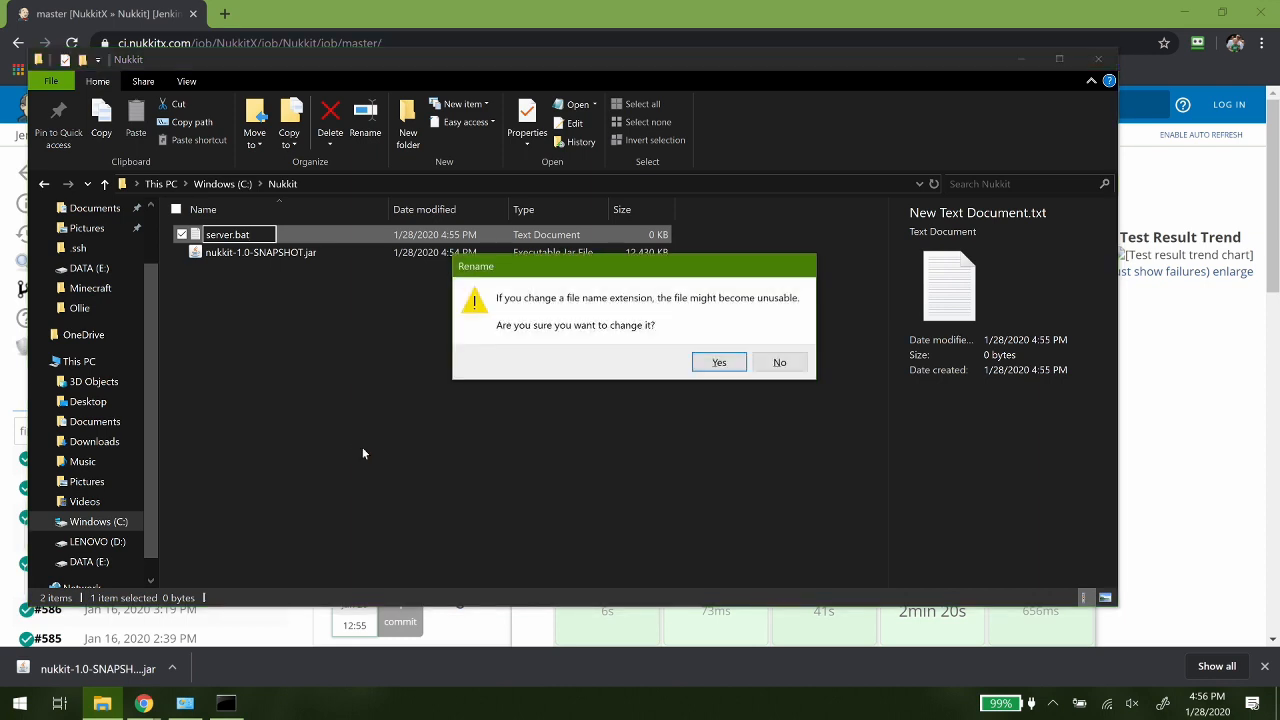
pyautogui.press('Return')
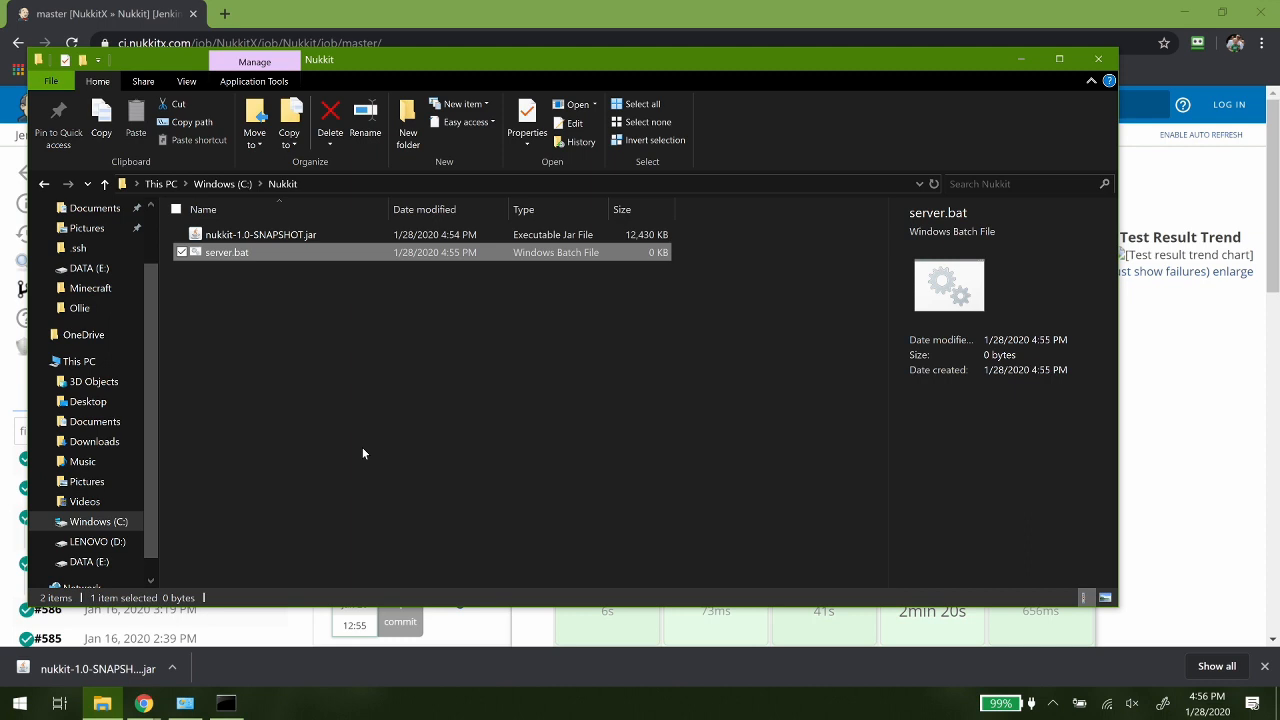
pyautogui.rightClick(225, 253)
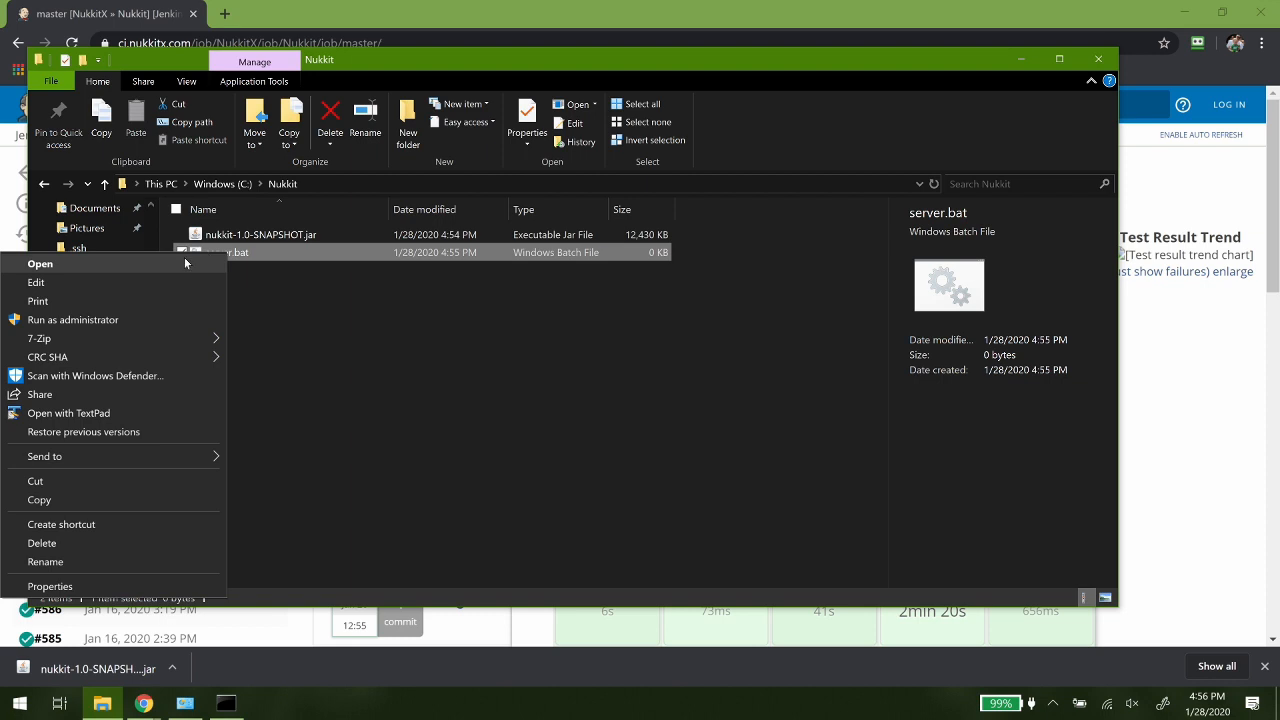
pyautogui.click(91, 282)
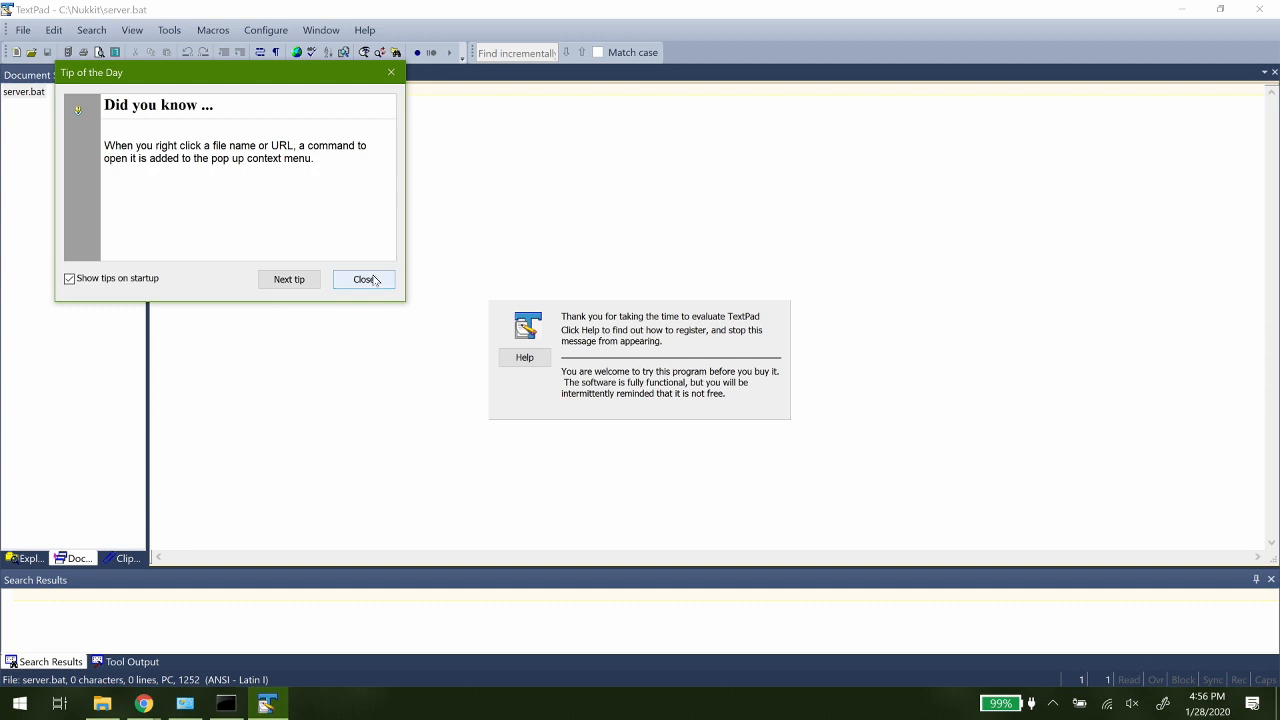
pyautogui.click(365, 279)
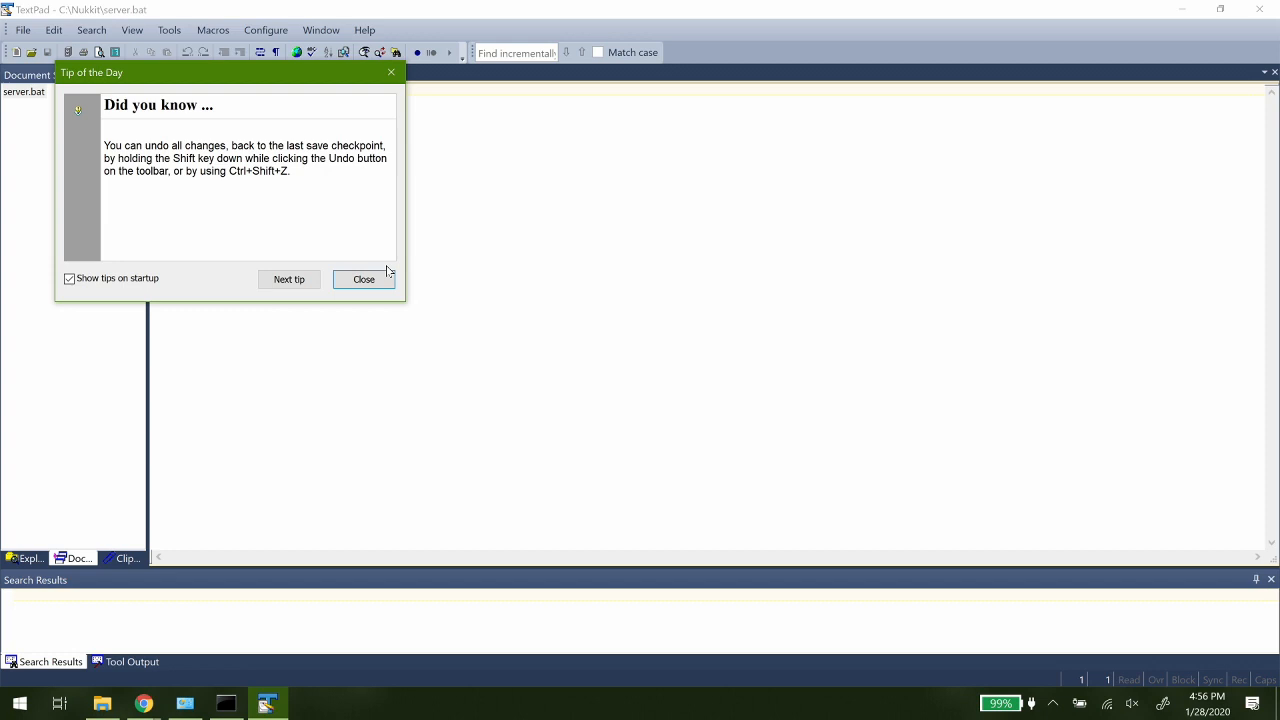
pyautogui.click(363, 280)
pyautogui.write('@echo off')
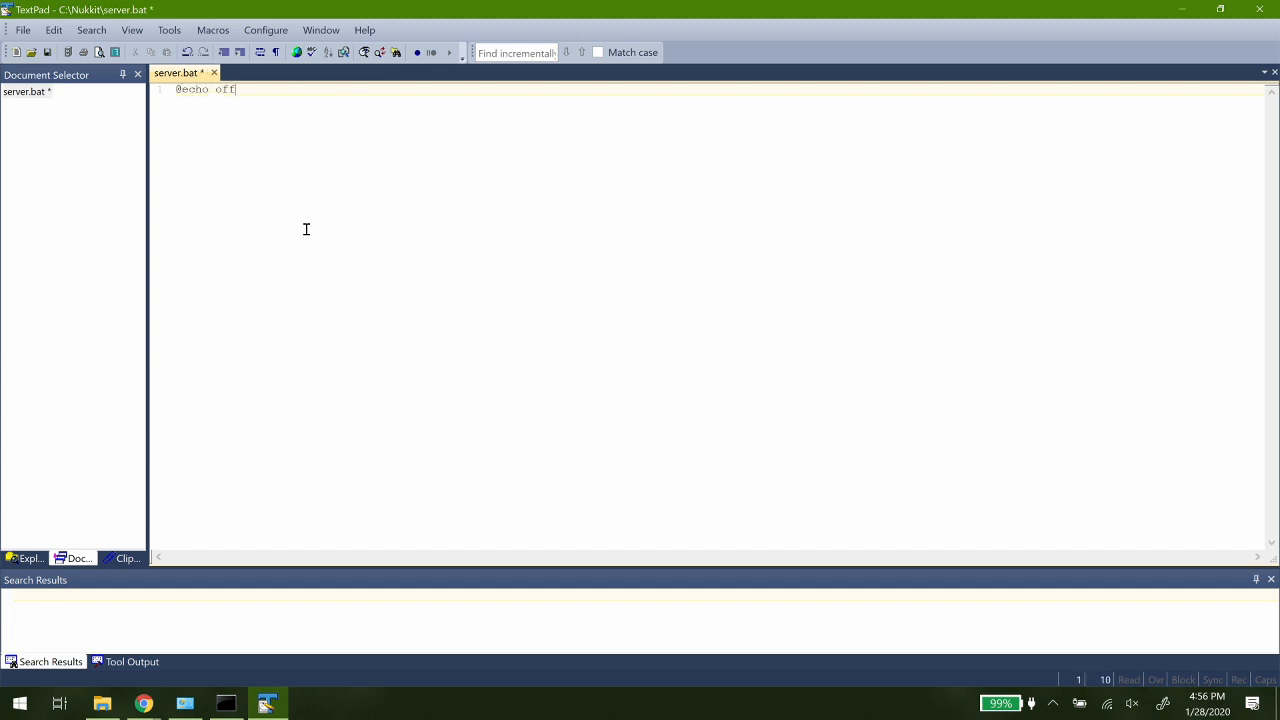
# - Add the launch command "java -jar nukkit-1.0-SHAPSHOT.jar -v DEBUG" as the second line of server.bat
pyautogui.press('Return')
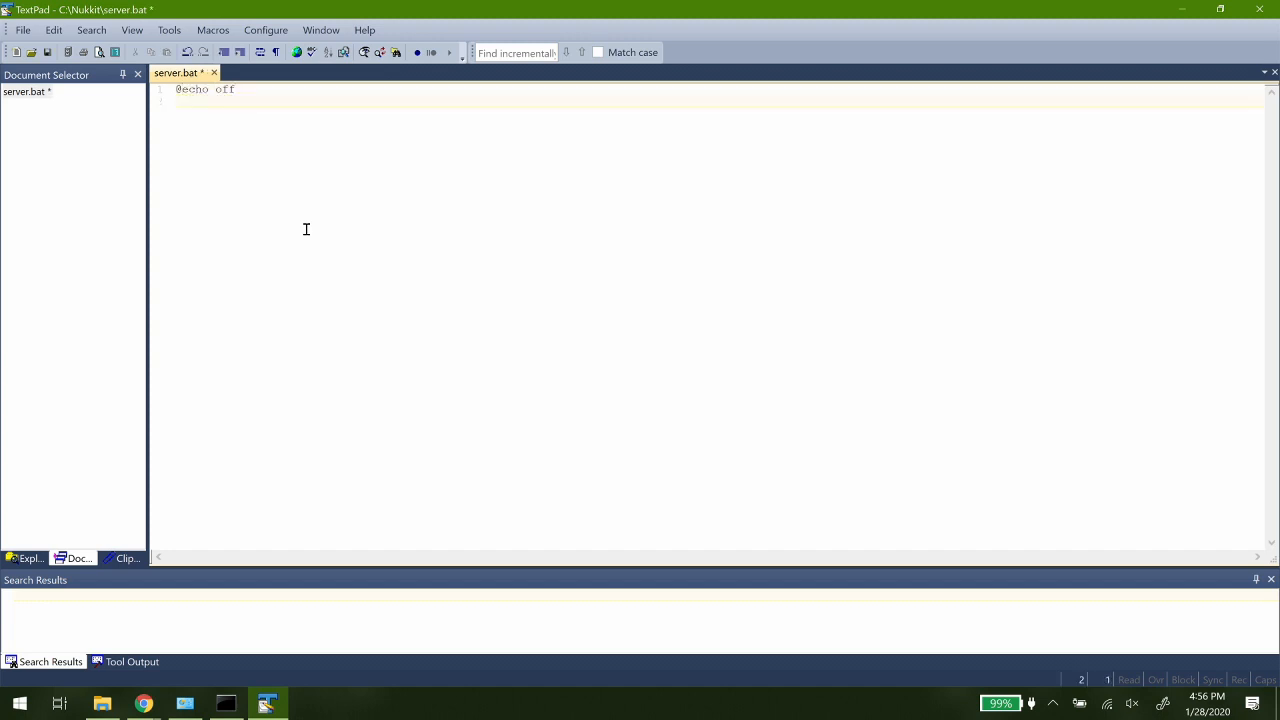
pyautogui.write('java -jar nnukkit-1.0-SHANP')
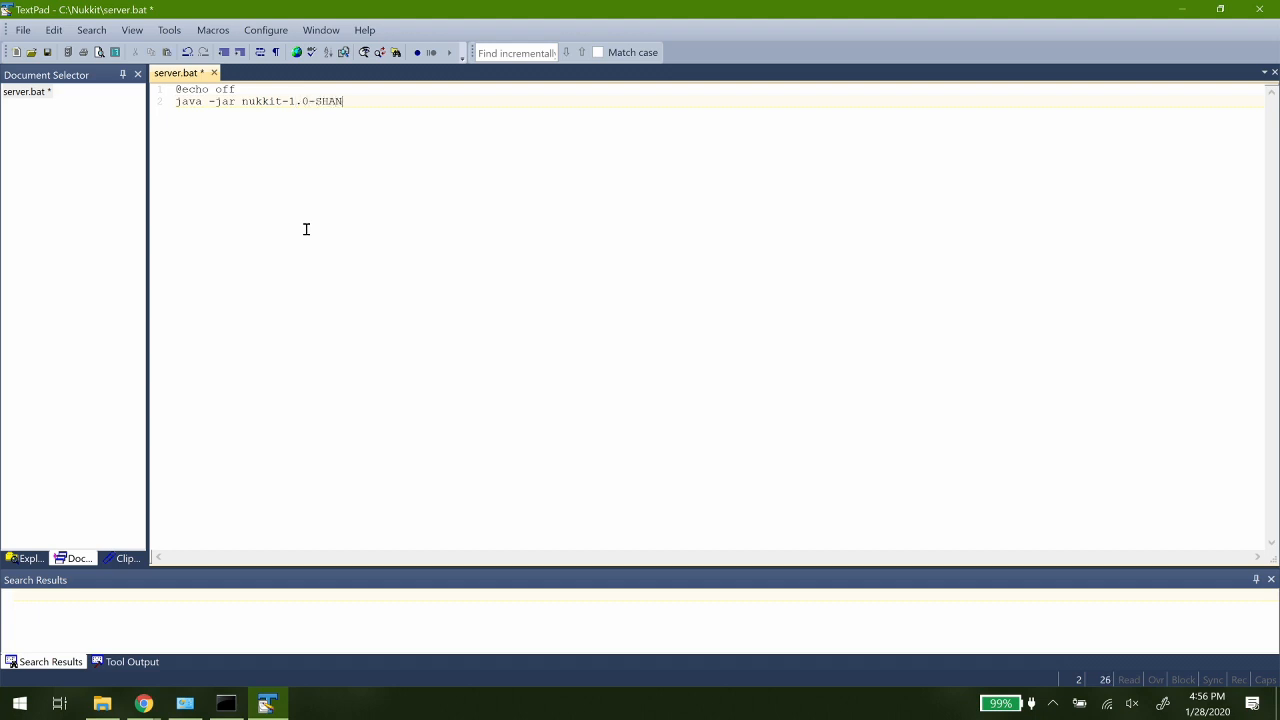
pyautogui.press('BackSpace')
pyautogui.press('BackSpace')
pyautogui.write('PSHOT.jar -v DEBUG')
pyautogui.press('Return')
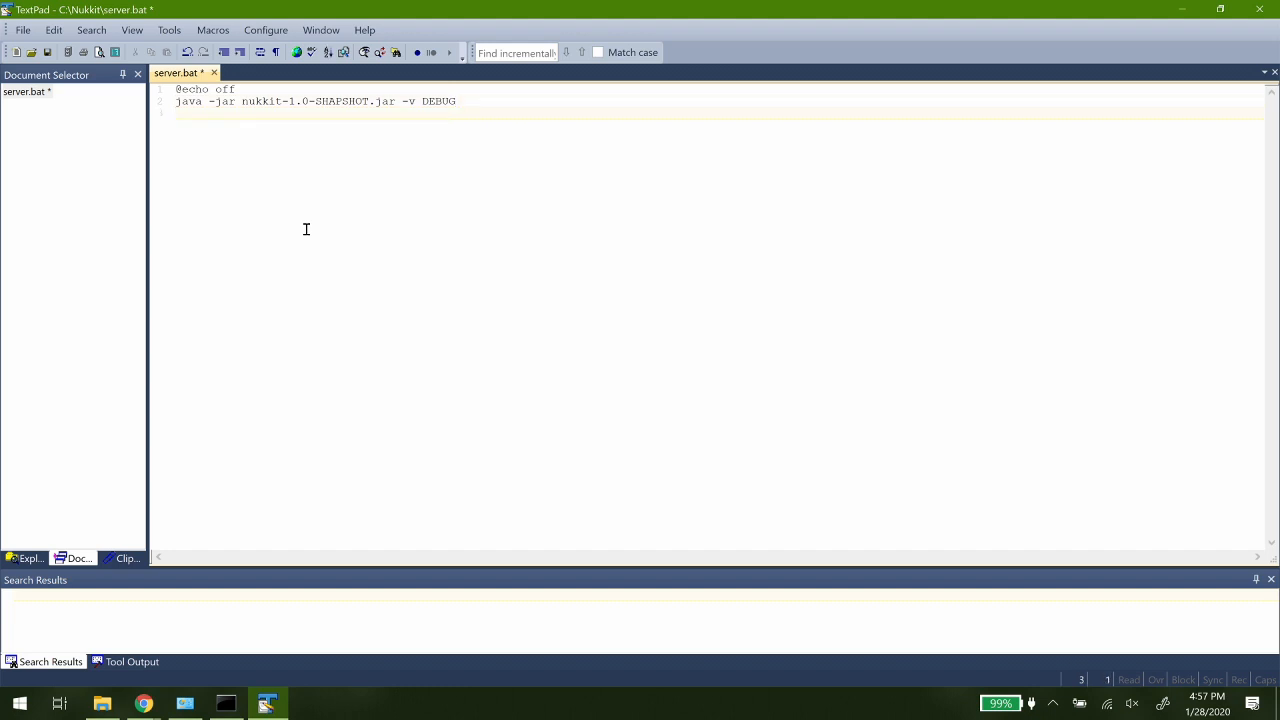
# - Add "pause" as the third line of server.bat, save the file and close the editor
pyautogui.write('pause')
pyautogui.click(47, 52)
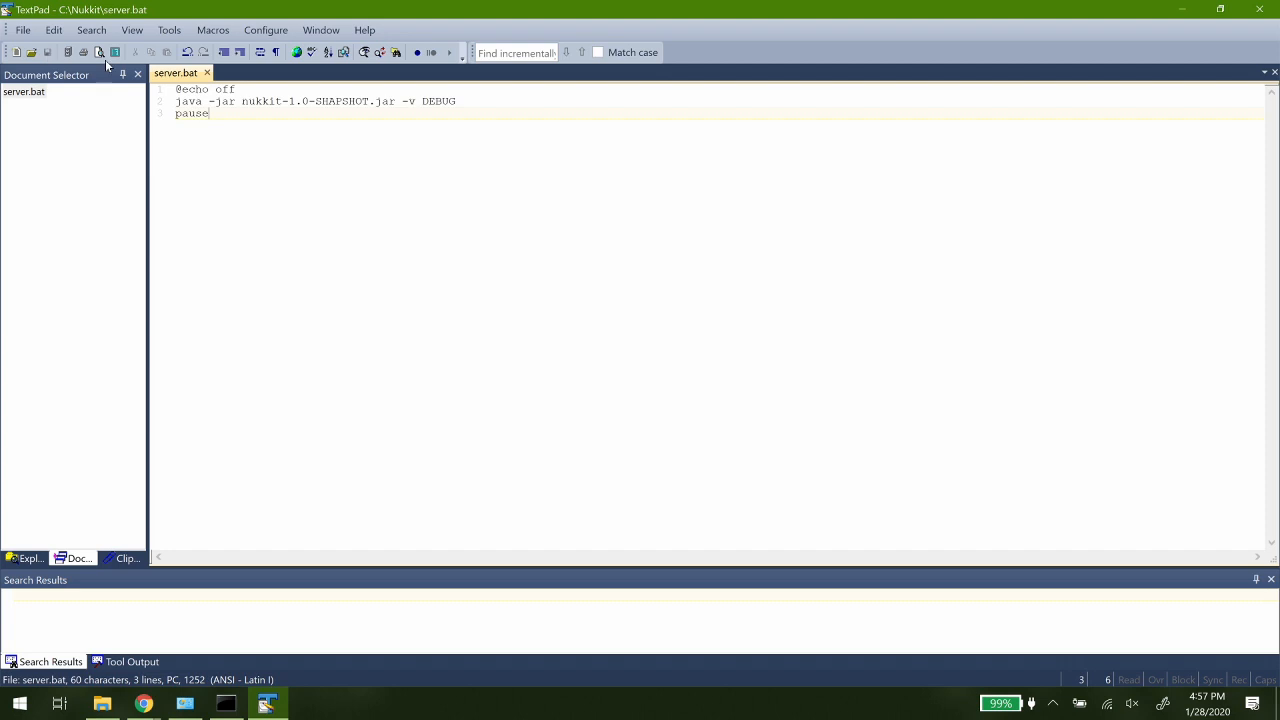
pyautogui.click(1259, 9)
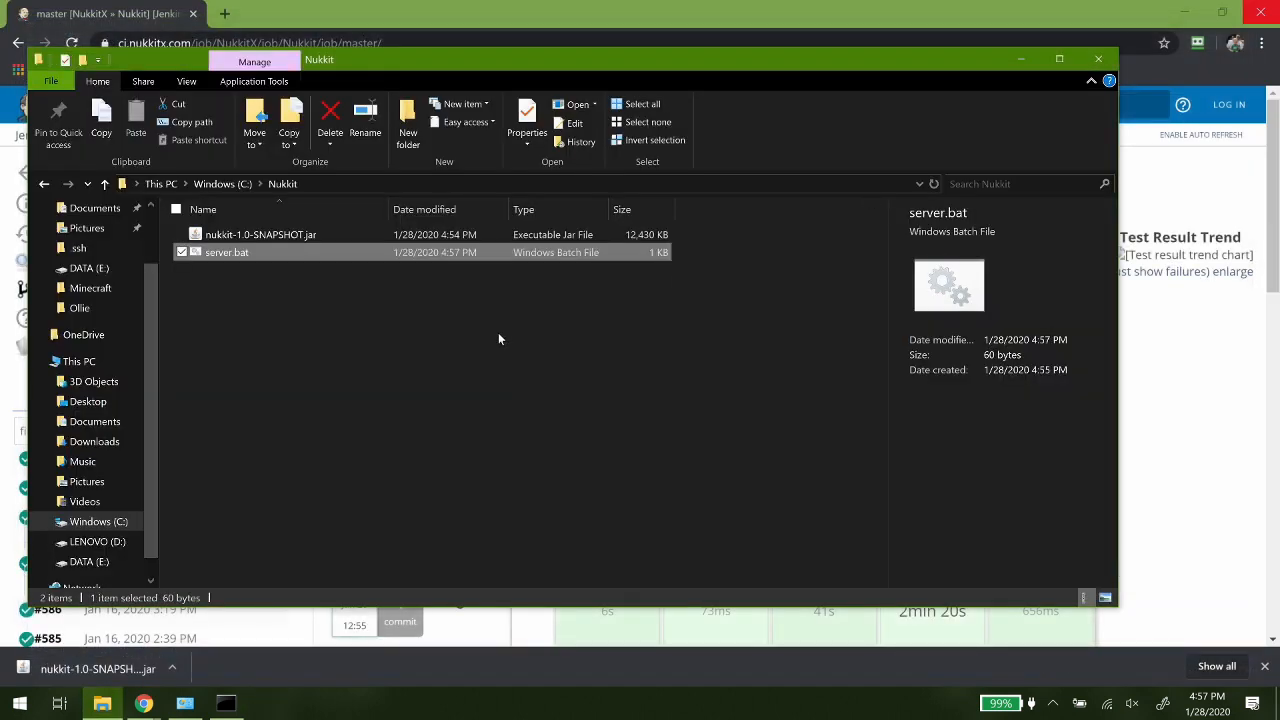
# - Run server.bat and move its console window aside so the Nukkit folder's file list is uncovered
pyautogui.doubleClick(220, 252)
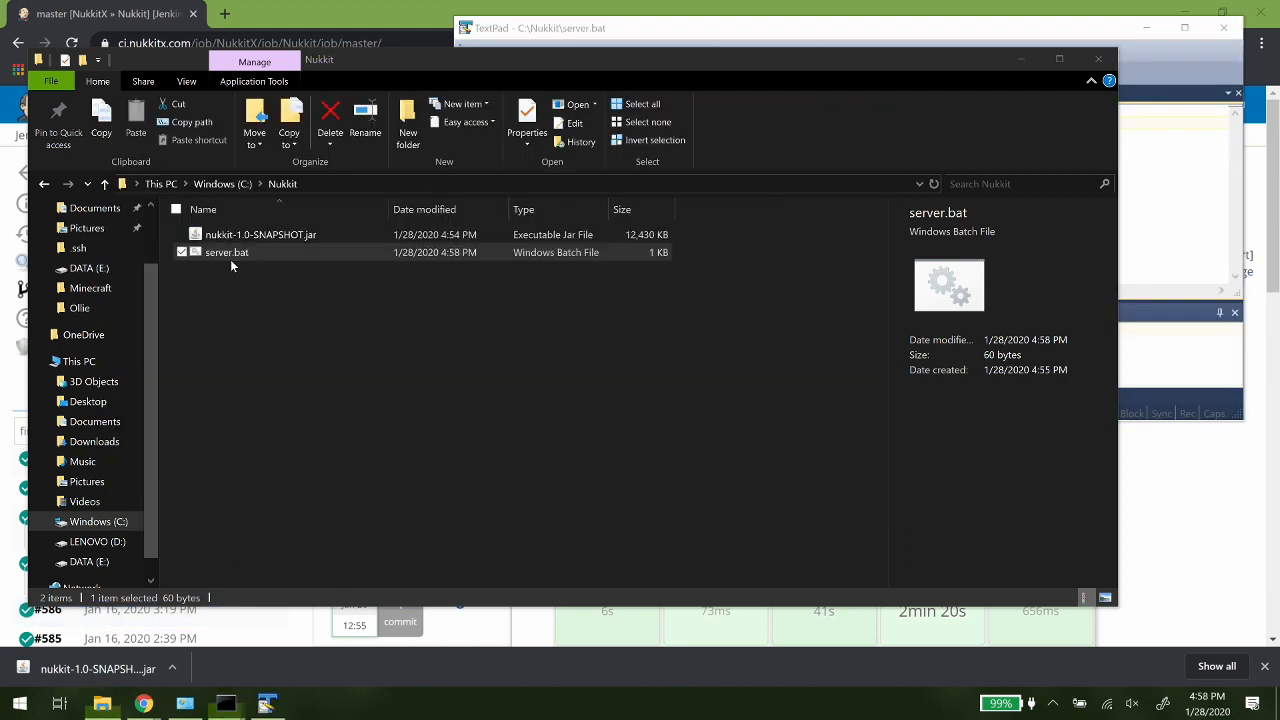
pyautogui.doubleClick(230, 259)
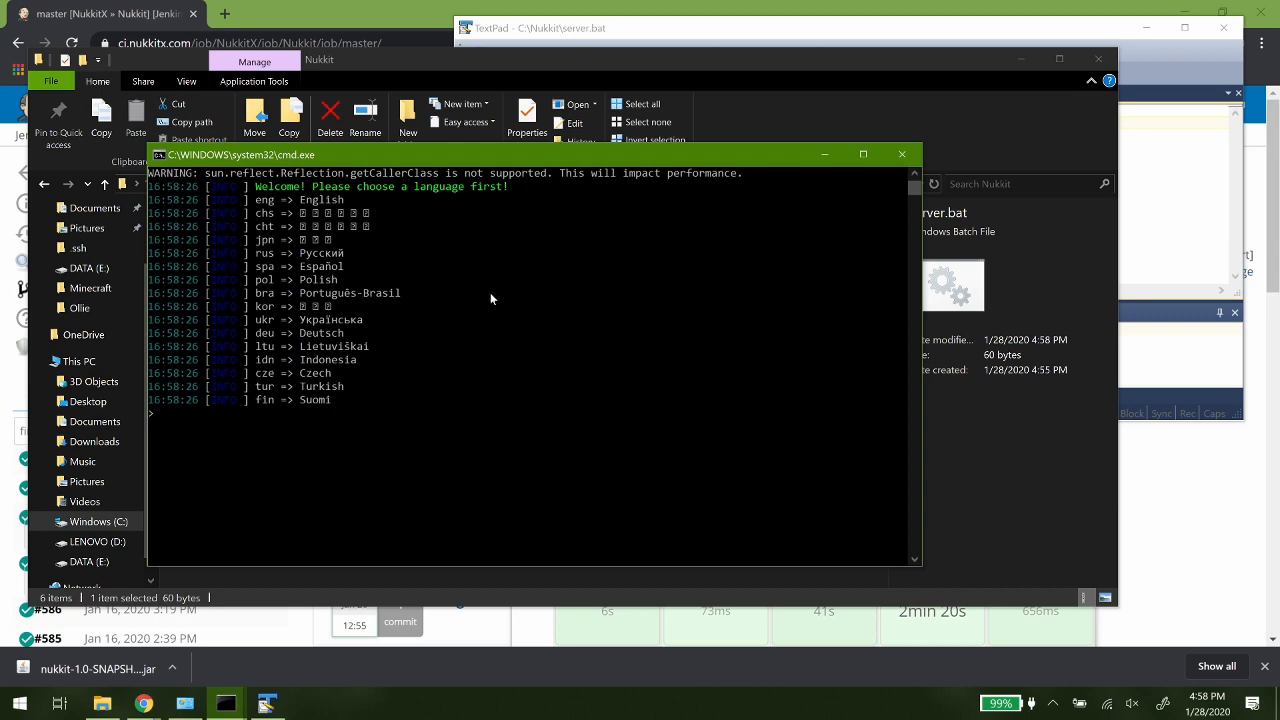
pyautogui.moveTo(418, 163); pyautogui.dragTo(736, 225)
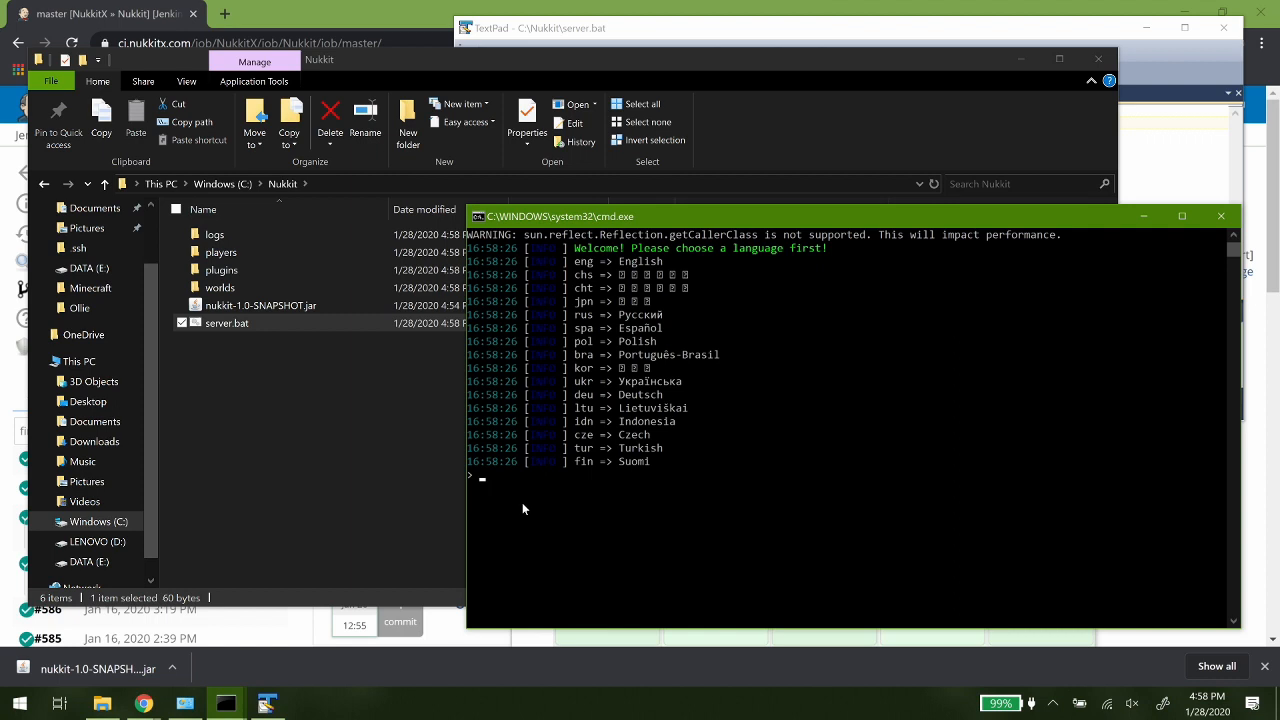
# - Choose "eng" as the server language and allow the OpenJDK Platform binary through the firewall on private networks
pyautogui.click(495, 478)
pyautogui.write('eng')
pyautogui.press('Return')
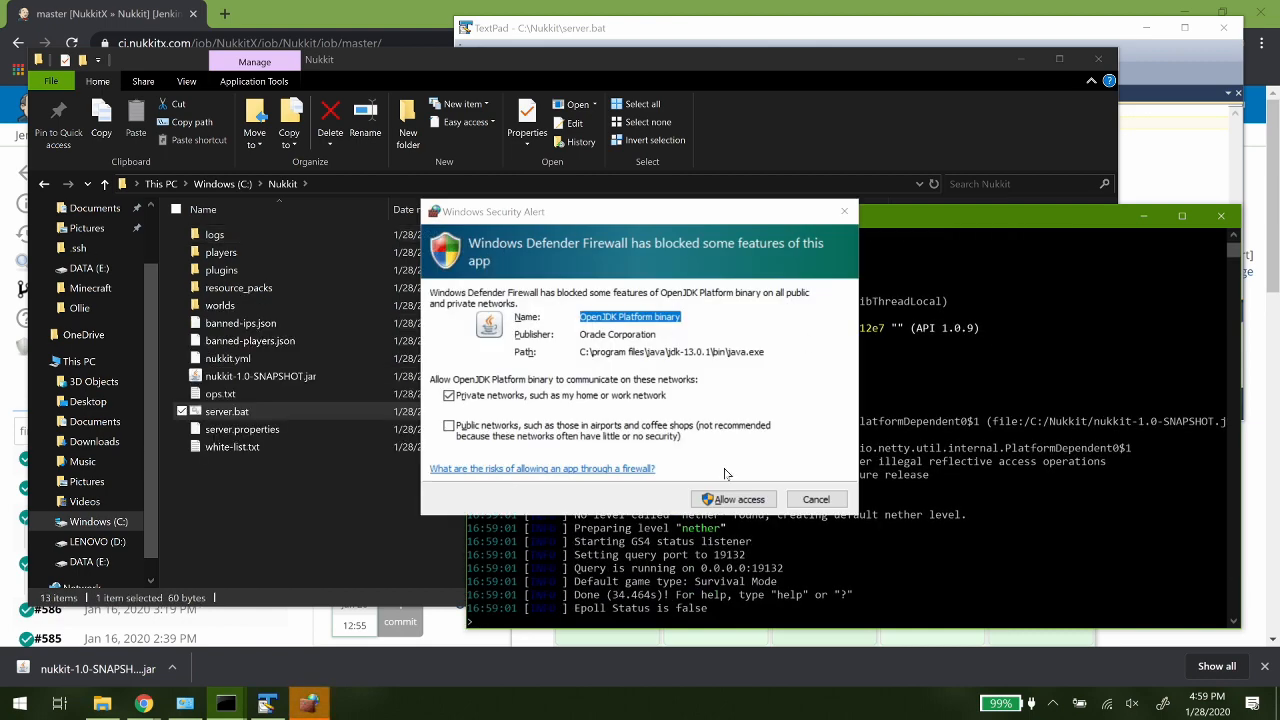
pyautogui.click(720, 503)
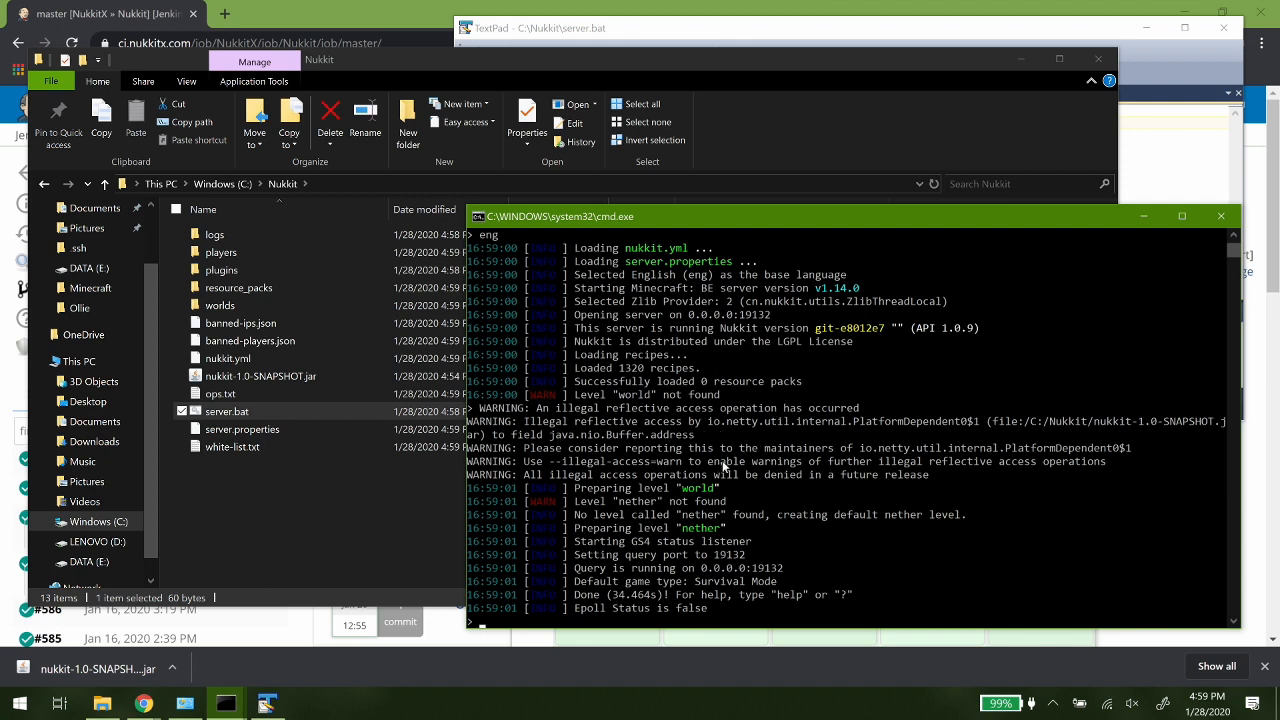
# - Review the server's startup log, shut the server down with the stop command and dismiss the console window
pyautogui.scroll(2, 722, 464)
pyautogui.scroll(4, 722, 464)
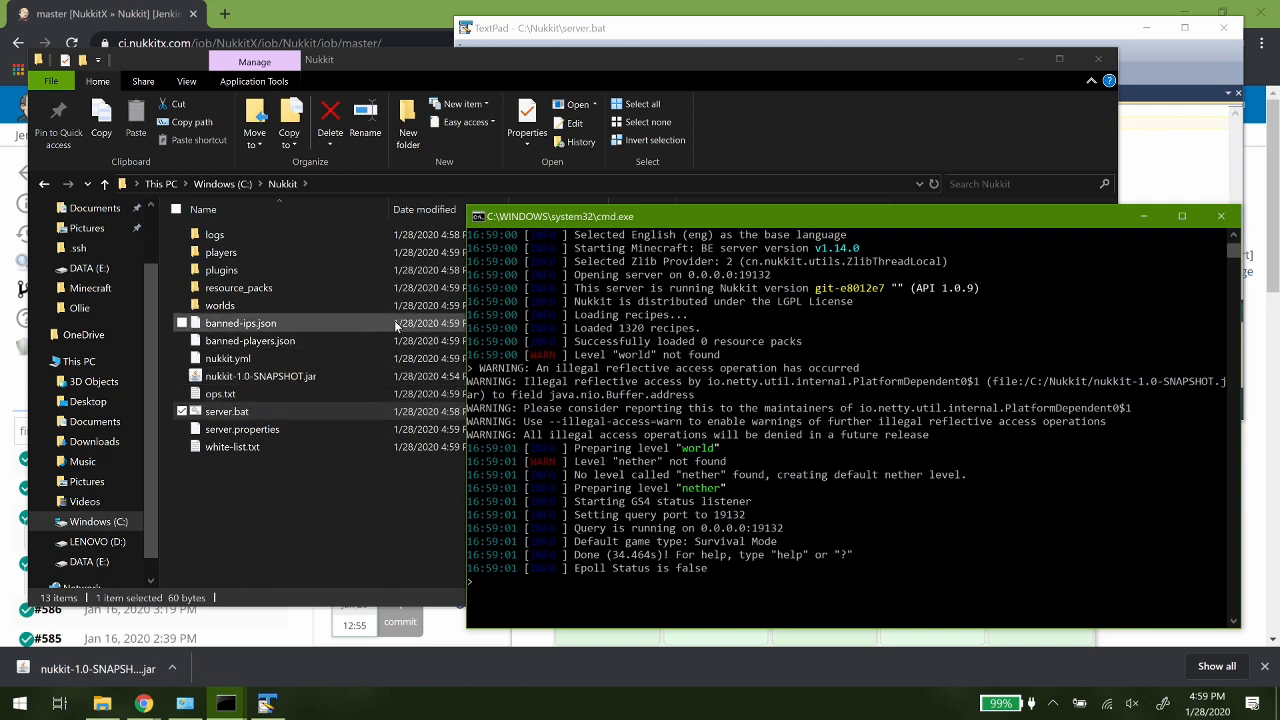
pyautogui.write('stop')
pyautogui.press('Return')
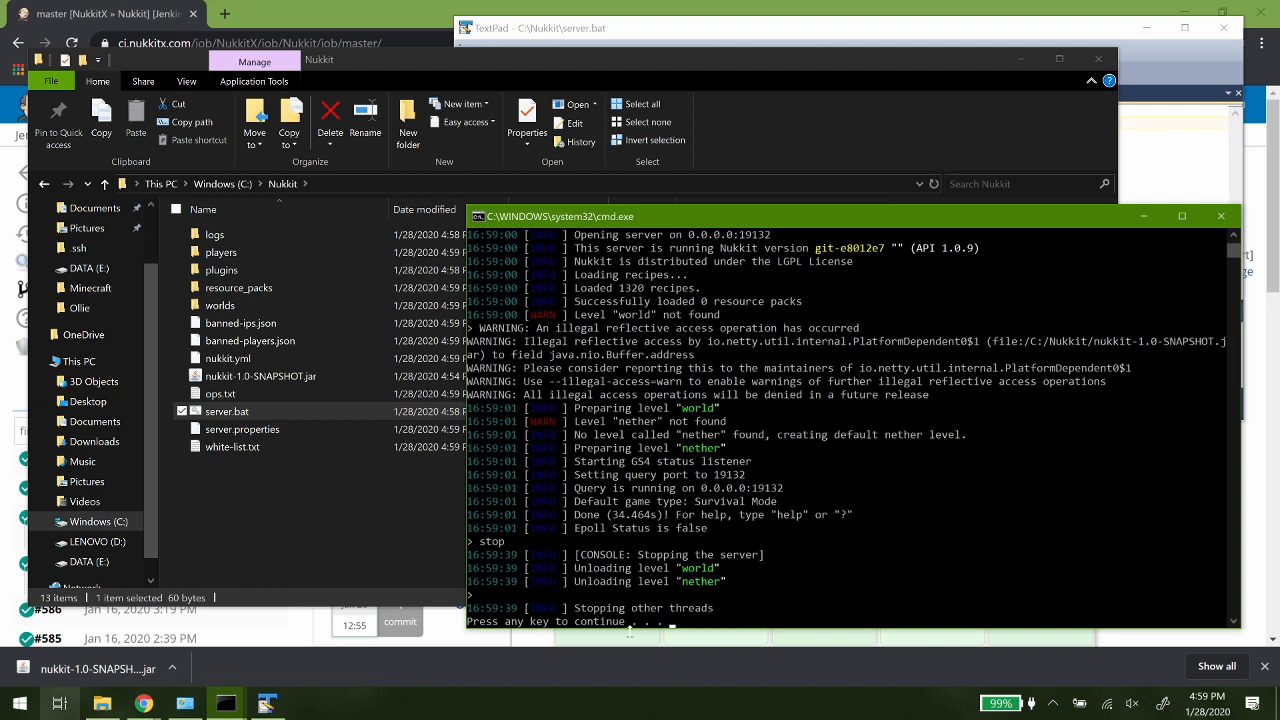
pyautogui.press('space')
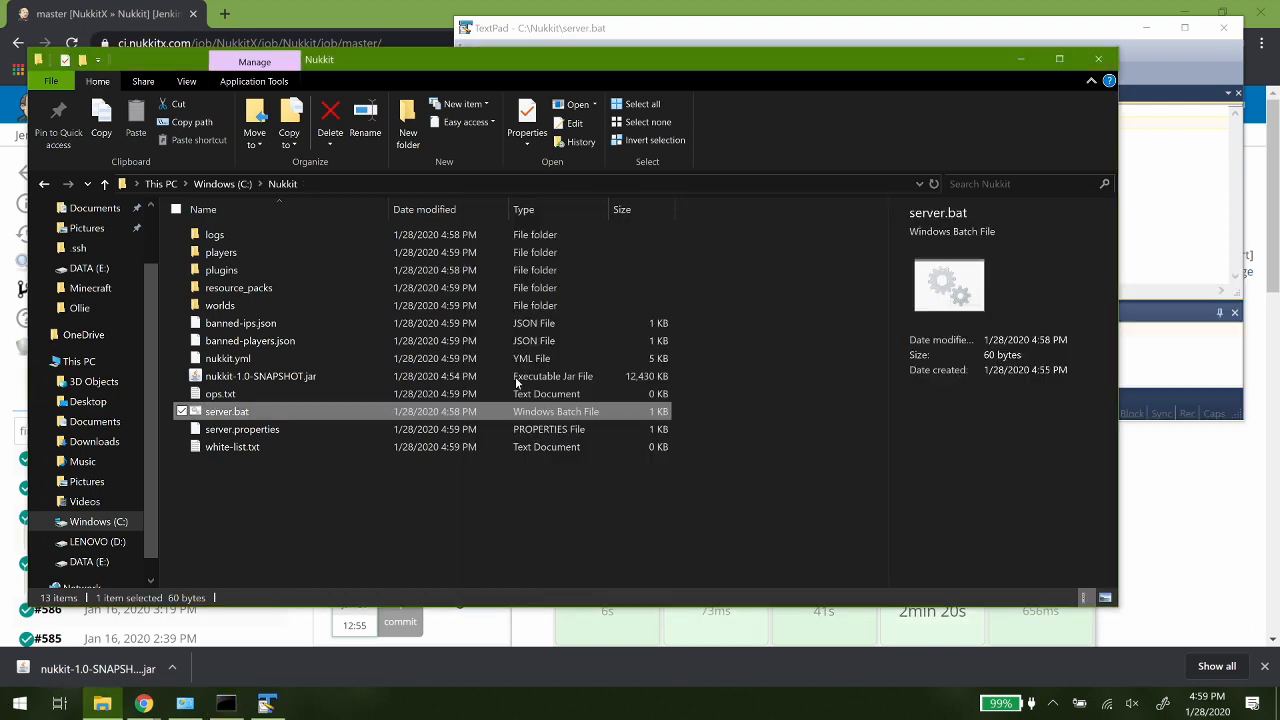
# - Open server.properties from the Nukkit folder in TextPad and dismiss the Tip of the Day
pyautogui.click(272, 380)
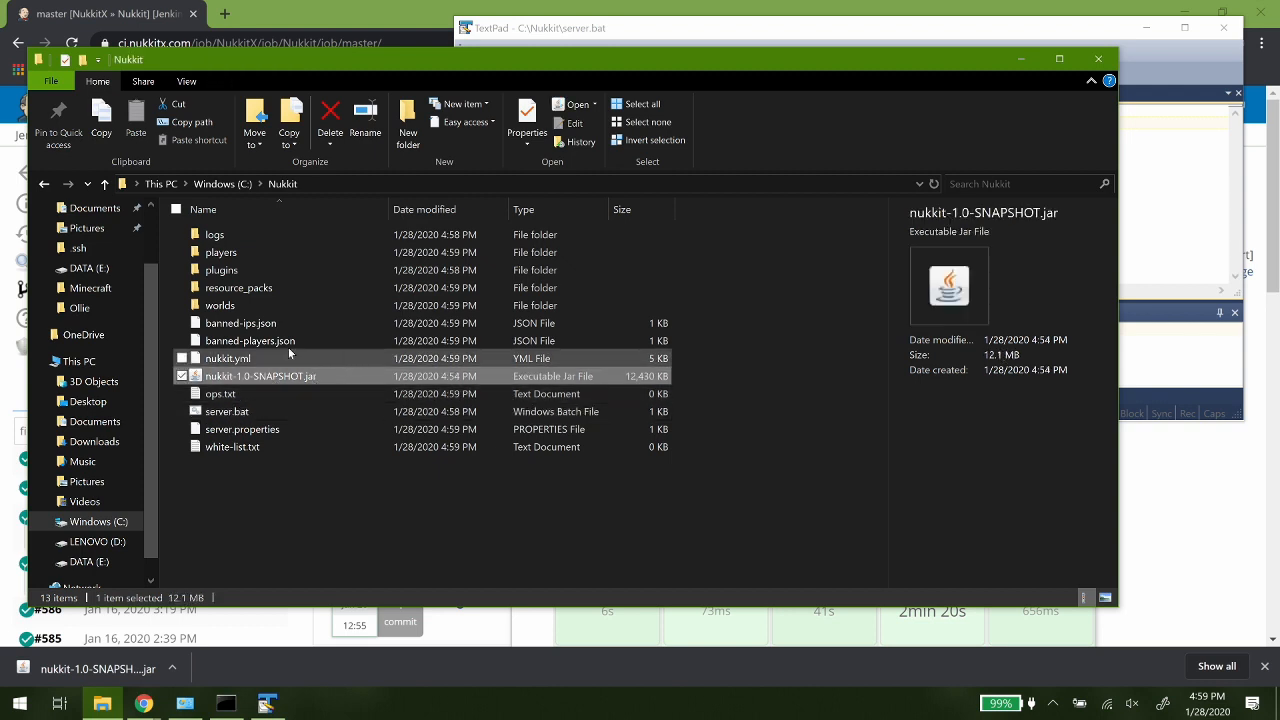
pyautogui.click(258, 362)
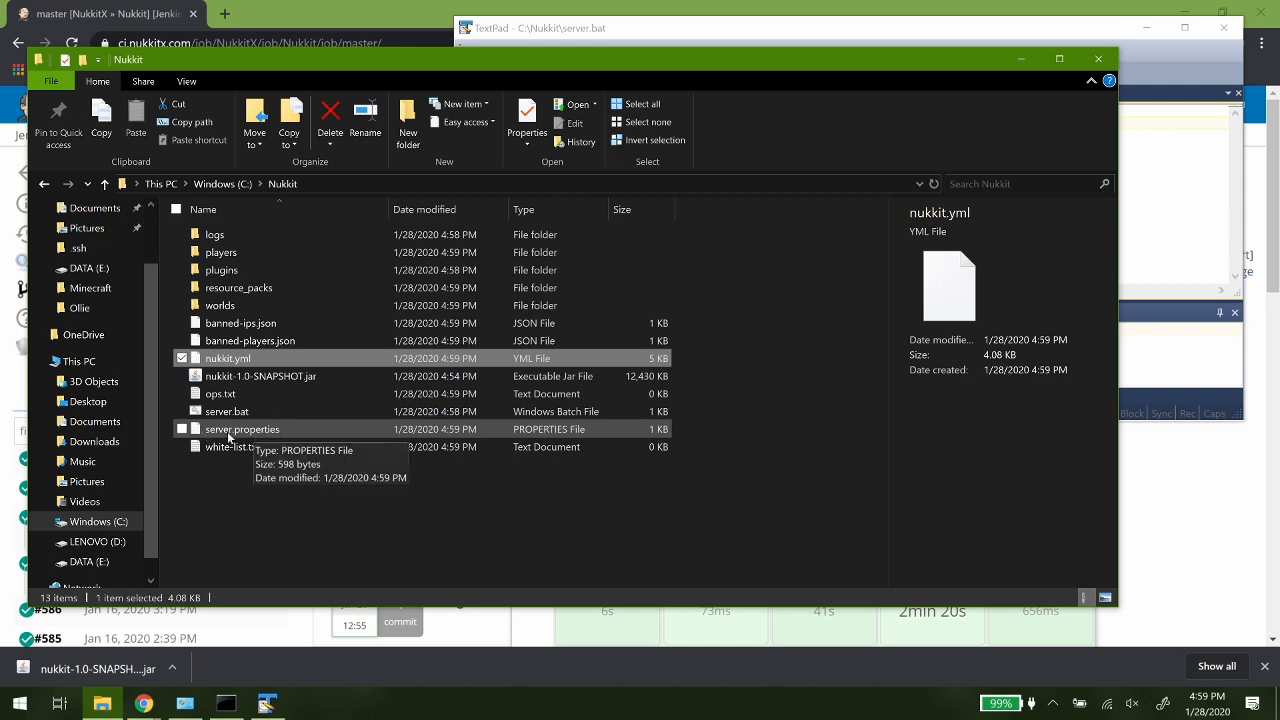
pyautogui.click(240, 432)
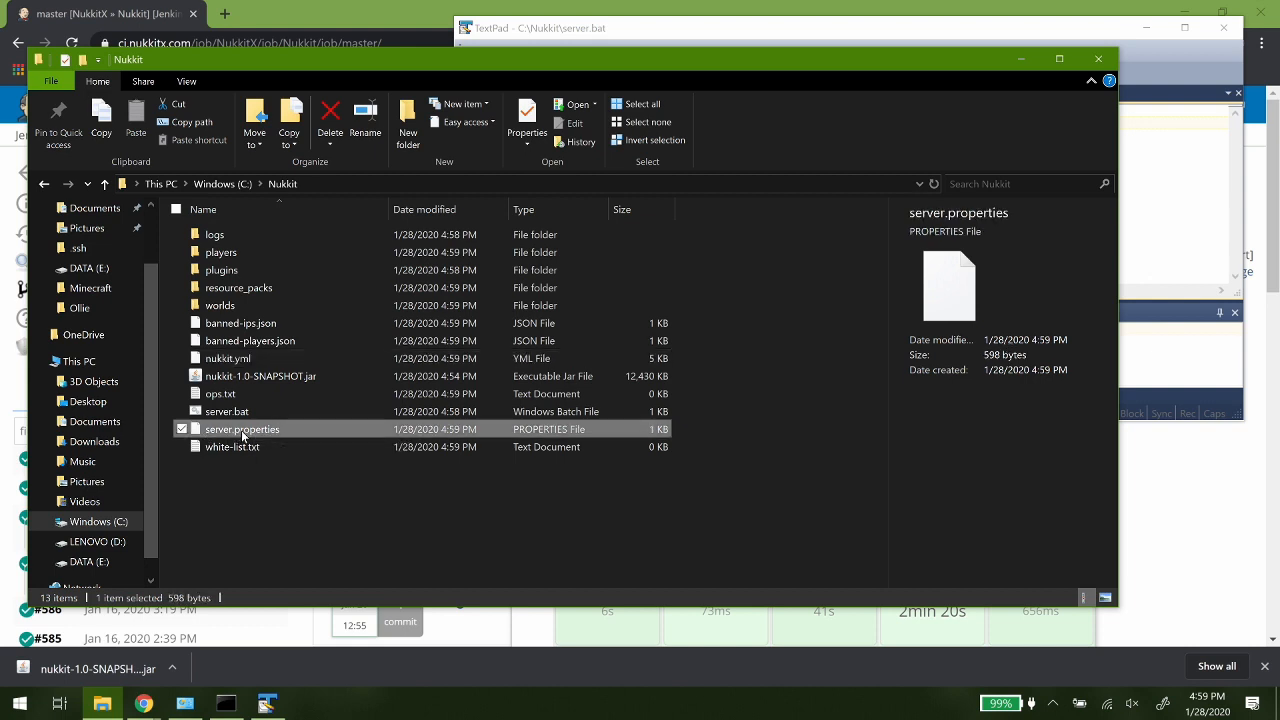
pyautogui.rightClick(242, 436)
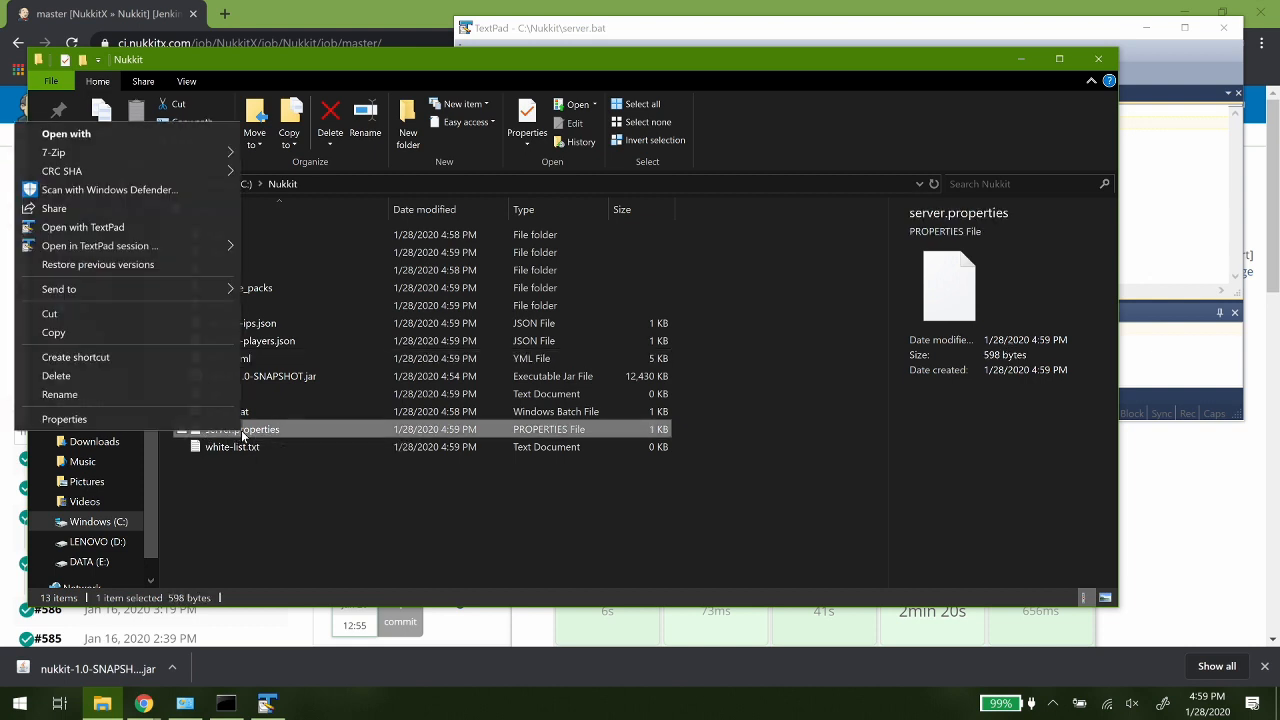
pyautogui.click(94, 134)
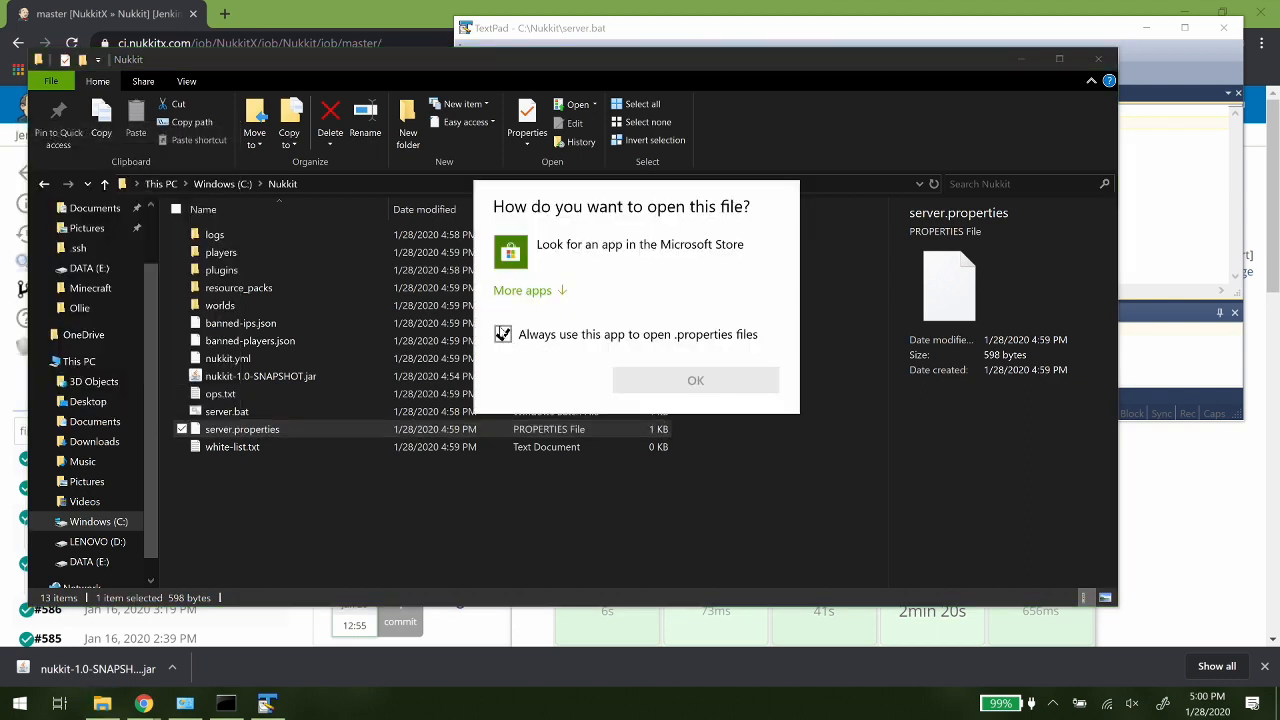
pyautogui.click(522, 291)
pyautogui.scroll(-1, 585, 397)
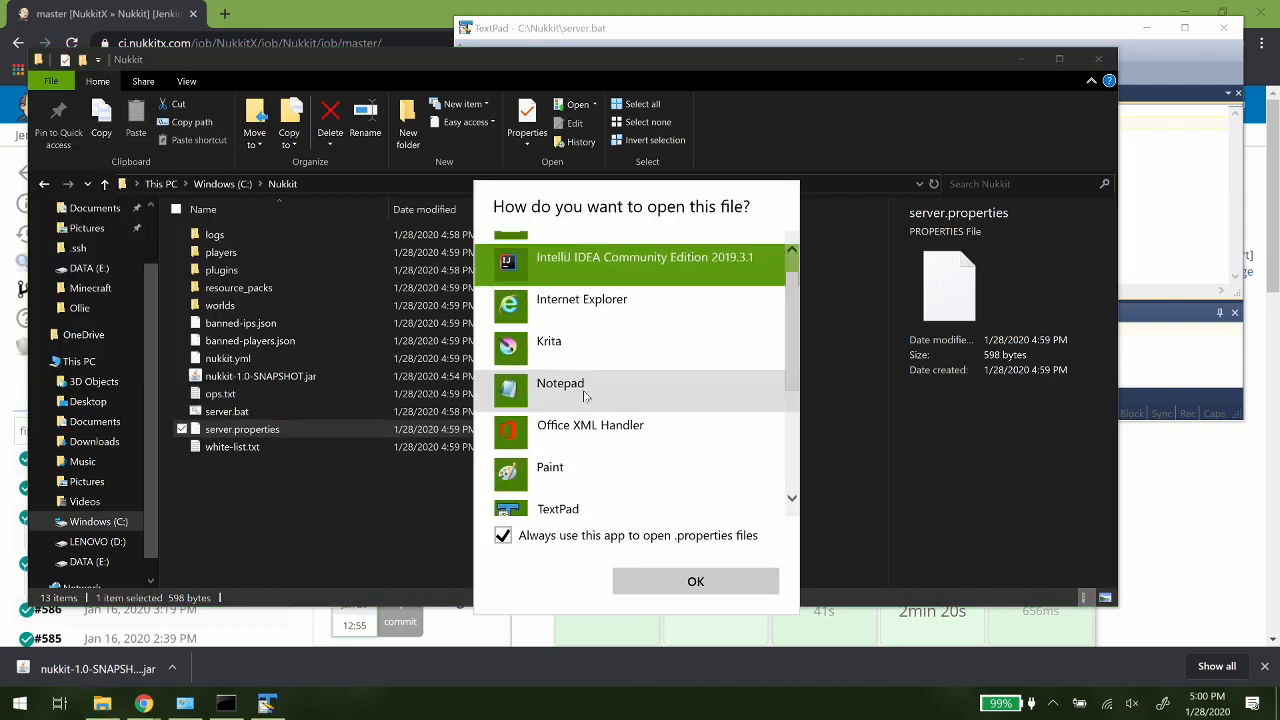
pyautogui.click(570, 378)
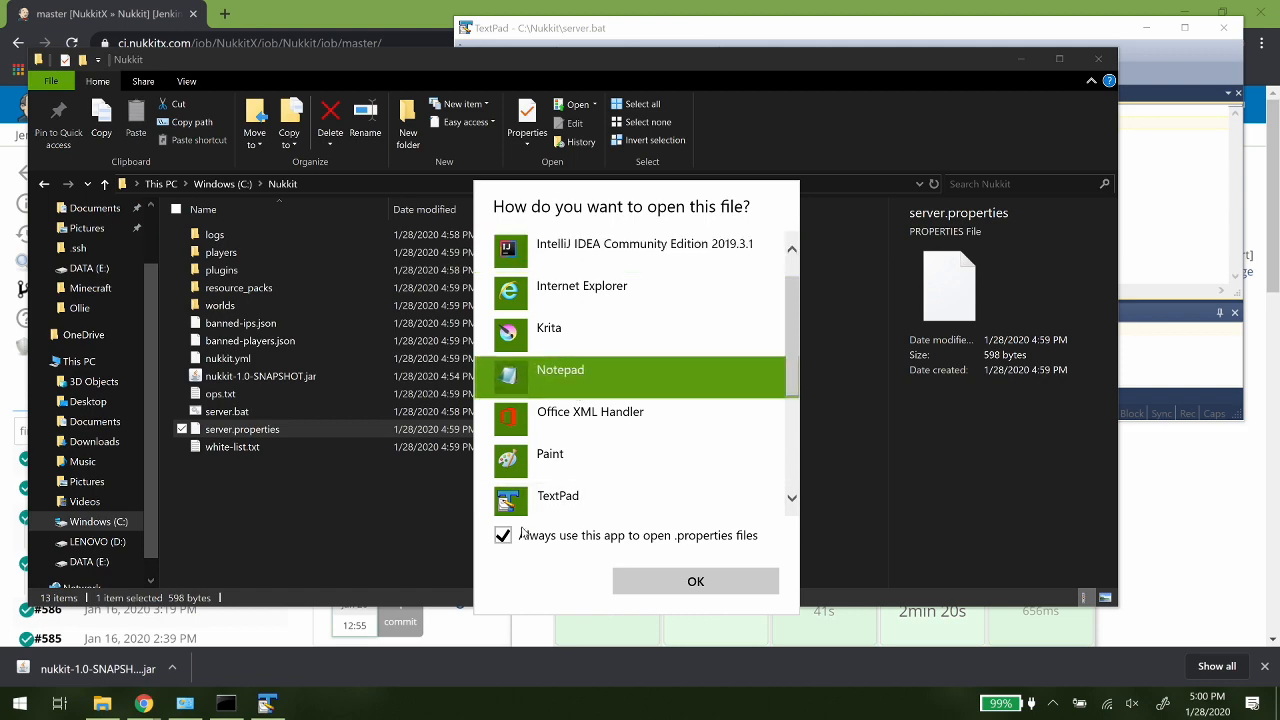
pyautogui.click(503, 535)
pyautogui.click(695, 580)
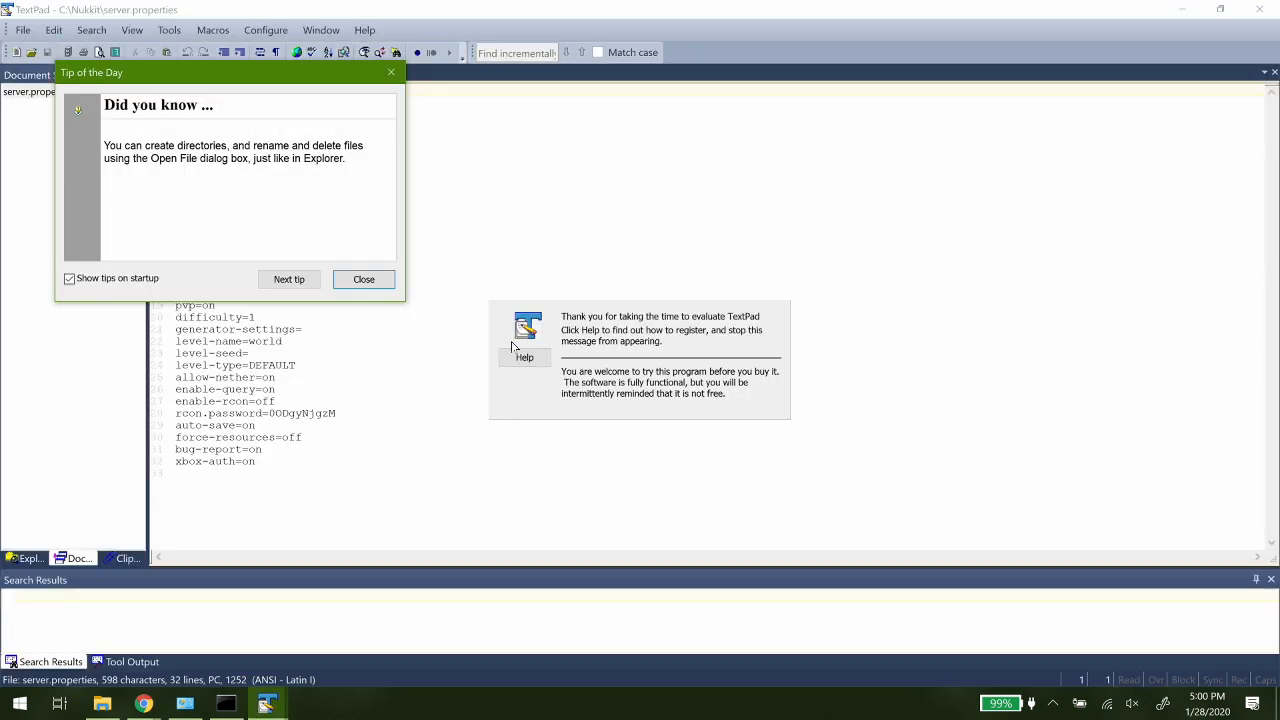
pyautogui.click(366, 280)
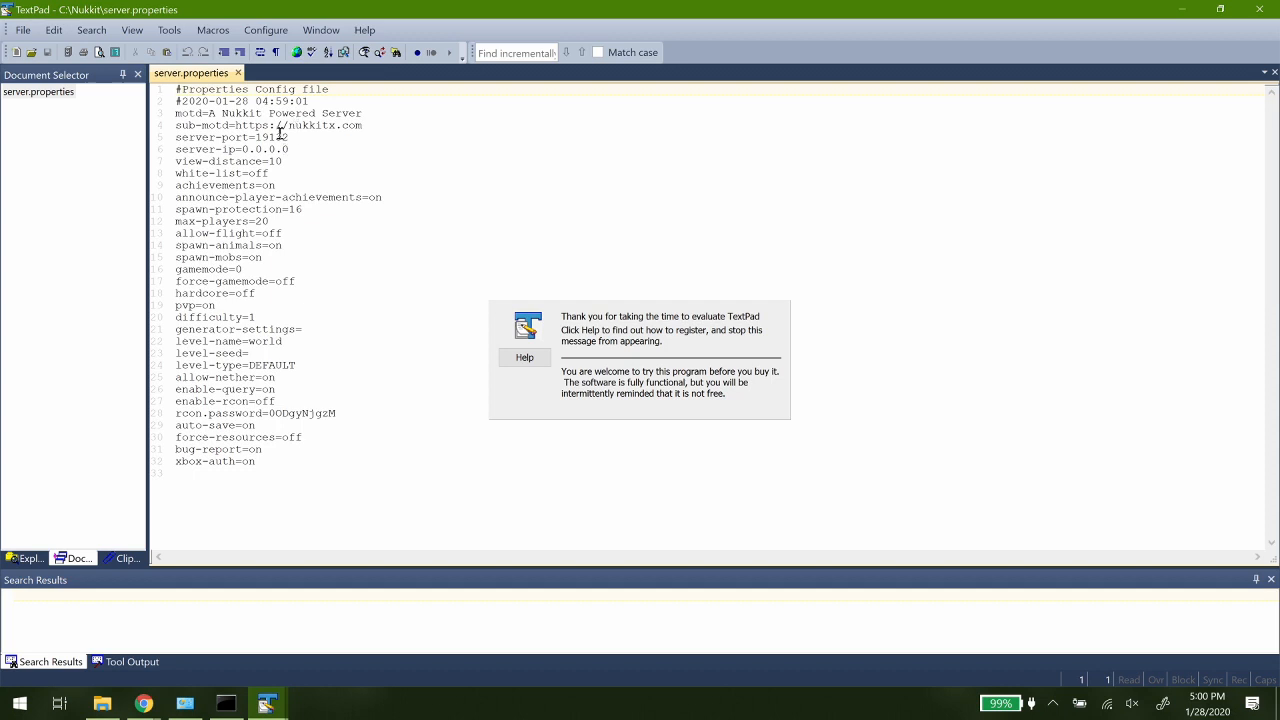
pyautogui.click(363, 280)
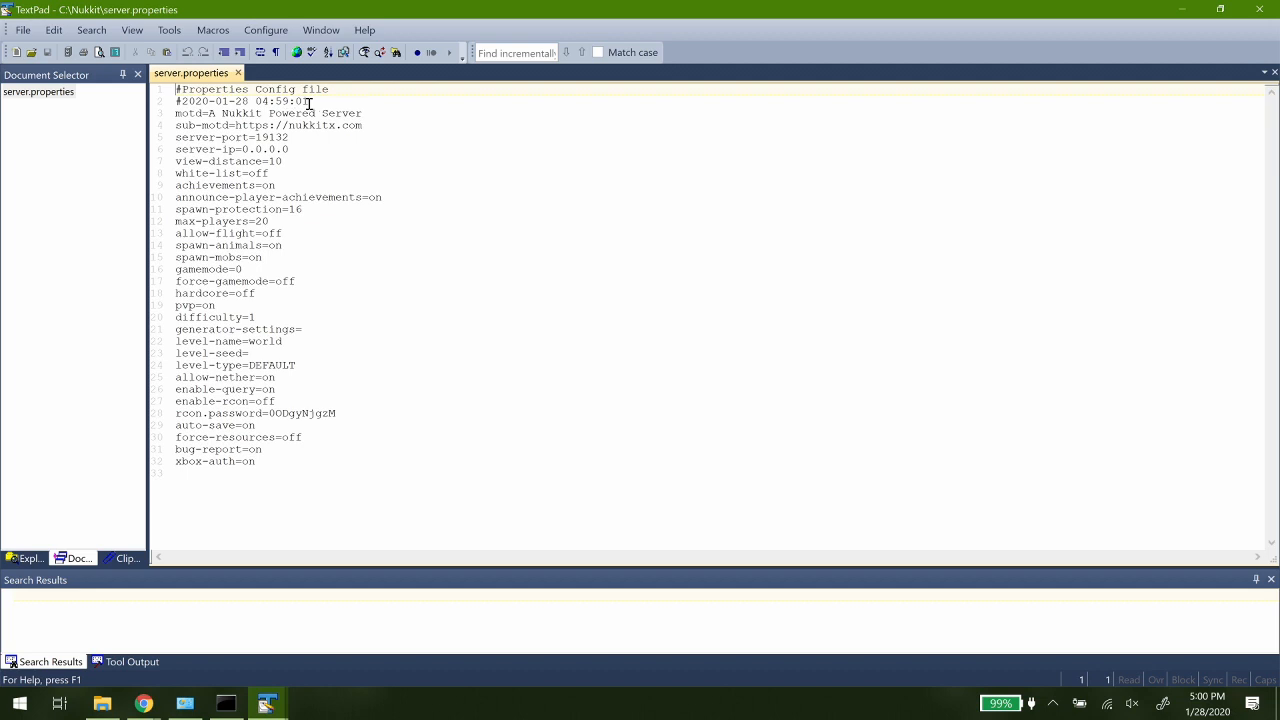
# - Review the server.properties entries for server IP, port, level name, level seed, level type and Xbox authentication
pyautogui.moveTo(310, 101); pyautogui.dragTo(175, 101)
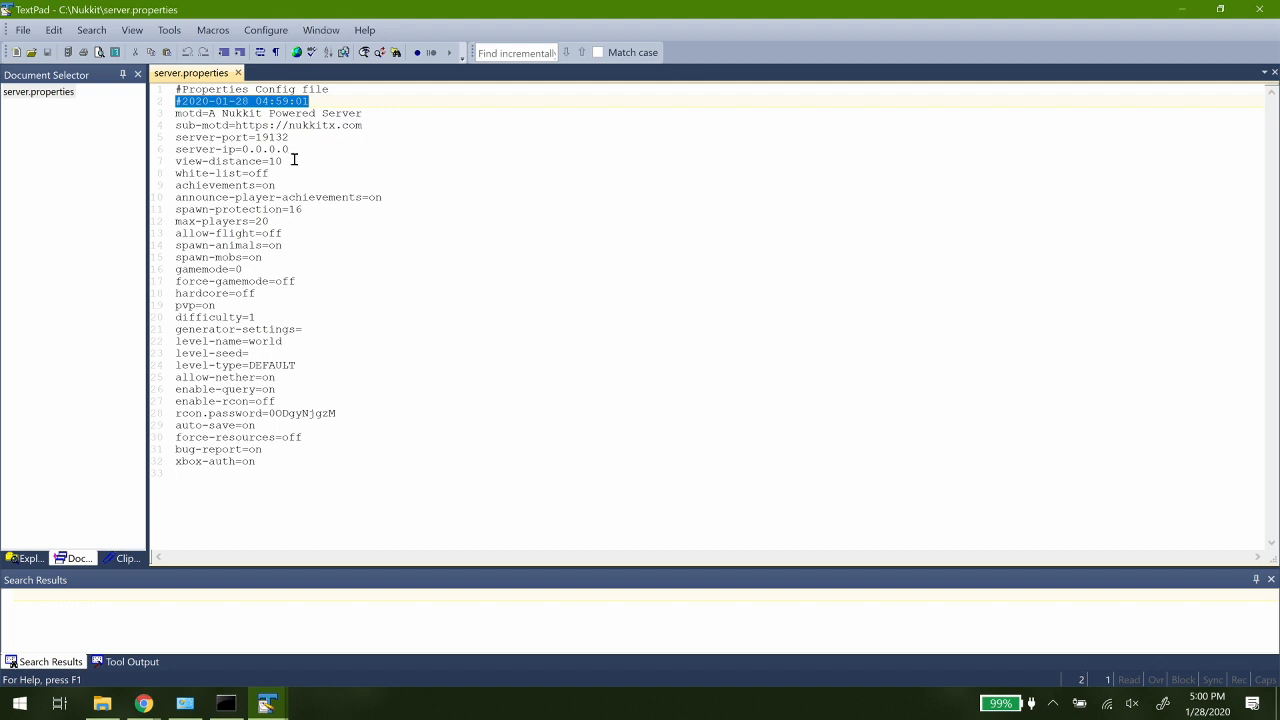
pyautogui.moveTo(291, 150); pyautogui.dragTo(242, 151)
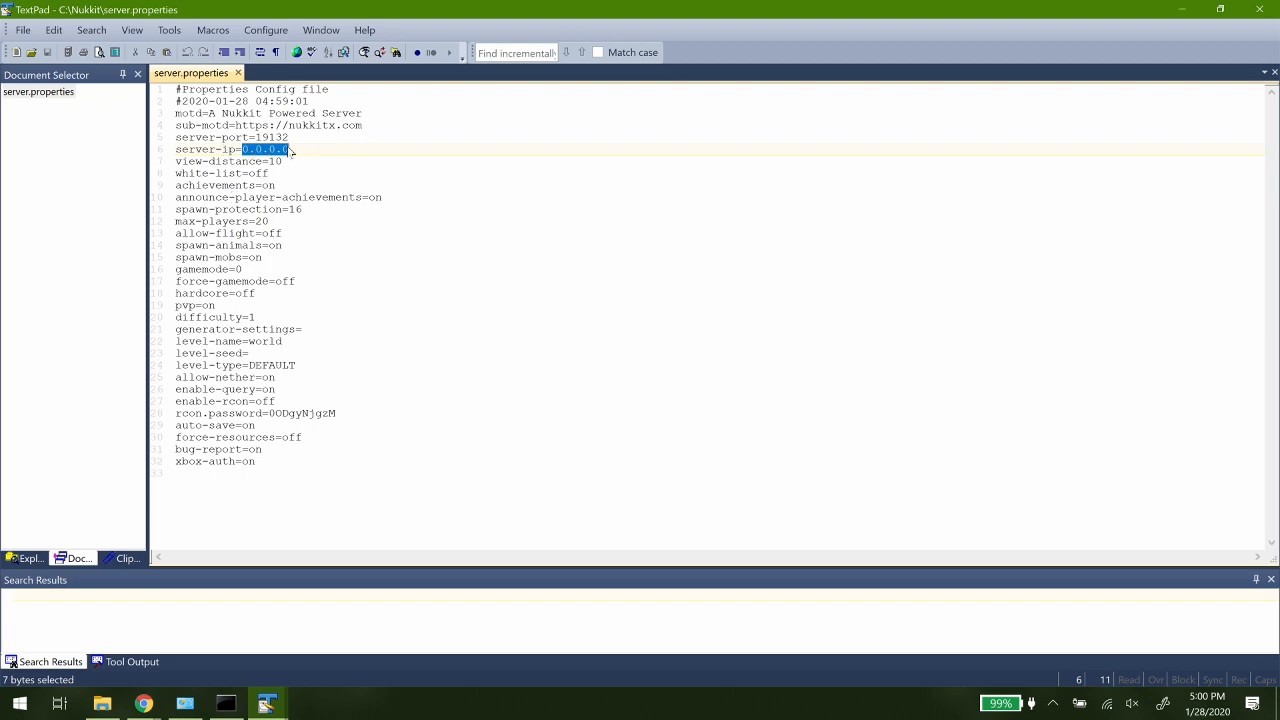
pyautogui.moveTo(292, 135); pyautogui.dragTo(256, 143)
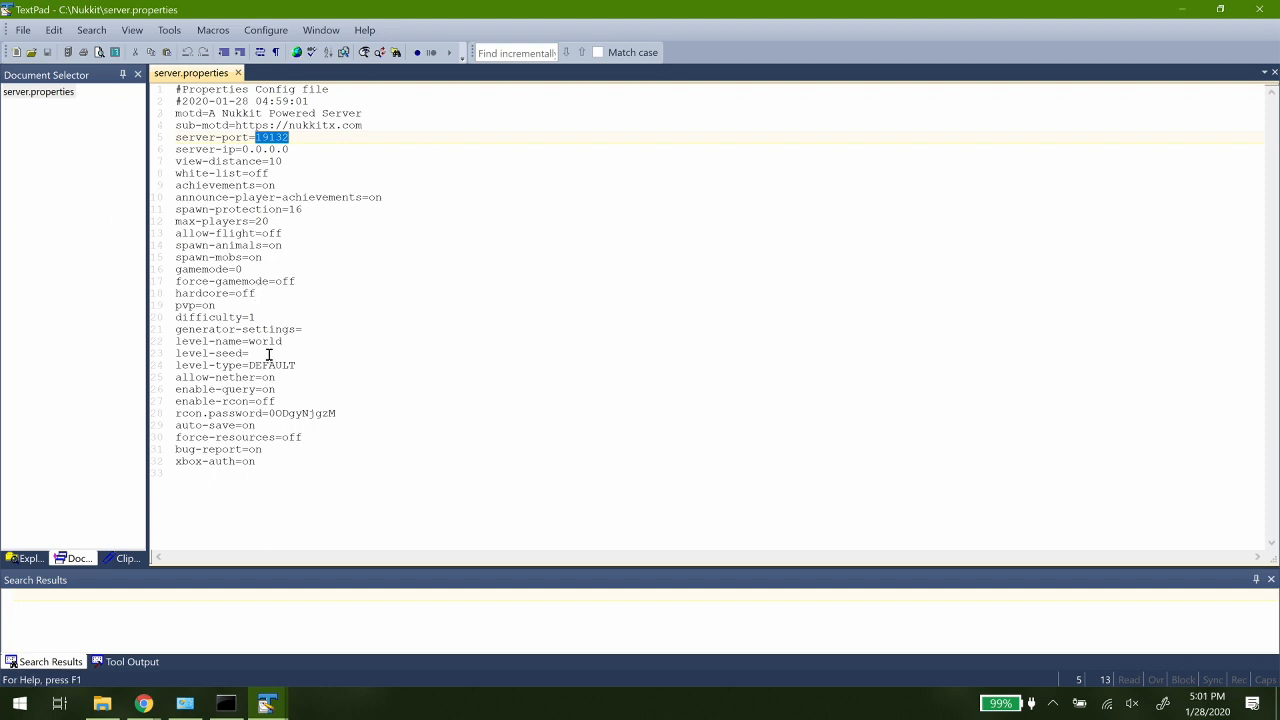
pyautogui.moveTo(284, 341); pyautogui.dragTo(167, 341)
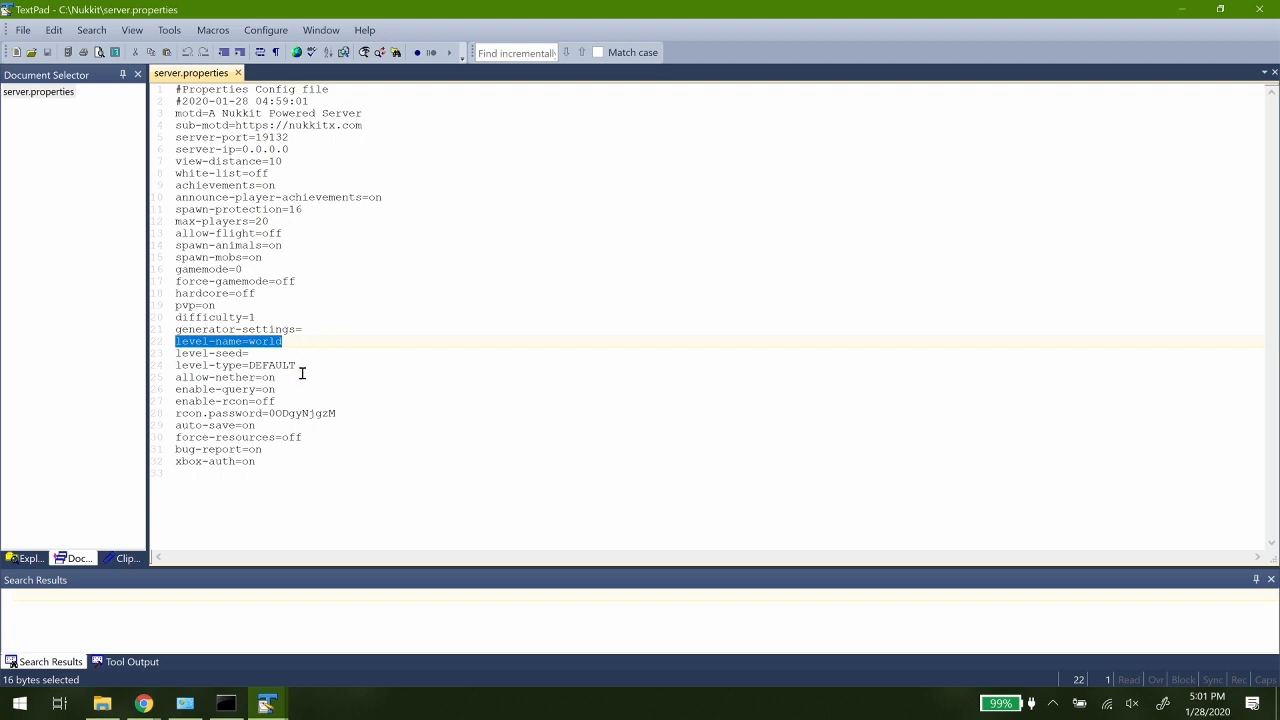
pyautogui.click(269, 357)
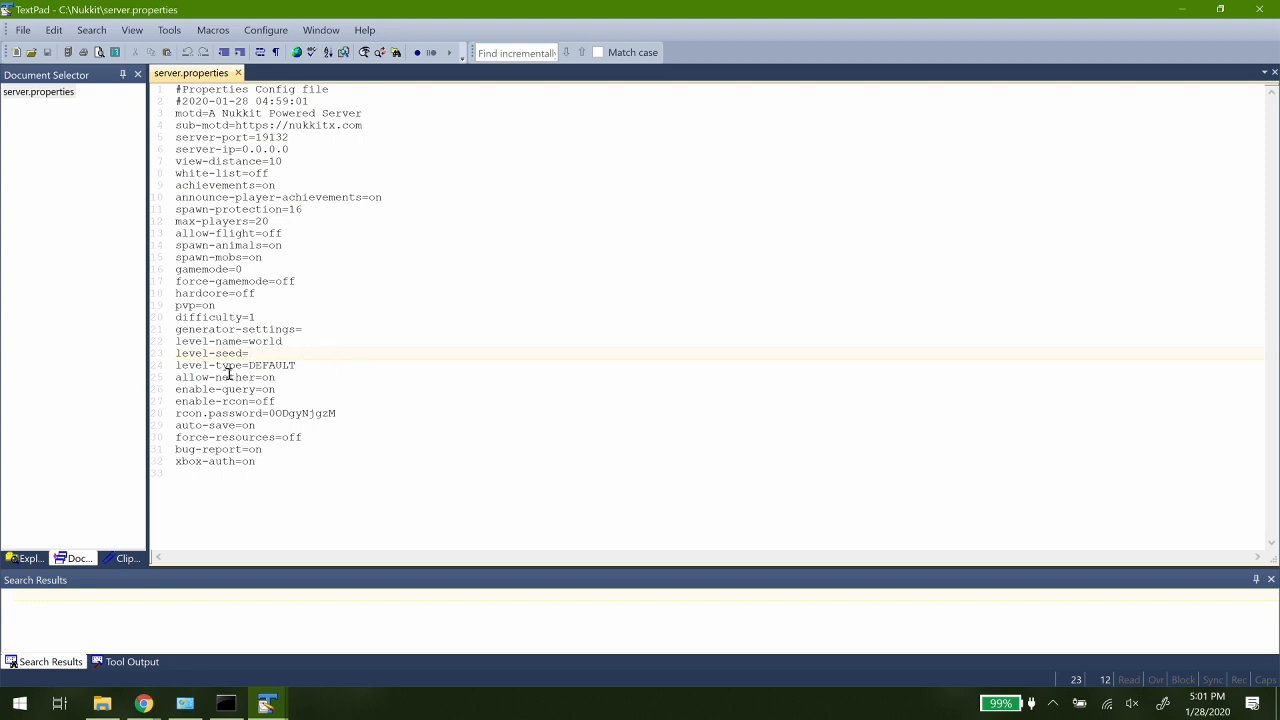
pyautogui.moveTo(249, 365); pyautogui.dragTo(318, 363)
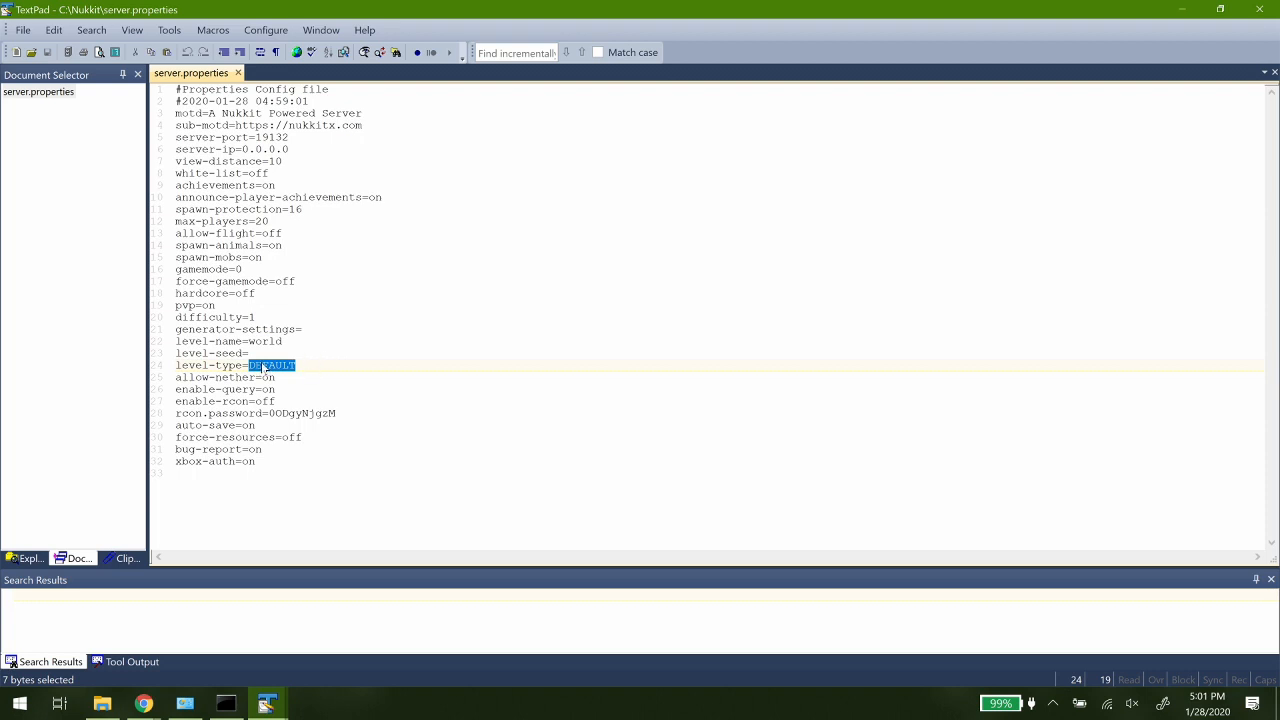
pyautogui.click(262, 354)
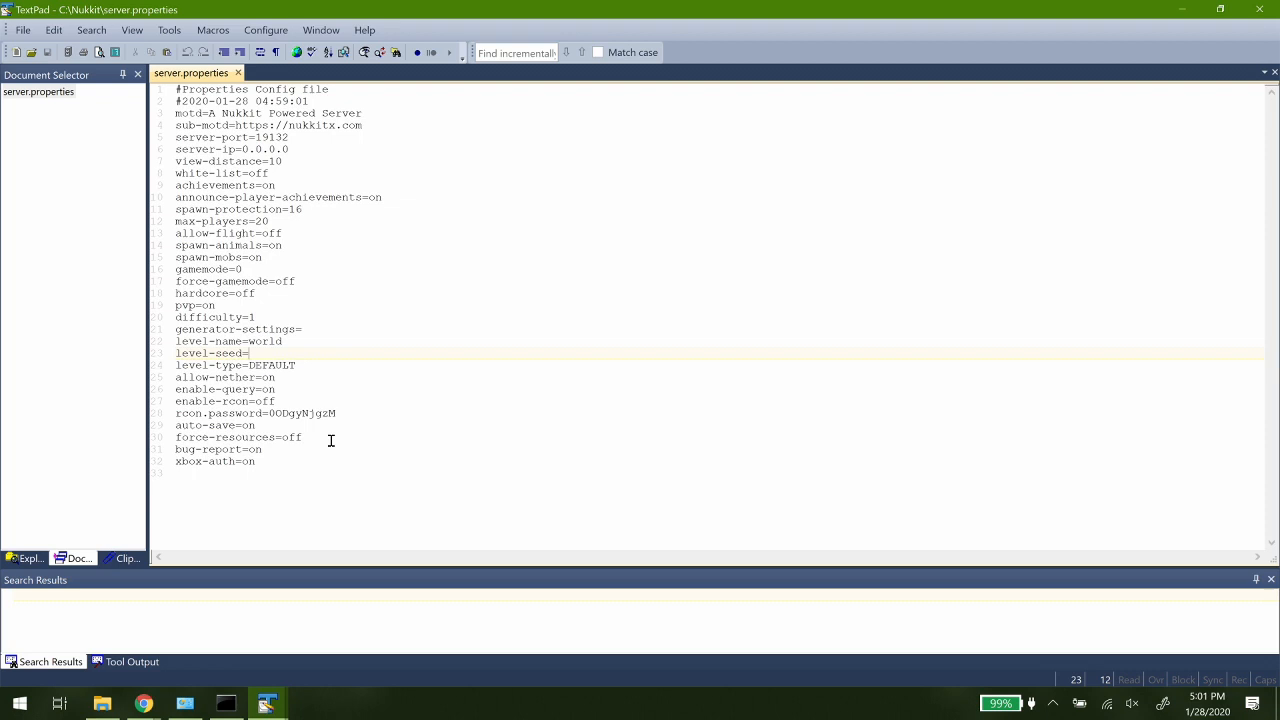
pyautogui.moveTo(266, 457); pyautogui.dragTo(175, 462)
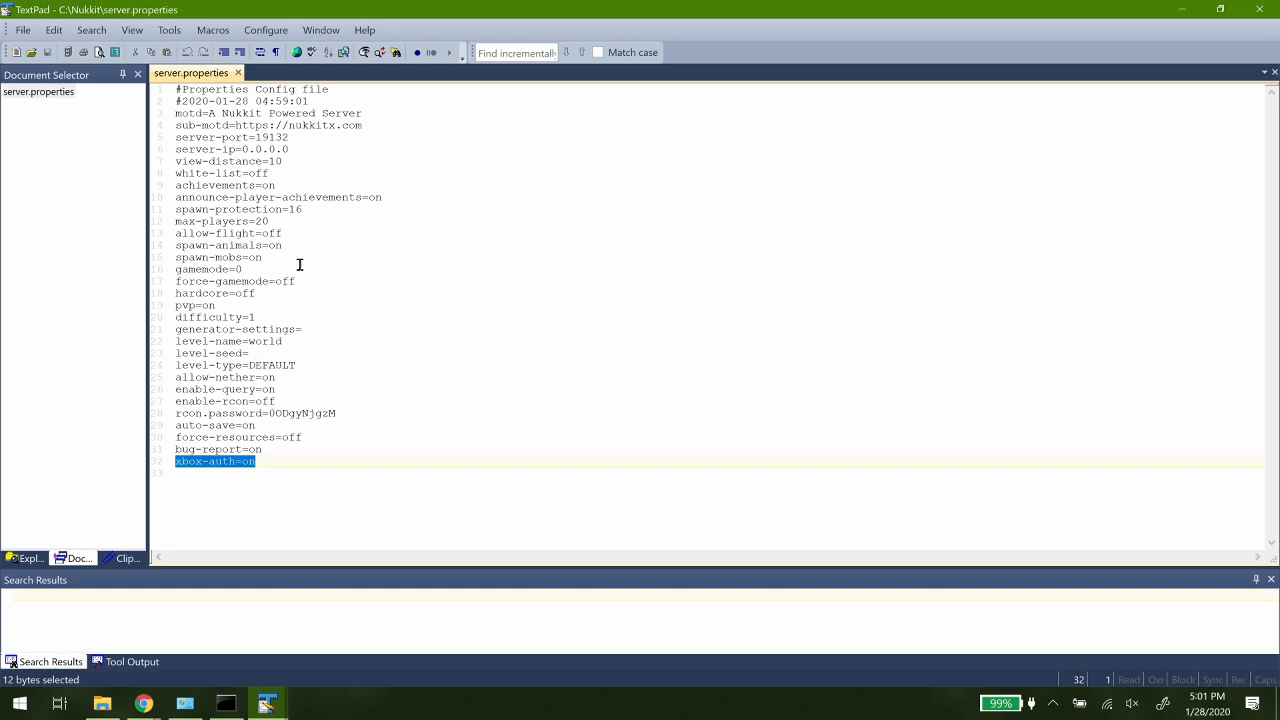
# - Close server.properties, open nukkit.yml in TextPad instead and maximize the editor window
pyautogui.click(238, 73)
pyautogui.moveTo(226, 6); pyautogui.dragTo(636, 113)
pyautogui.moveTo(229, 358); pyautogui.dragTo(751, 323)
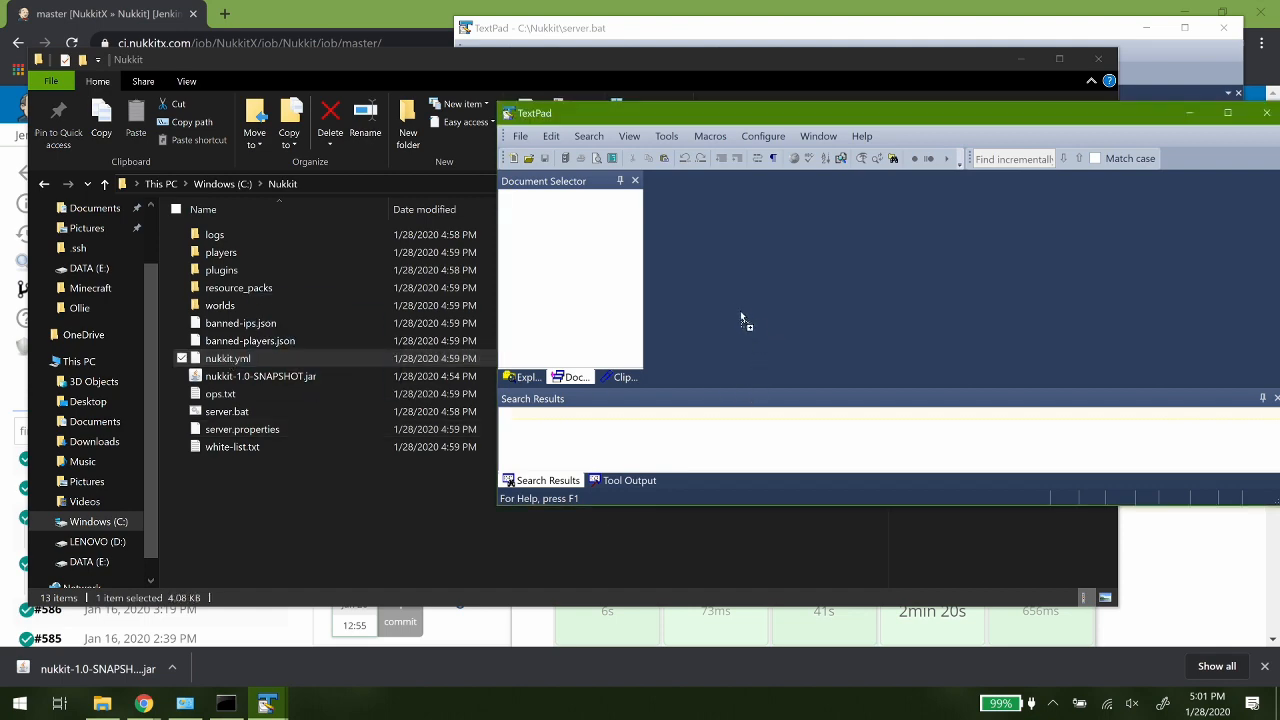
pyautogui.doubleClick(743, 118)
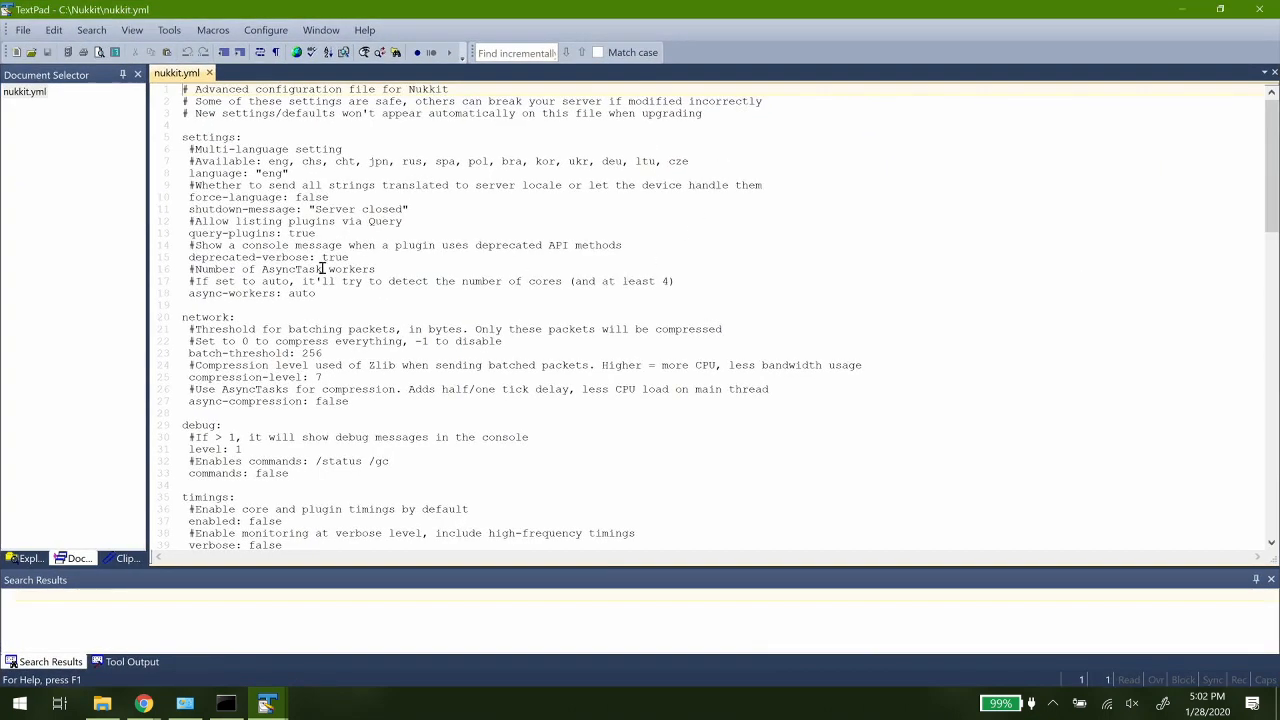
# - Check the language and shutdown message settings in nukkit.yml and set the debug level to 2
pyautogui.moveTo(290, 173); pyautogui.dragTo(174, 172)
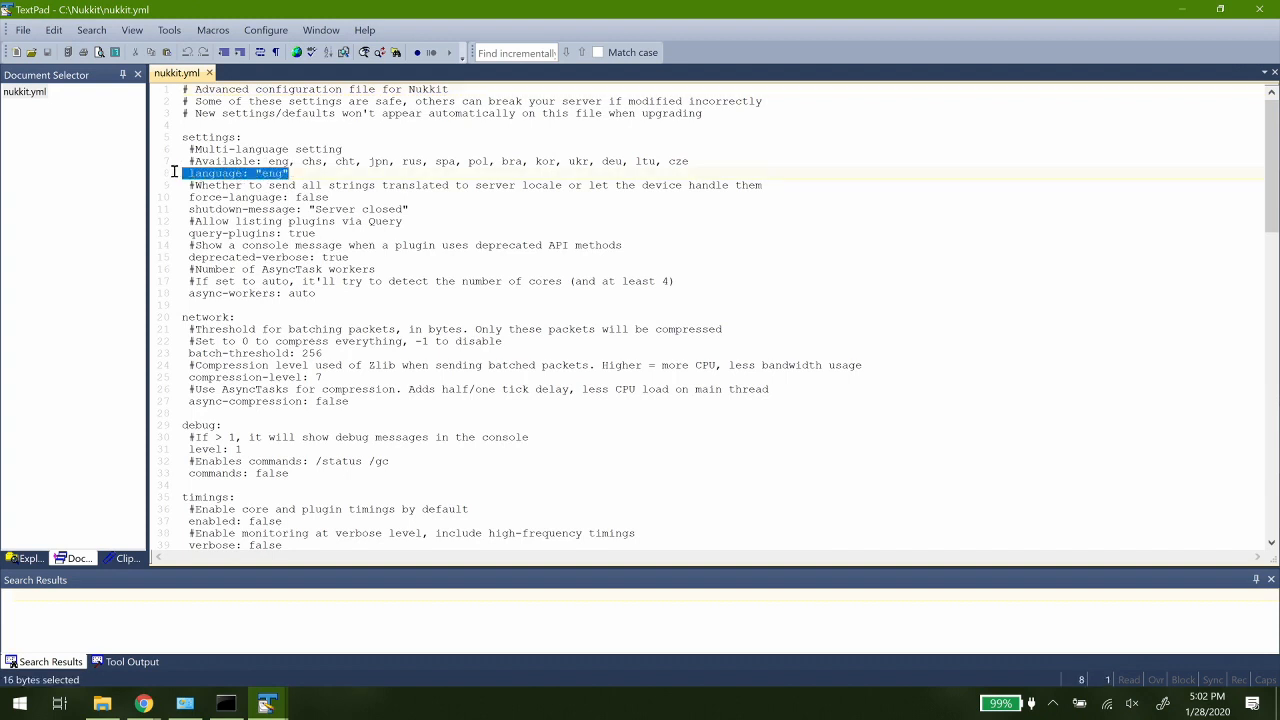
pyautogui.click(314, 208)
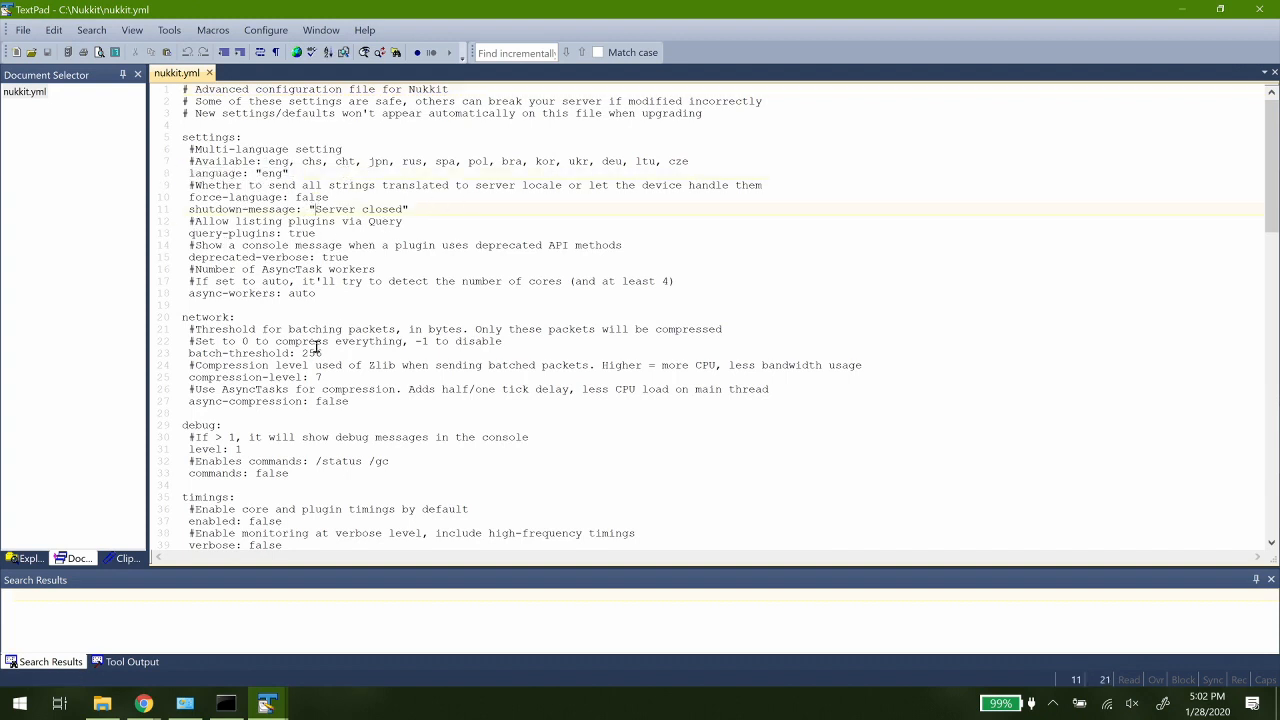
pyautogui.scroll(-3, 508, 228)
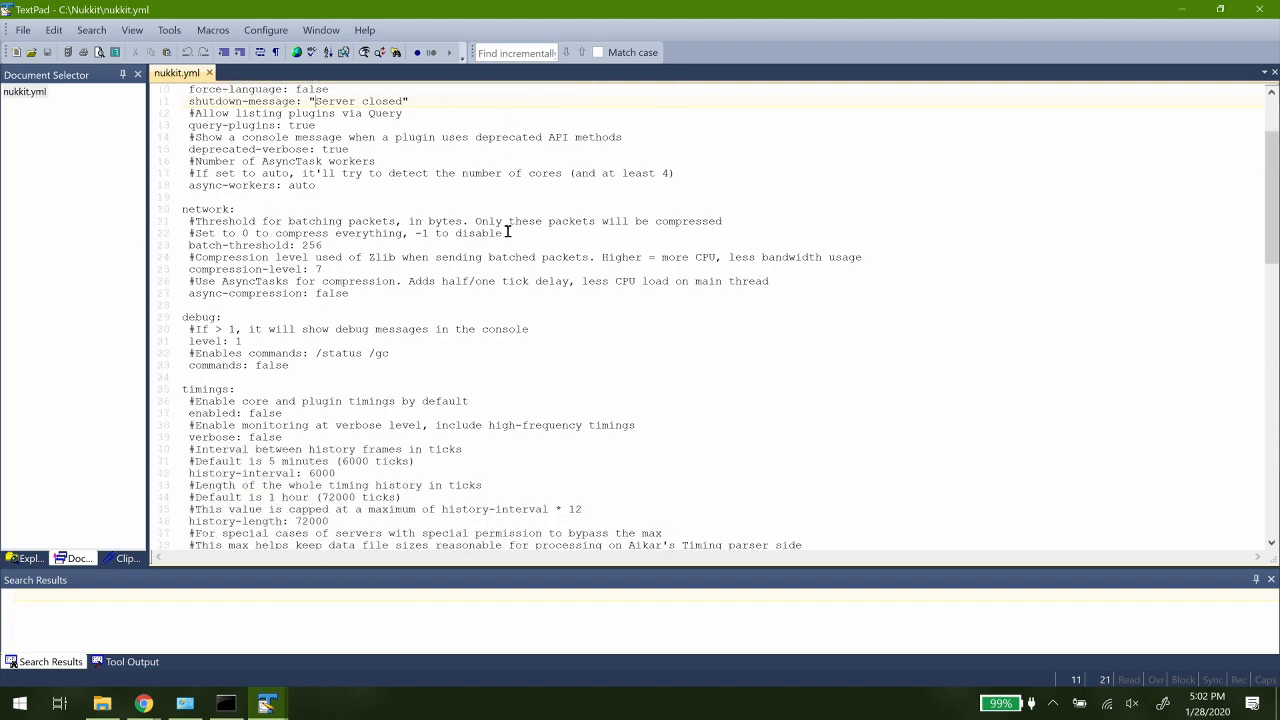
pyautogui.doubleClick(237, 341)
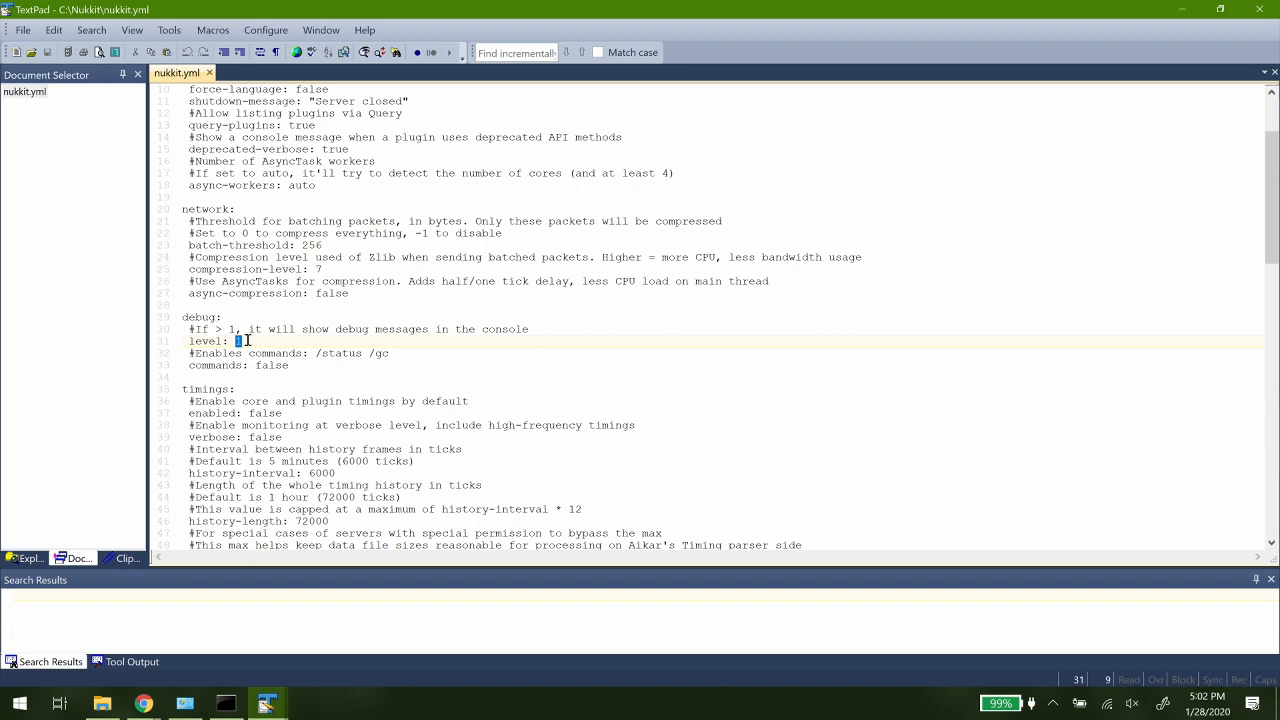
pyautogui.write('2')
# - Examine the timings, level-settings and chunk sections of nukkit.yml
pyautogui.scroll(-2, 260, 303)
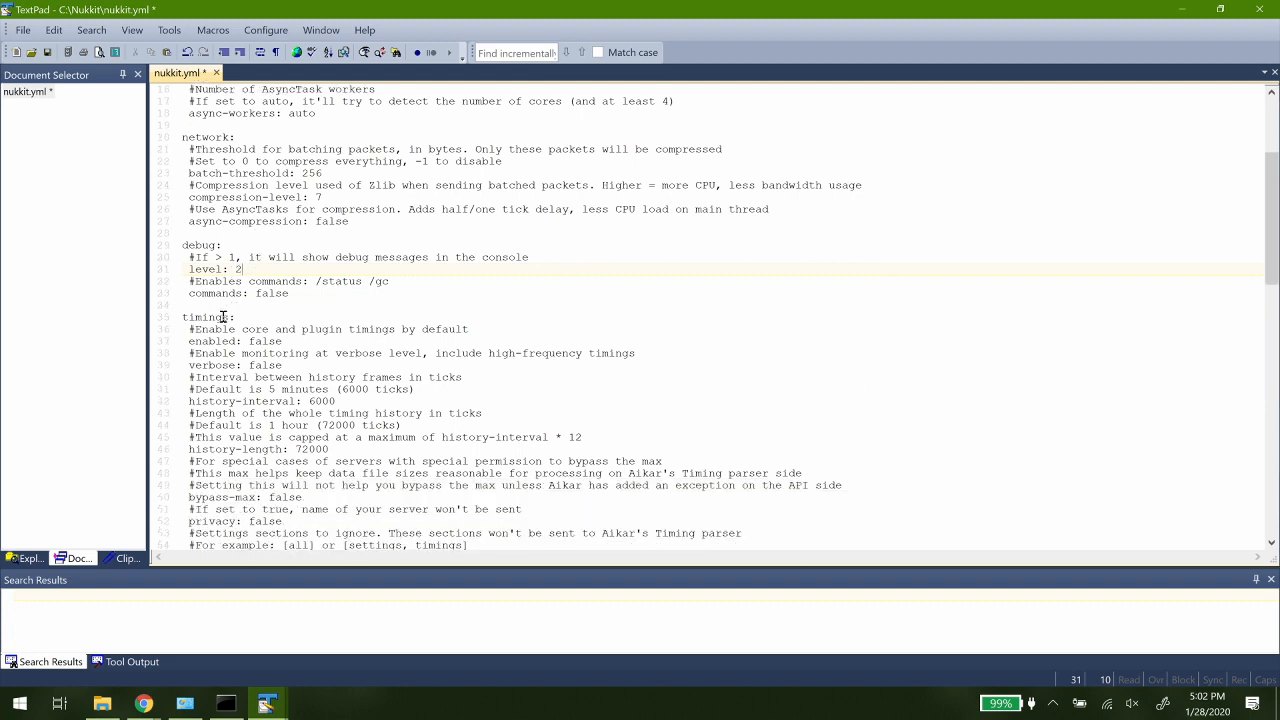
pyautogui.scroll(-3, 222, 317)
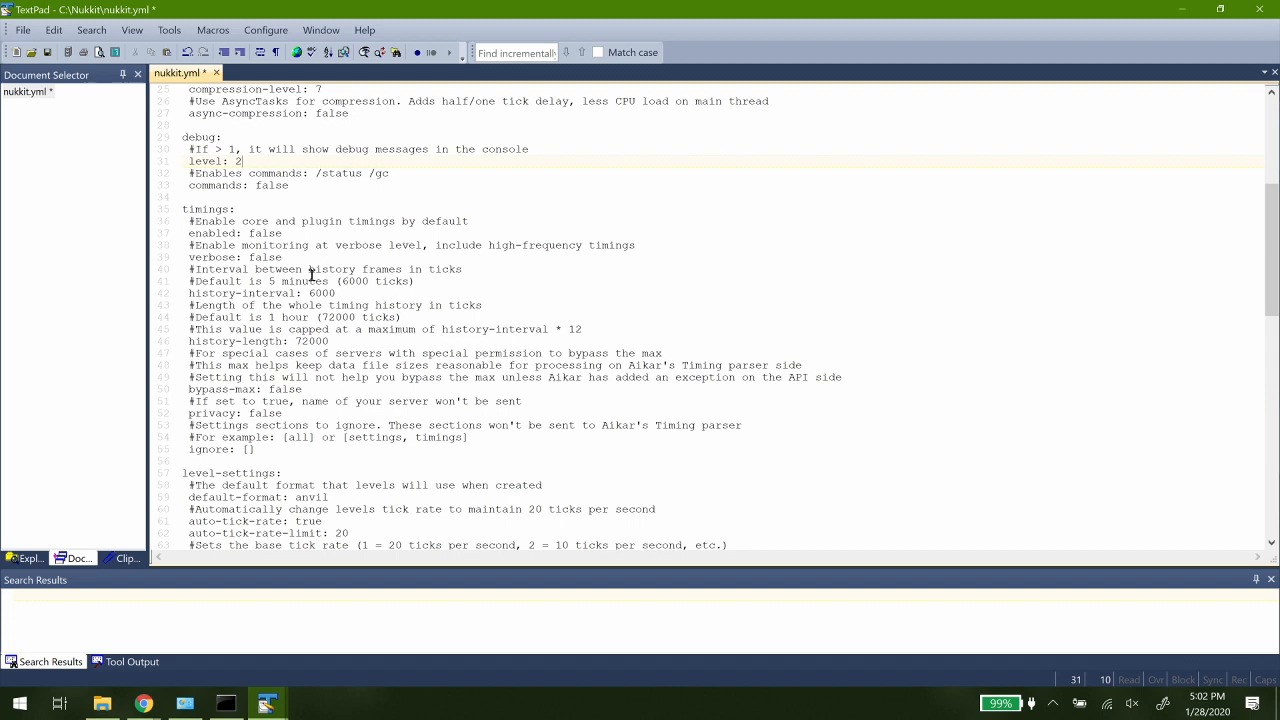
pyautogui.scroll(-2, 311, 274)
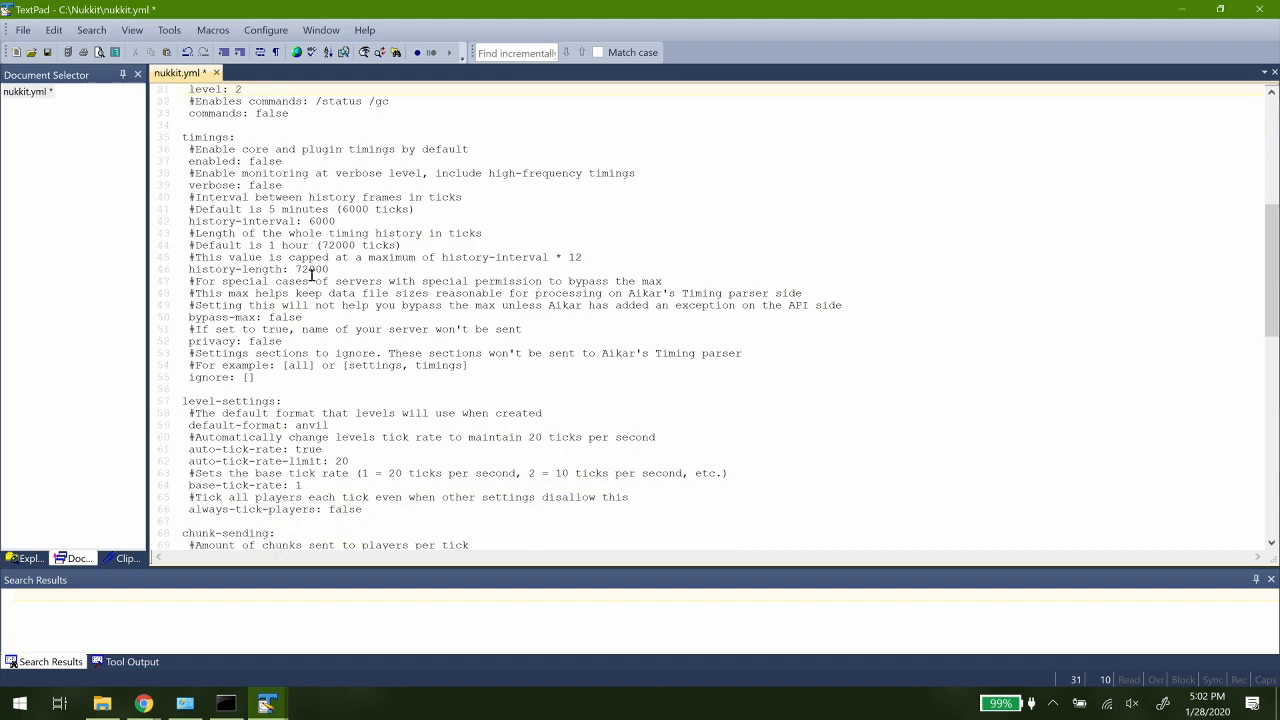
pyautogui.scroll(-3, 311, 274)
pyautogui.moveTo(209, 284); pyautogui.dragTo(512, 411)
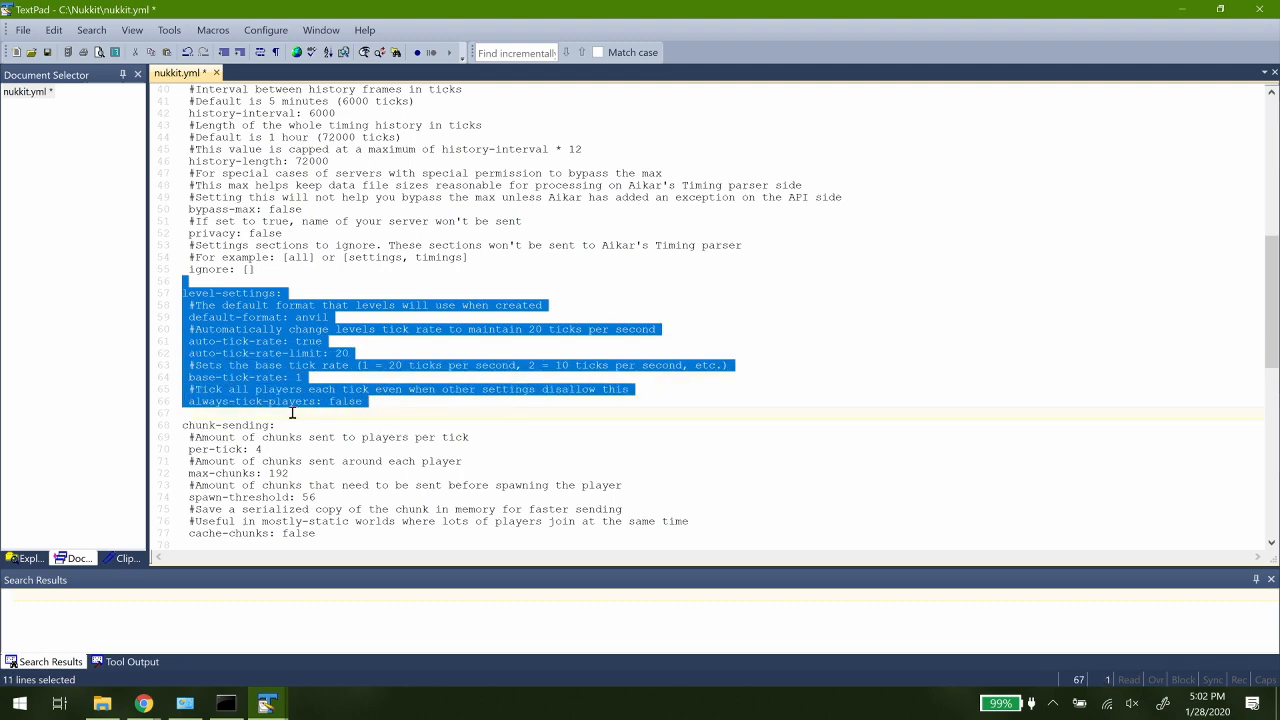
pyautogui.click(242, 341)
pyautogui.scroll(-2, 310, 405)
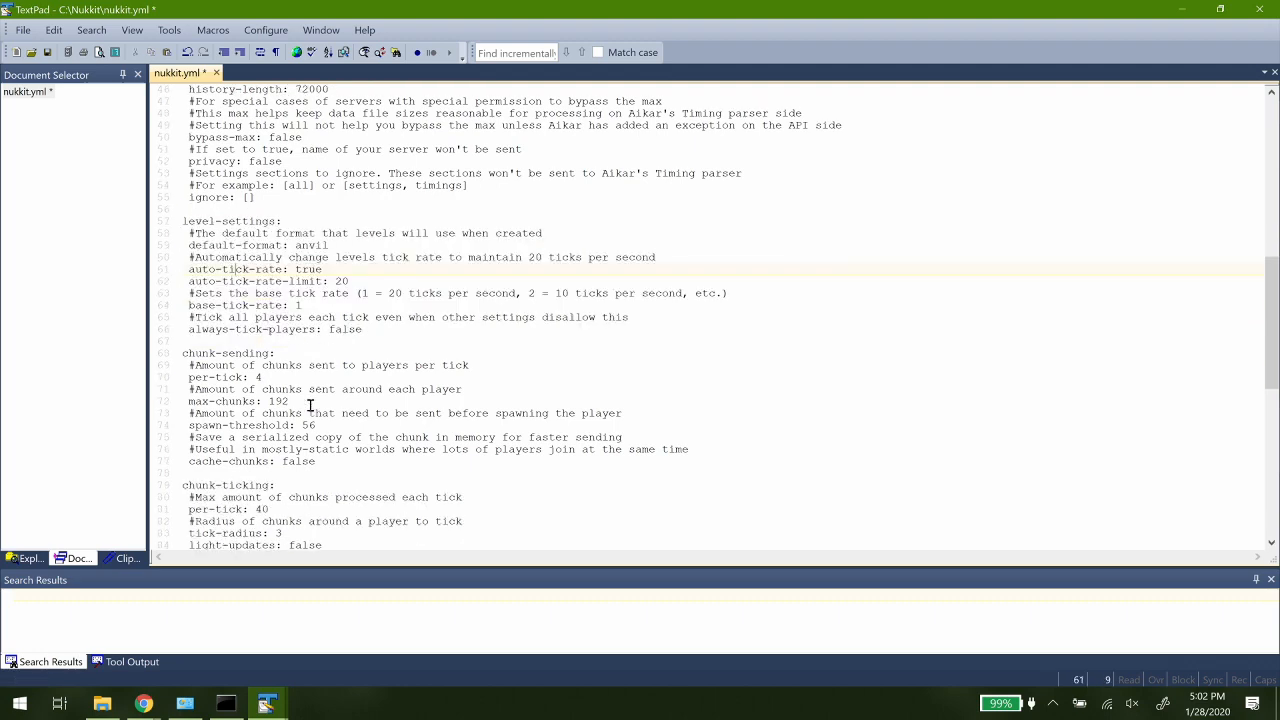
pyautogui.scroll(-11, 310, 405)
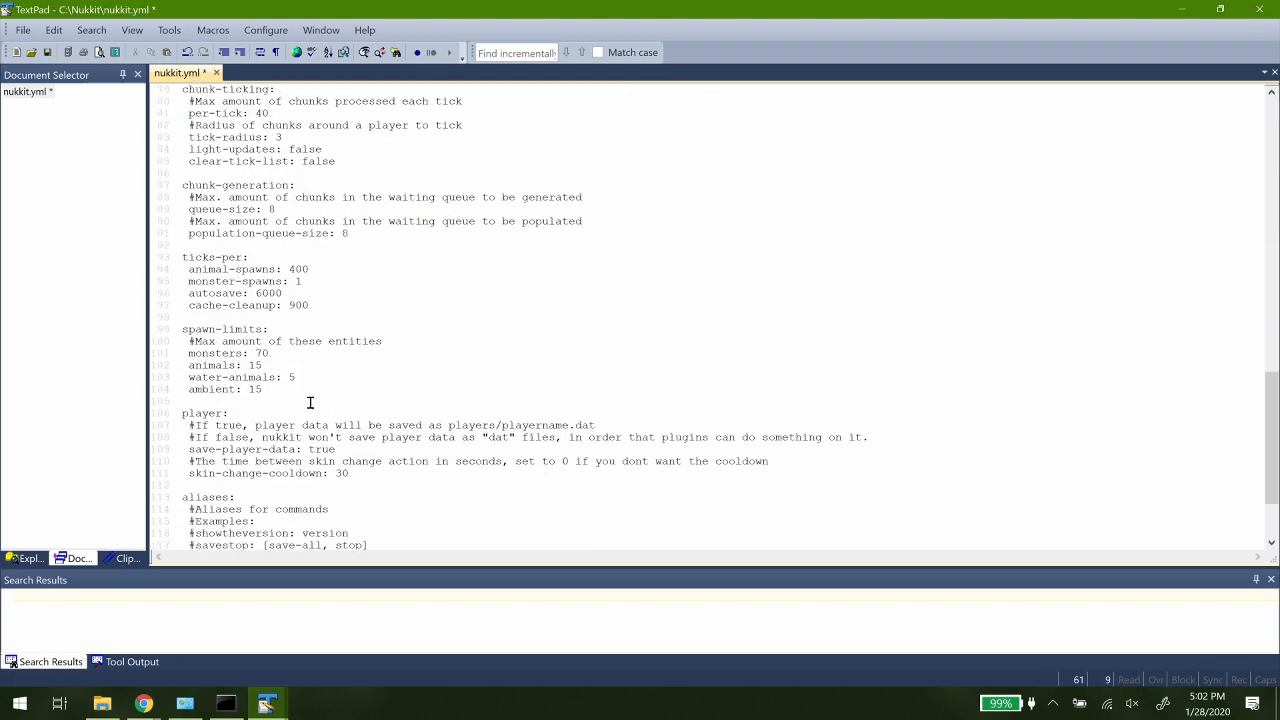
# - Examine the spawn-limits, player, aliases and worlds sections towards the end of nukkit.yml
pyautogui.scroll(-2, 314, 407)
pyautogui.moveTo(318, 321); pyautogui.dragTo(89, 262)
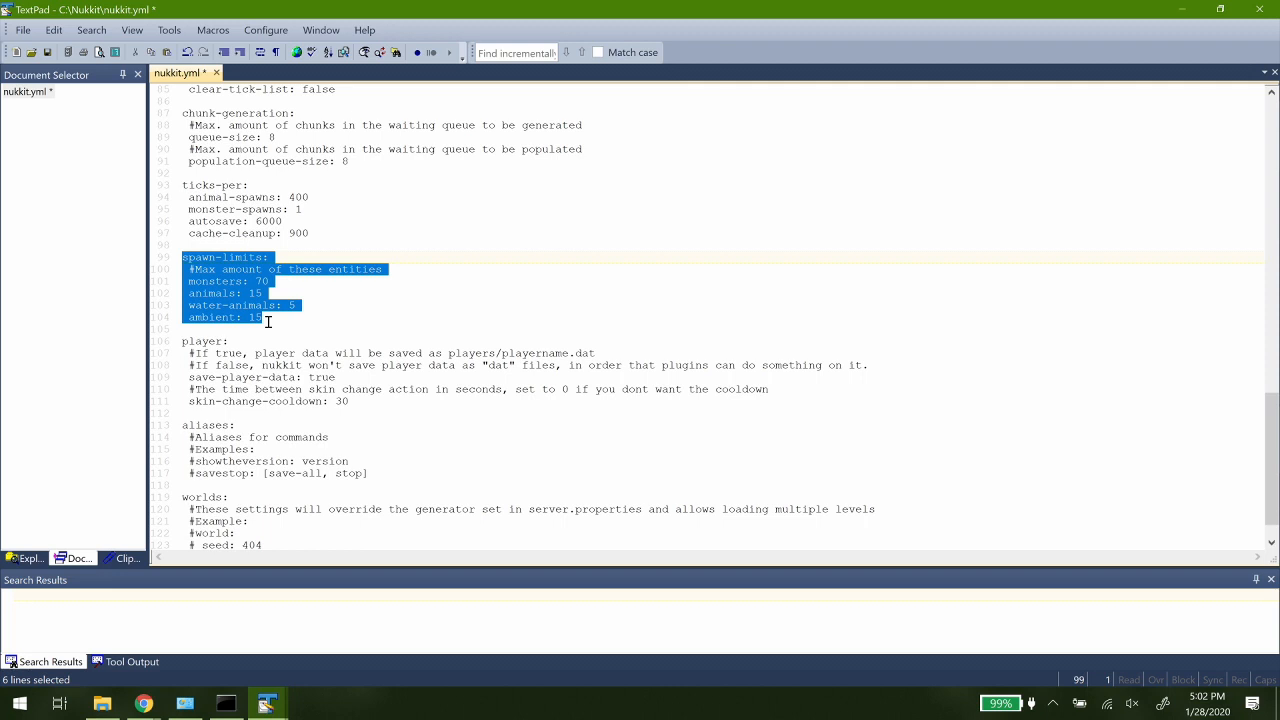
pyautogui.click(243, 296)
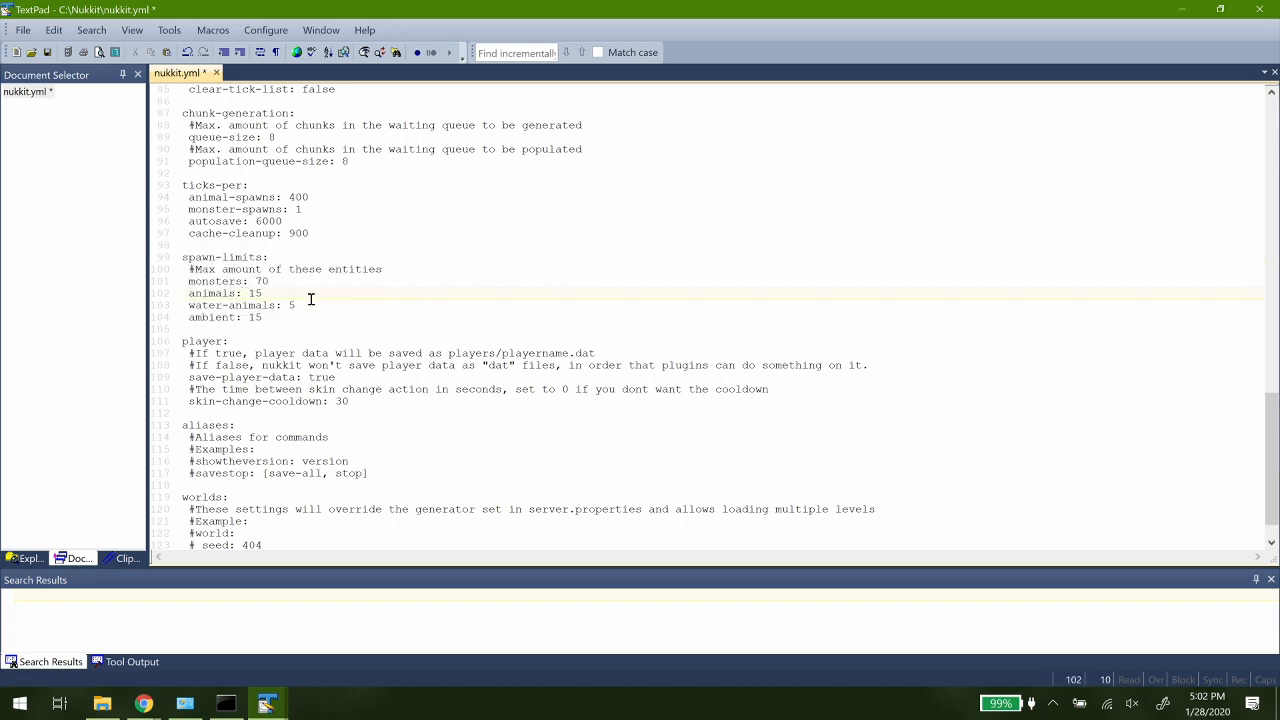
pyautogui.scroll(-3, 318, 298)
pyautogui.click(292, 366)
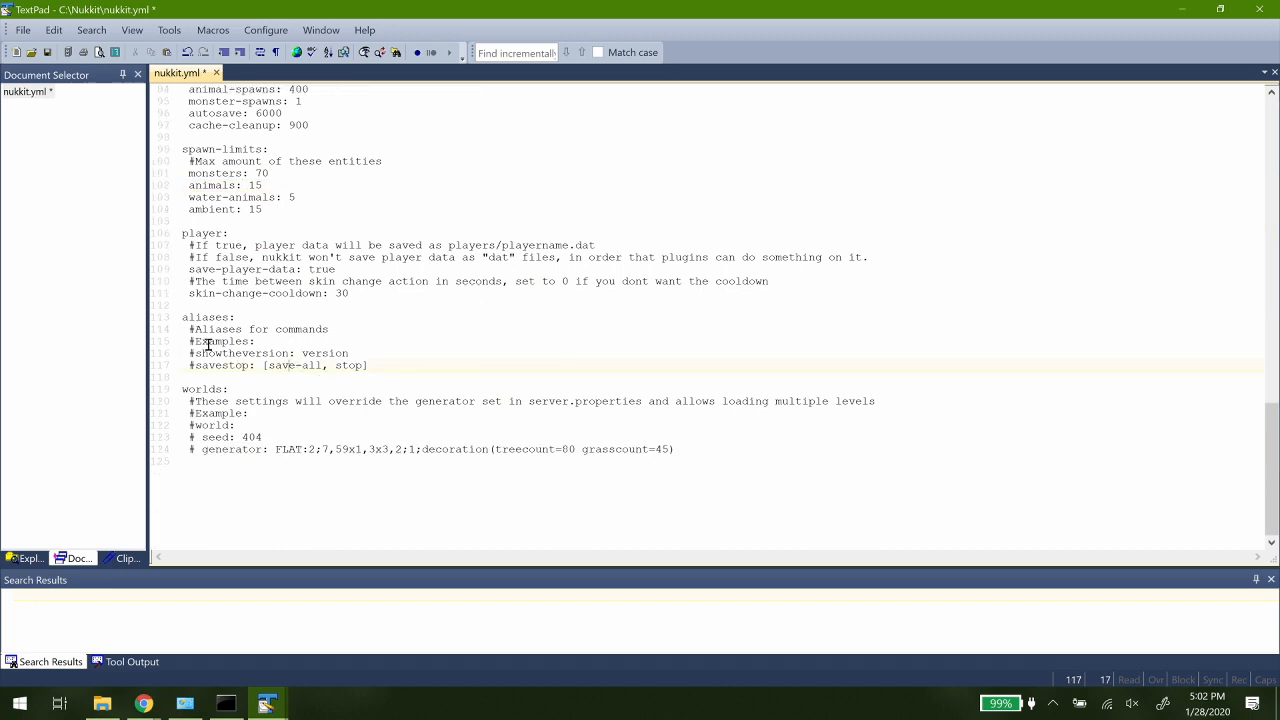
pyautogui.click(395, 365)
pyautogui.scroll(20, 287, 307)
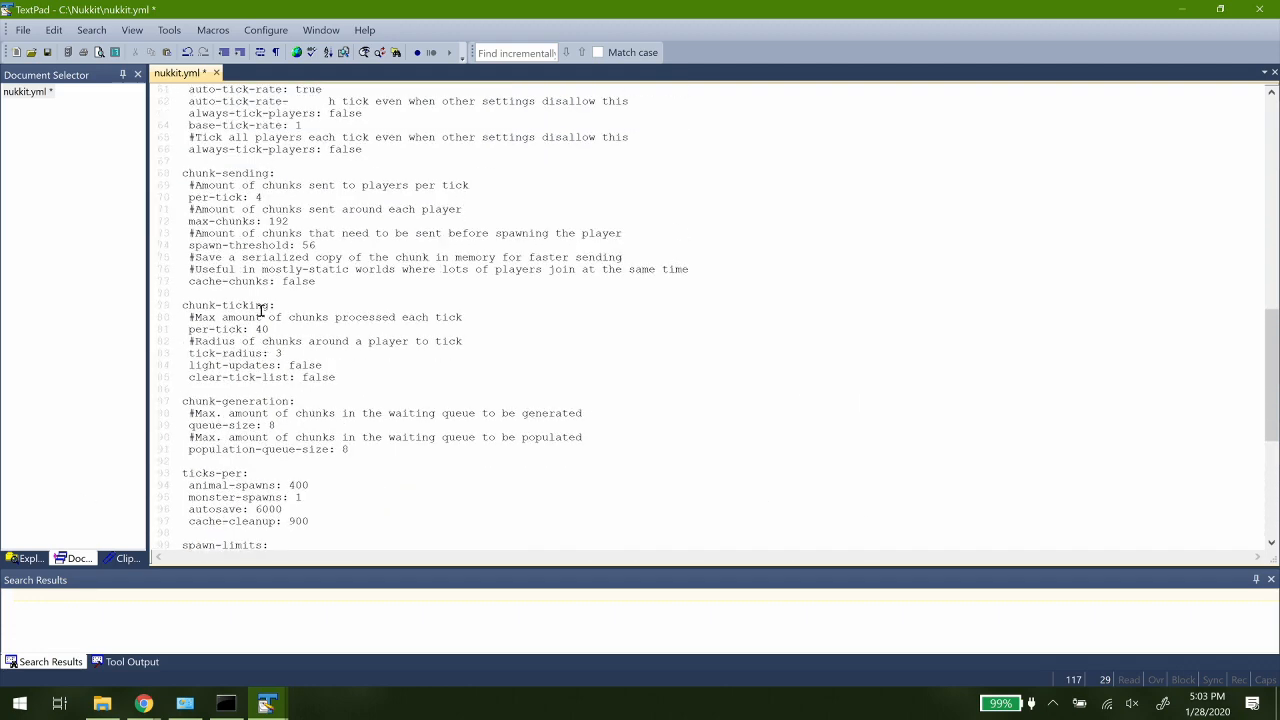
# - Save nukkit.yml, close TextPad and clear the file selection in the Nukkit folder
pyautogui.click(46, 53)
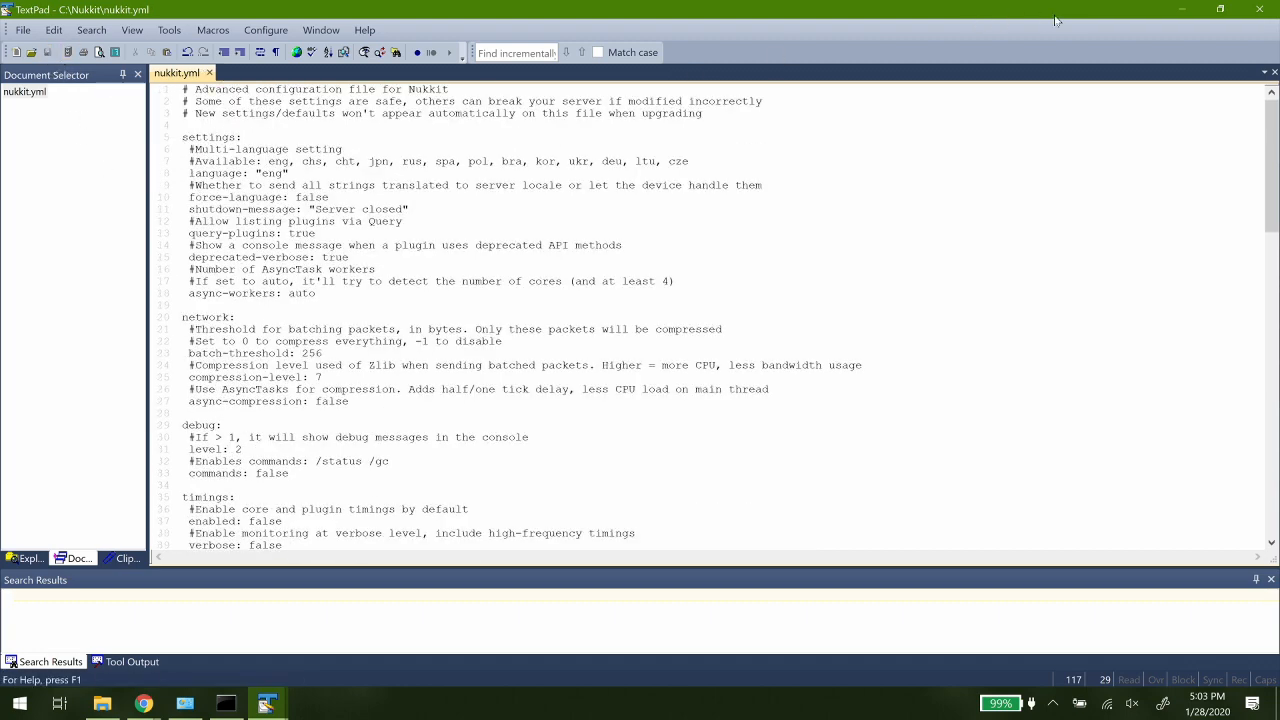
pyautogui.click(1259, 9)
pyautogui.click(276, 512)
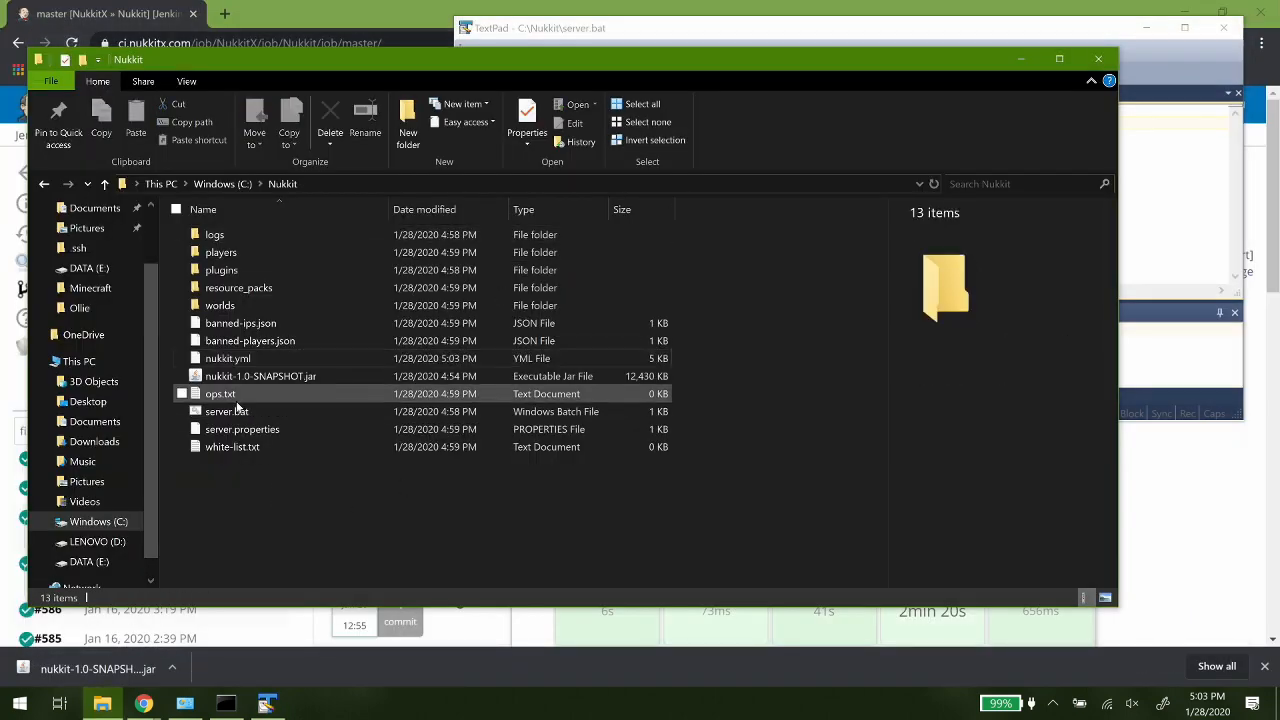
# - Start the Nukkit server from server.bat and launch Minecraft
pyautogui.doubleClick(227, 411)
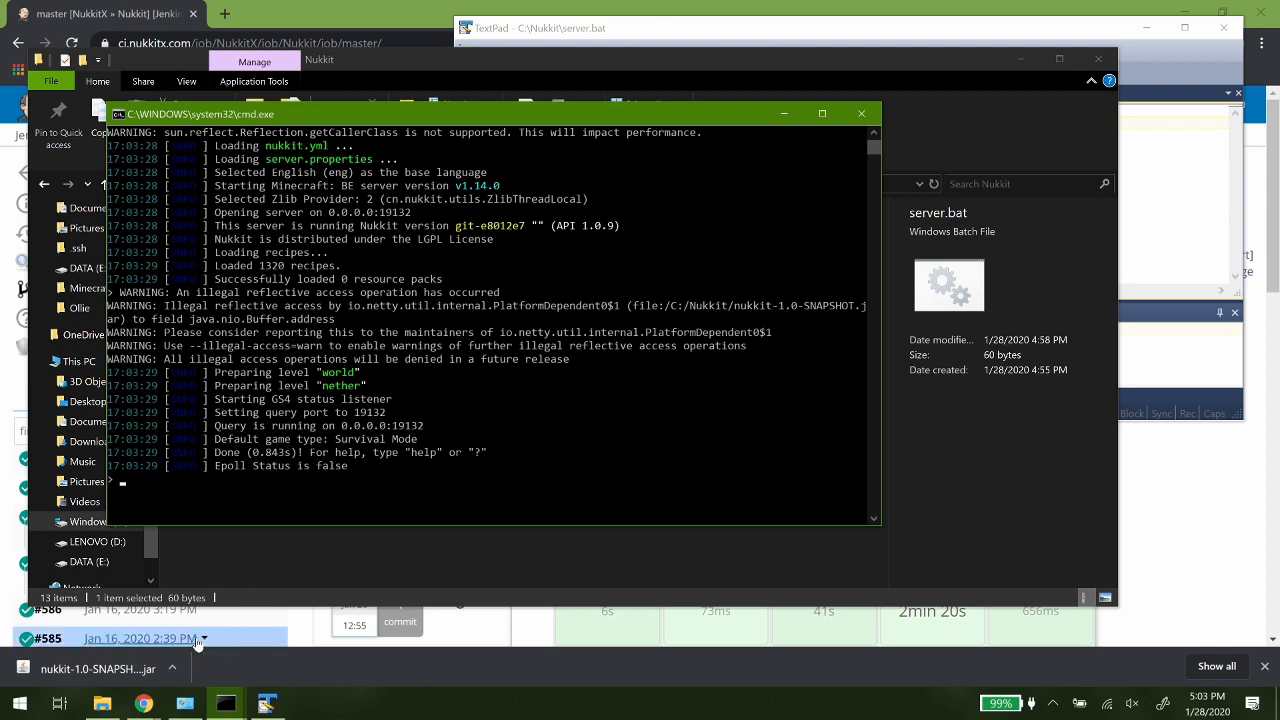
pyautogui.click(20, 703)
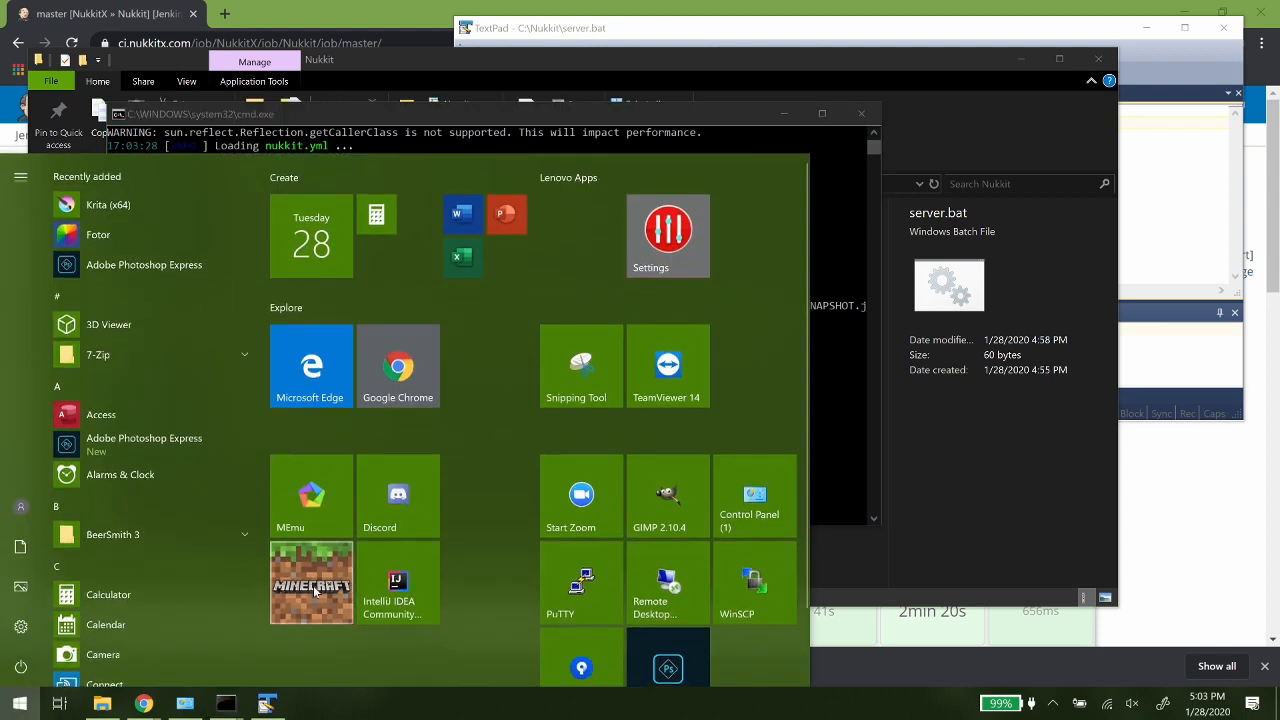
pyautogui.click(340, 560)
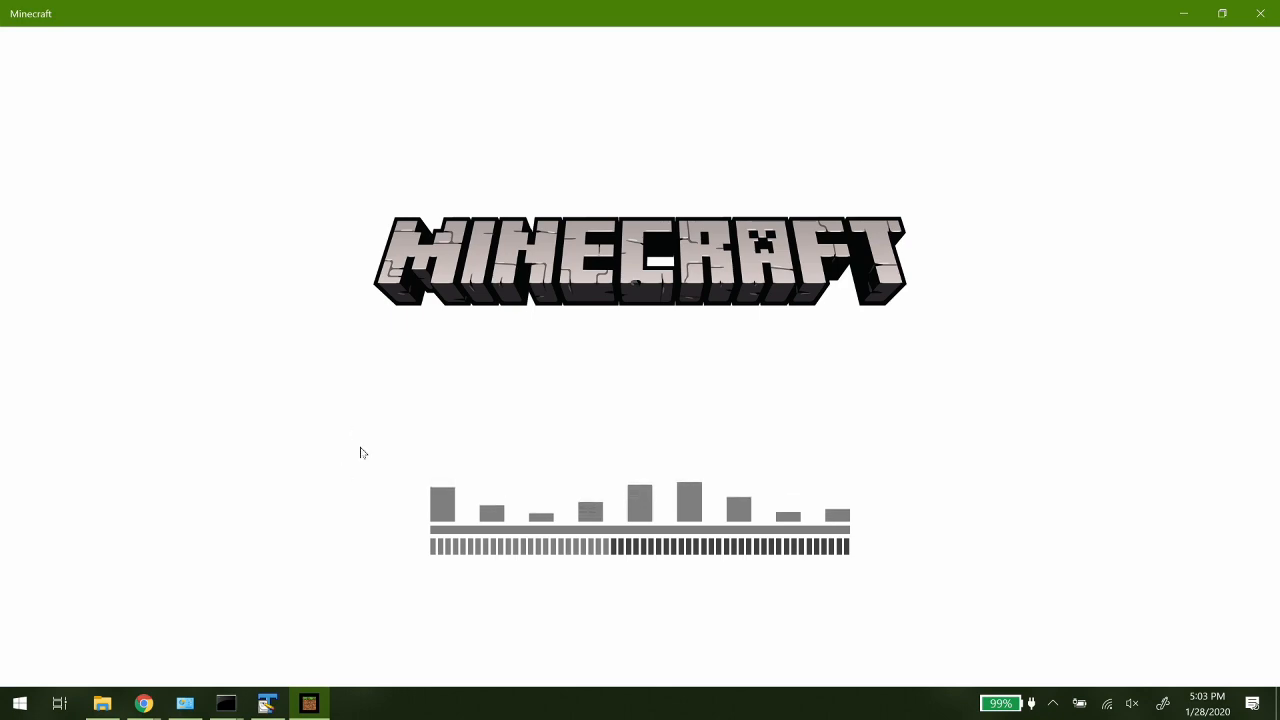
pyautogui.click(645, 374)
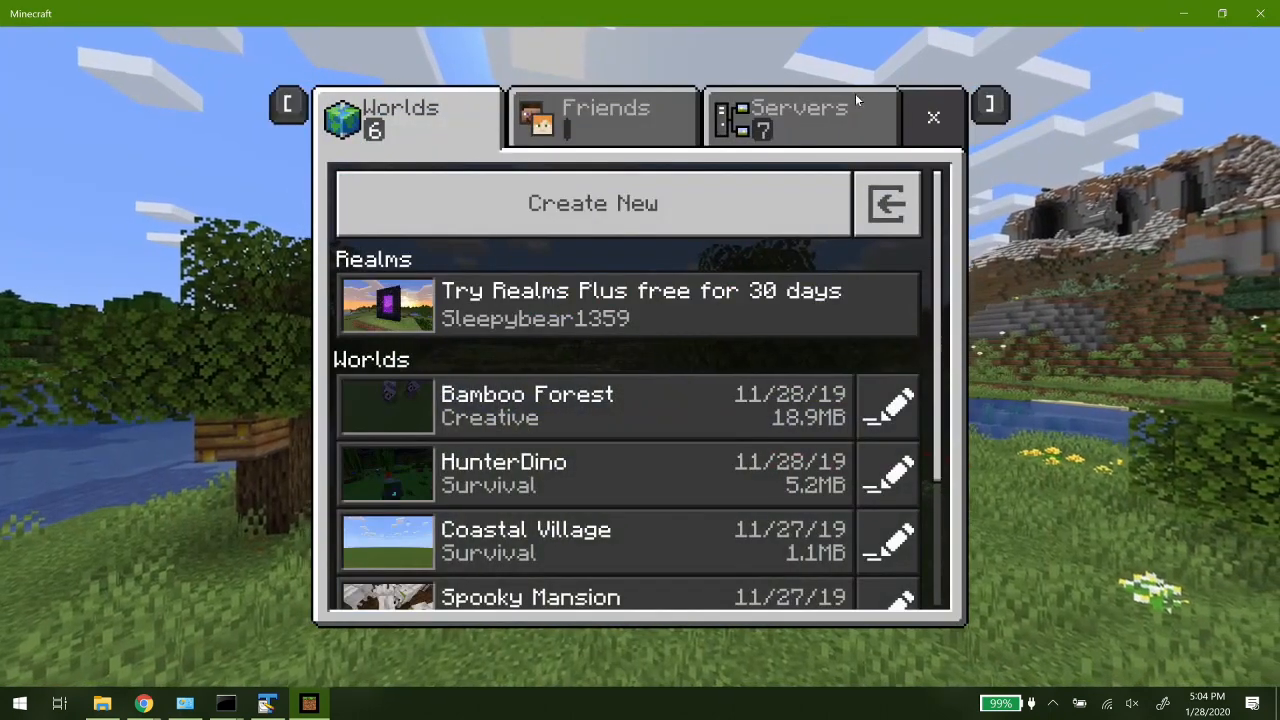
pyautogui.click(833, 117)
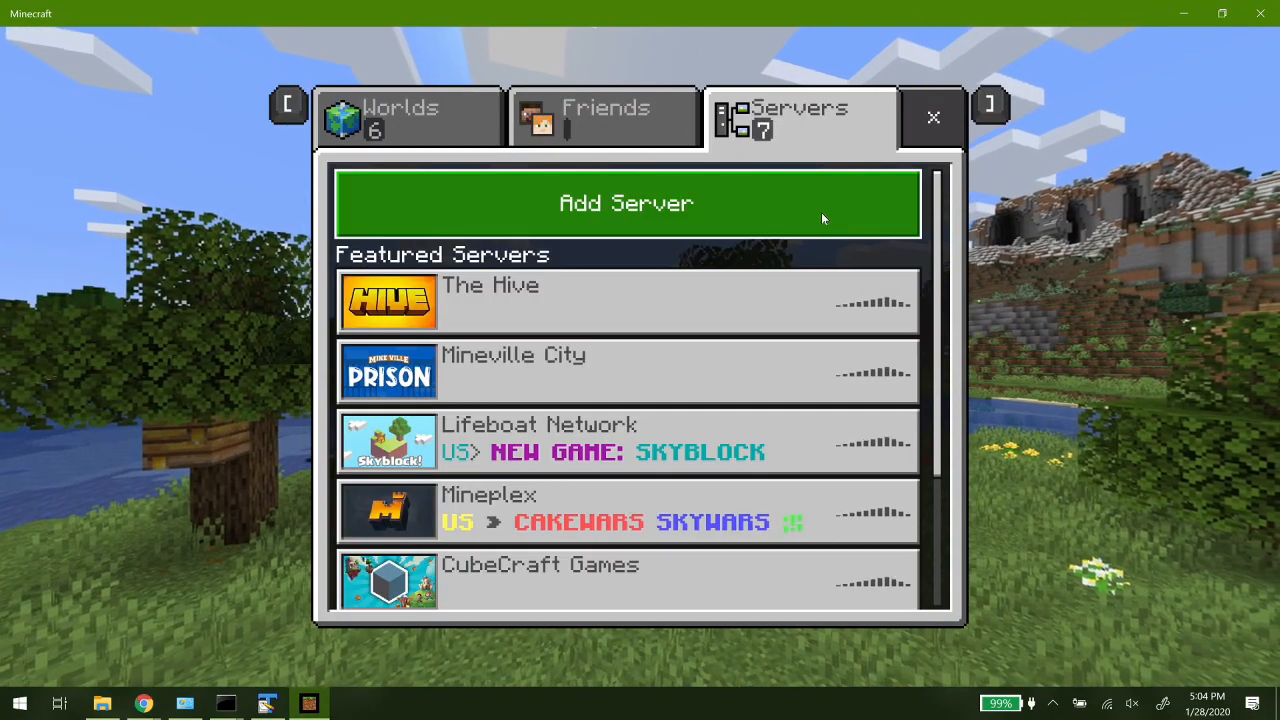
pyautogui.scroll(-3, 821, 213)
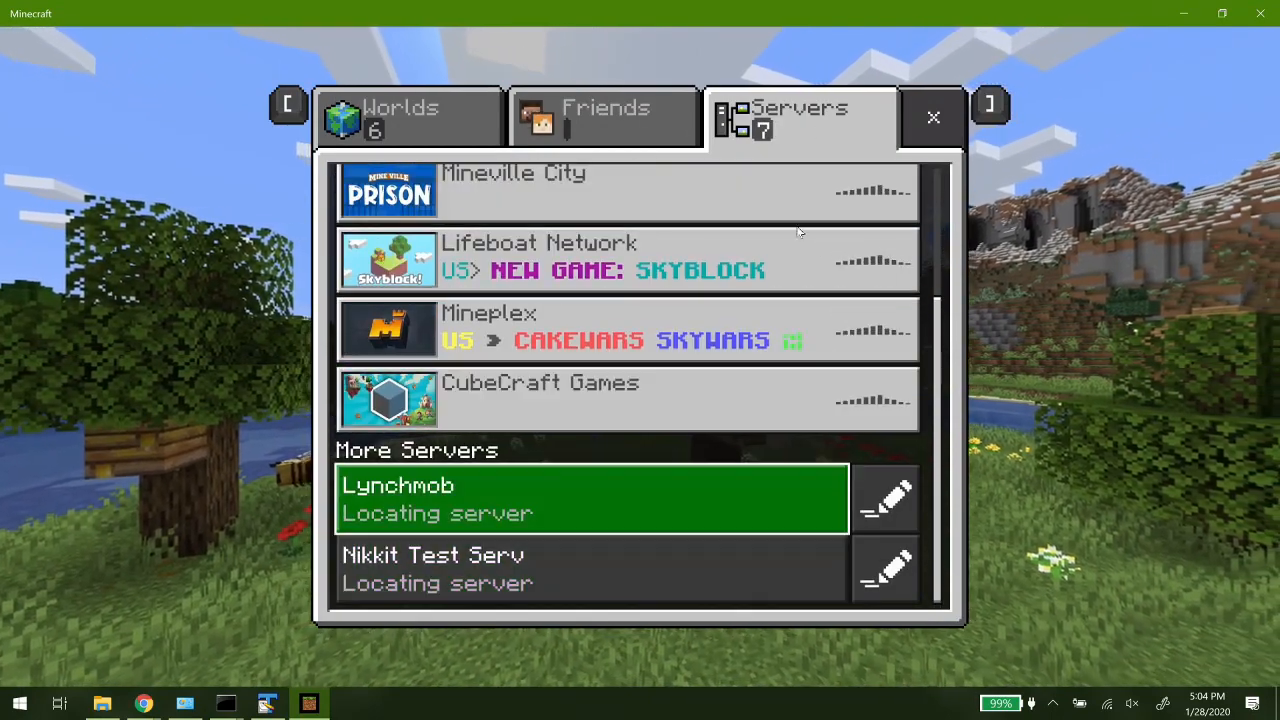
pyautogui.scroll(5, 799, 232)
pyautogui.click(536, 200)
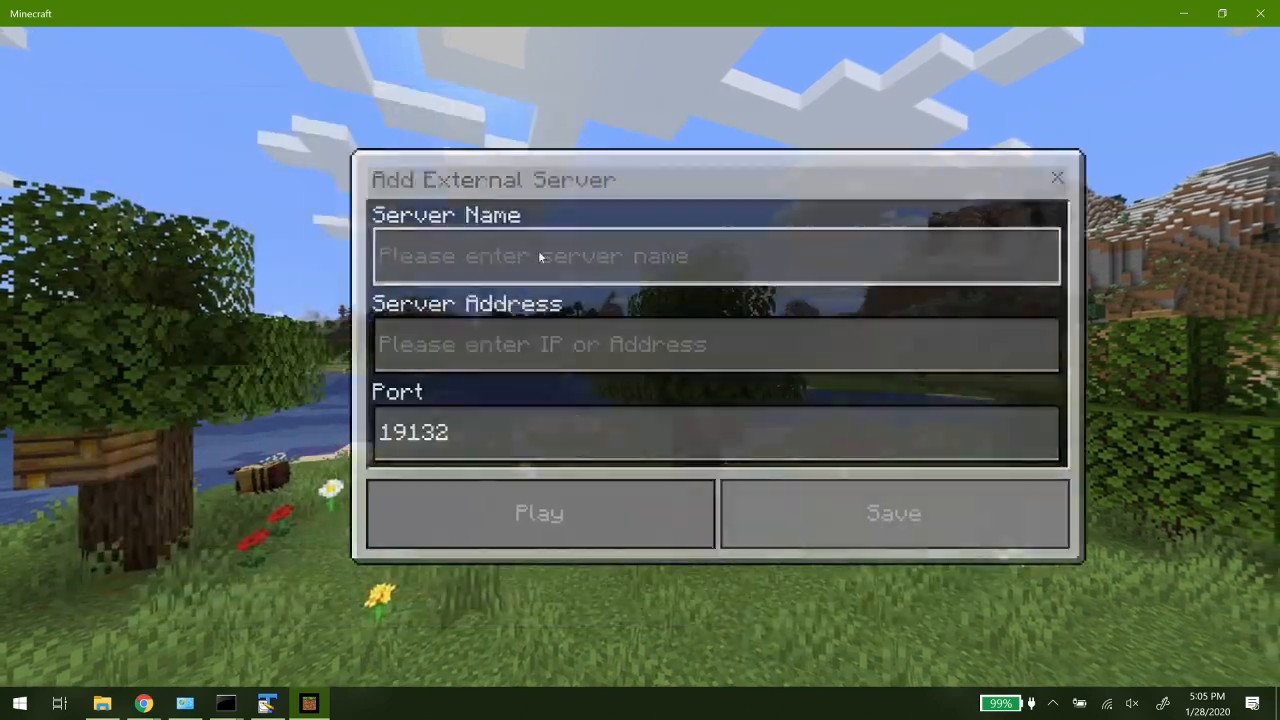
pyautogui.click(451, 256)
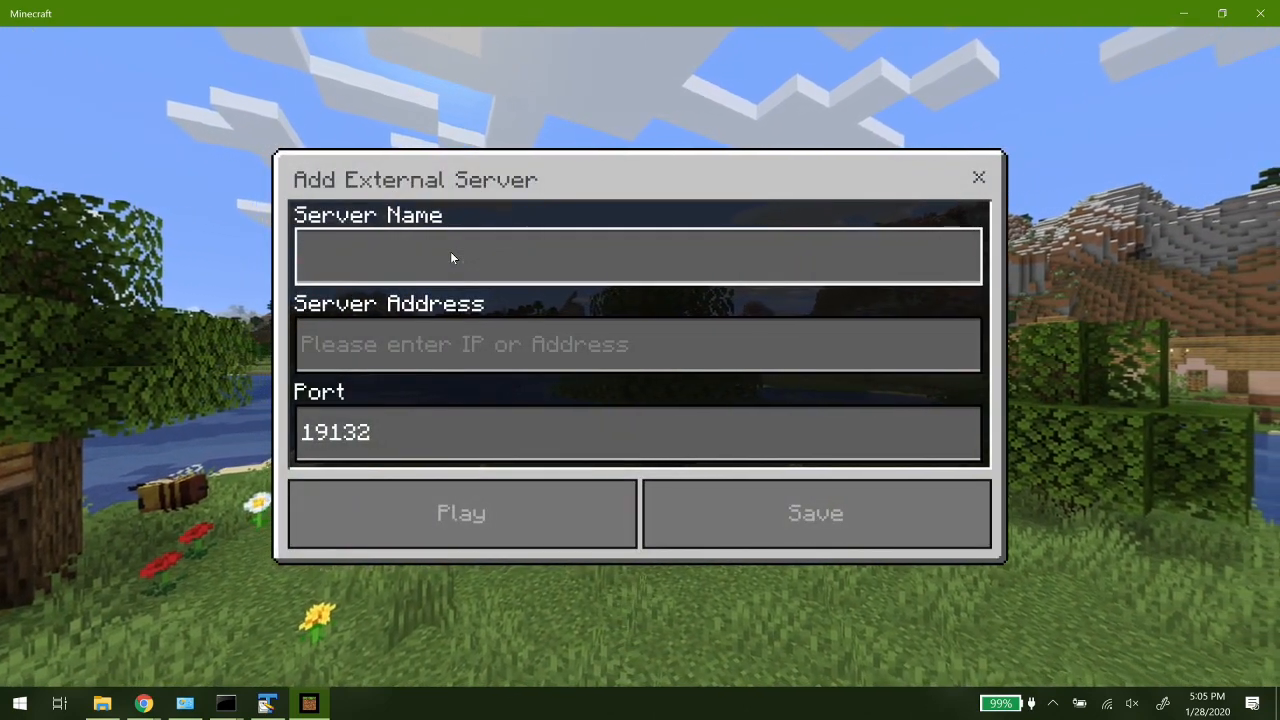
pyautogui.write('My Server')
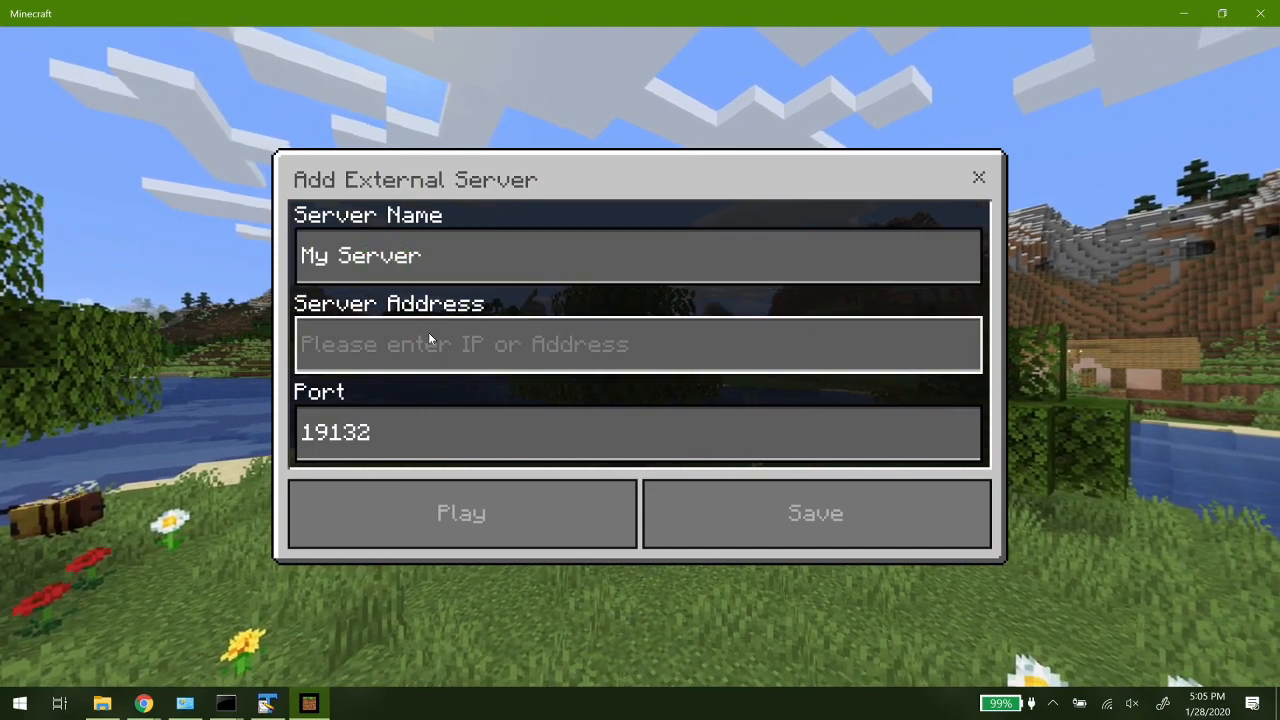
pyautogui.click(429, 338)
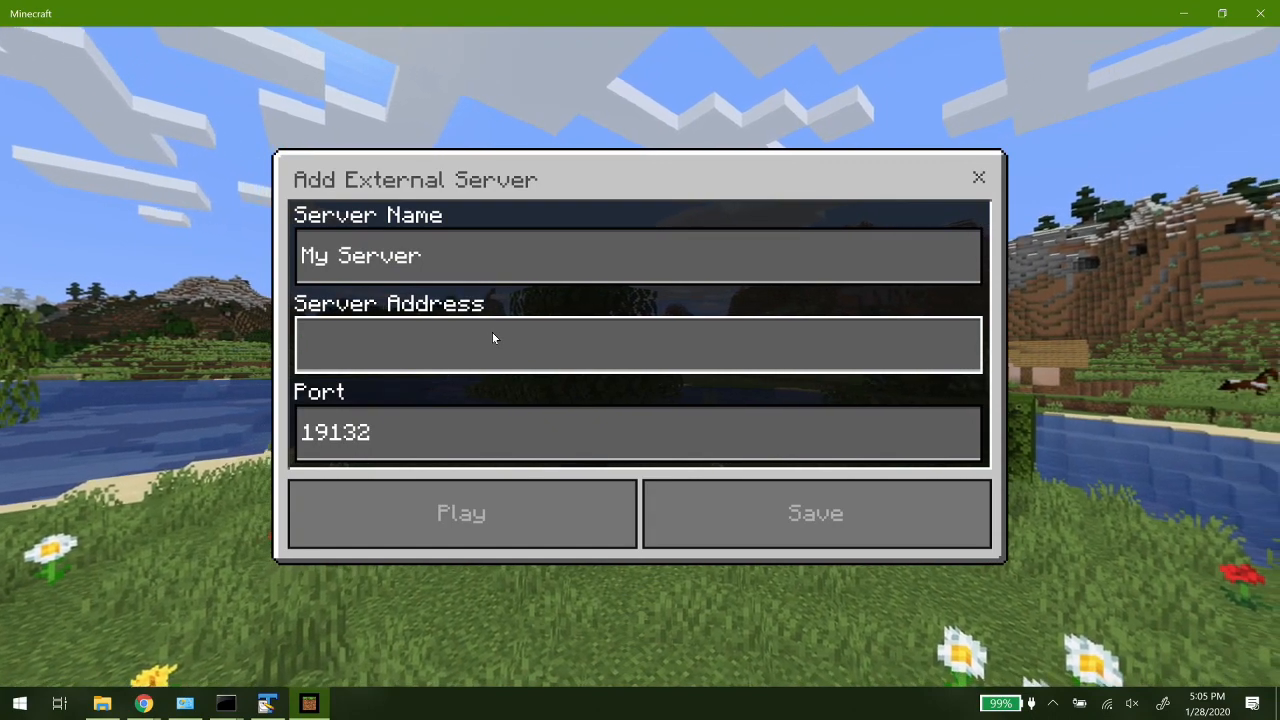
pyautogui.write('localh')
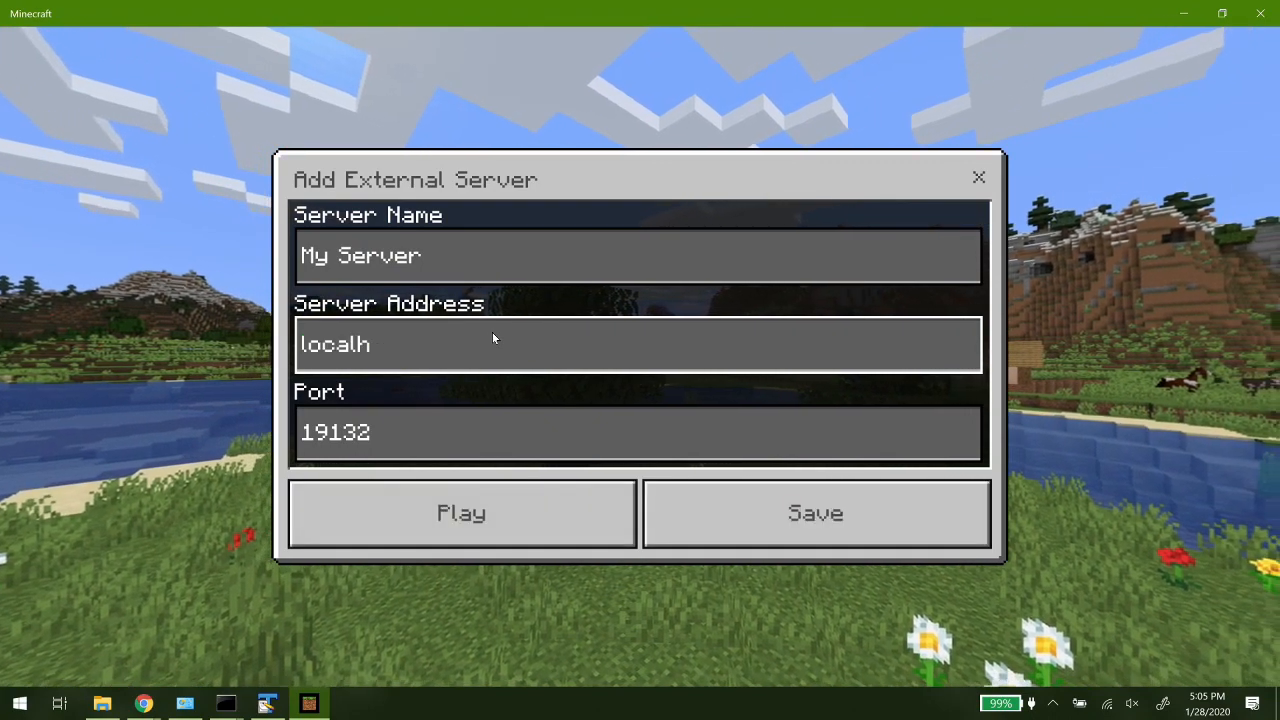
pyautogui.write('ost')
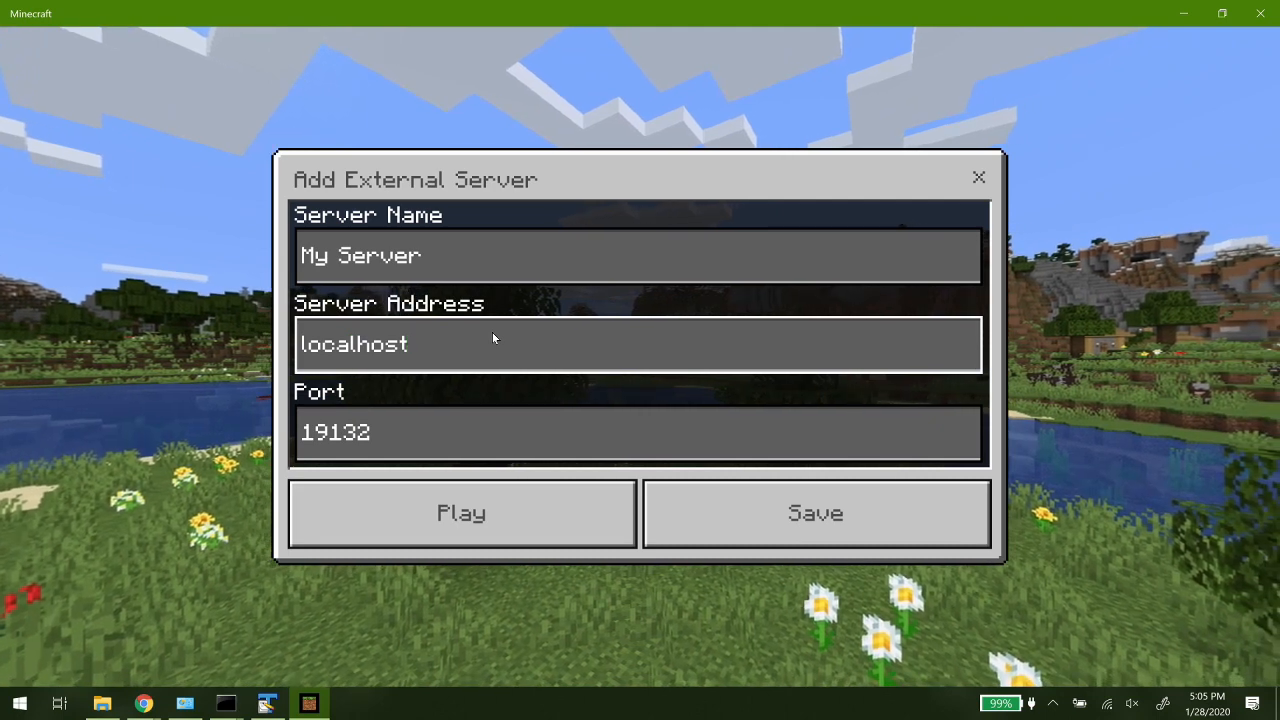
pyautogui.press('BackSpace')
pyautogui.press('BackSpace')
pyautogui.press('BackSpace')
pyautogui.press('BackSpace')
pyautogui.press('BackSpace')
pyautogui.press('BackSpace')
pyautogui.press('BackSpace')
pyautogui.press('BackSpace')
pyautogui.press('BackSpace')
# - Set the new server's address to 127.0.0.1 and save the entry
pyautogui.write('1')
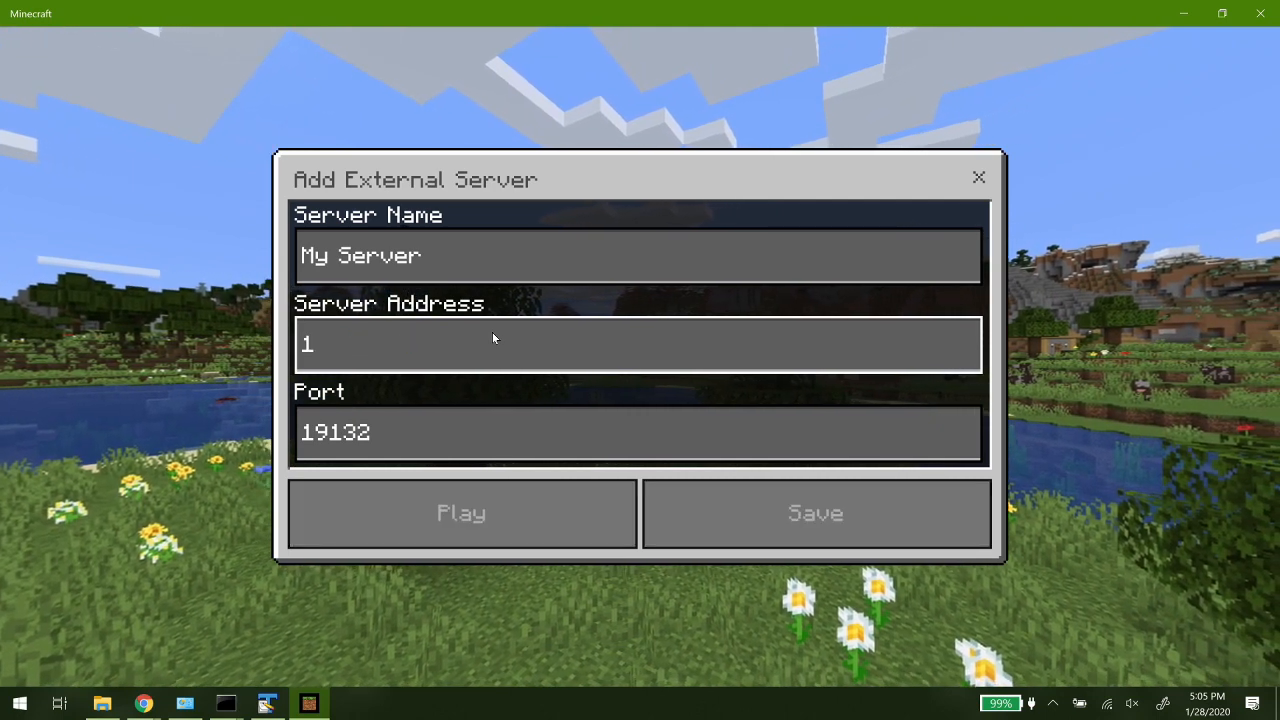
pyautogui.write('27')
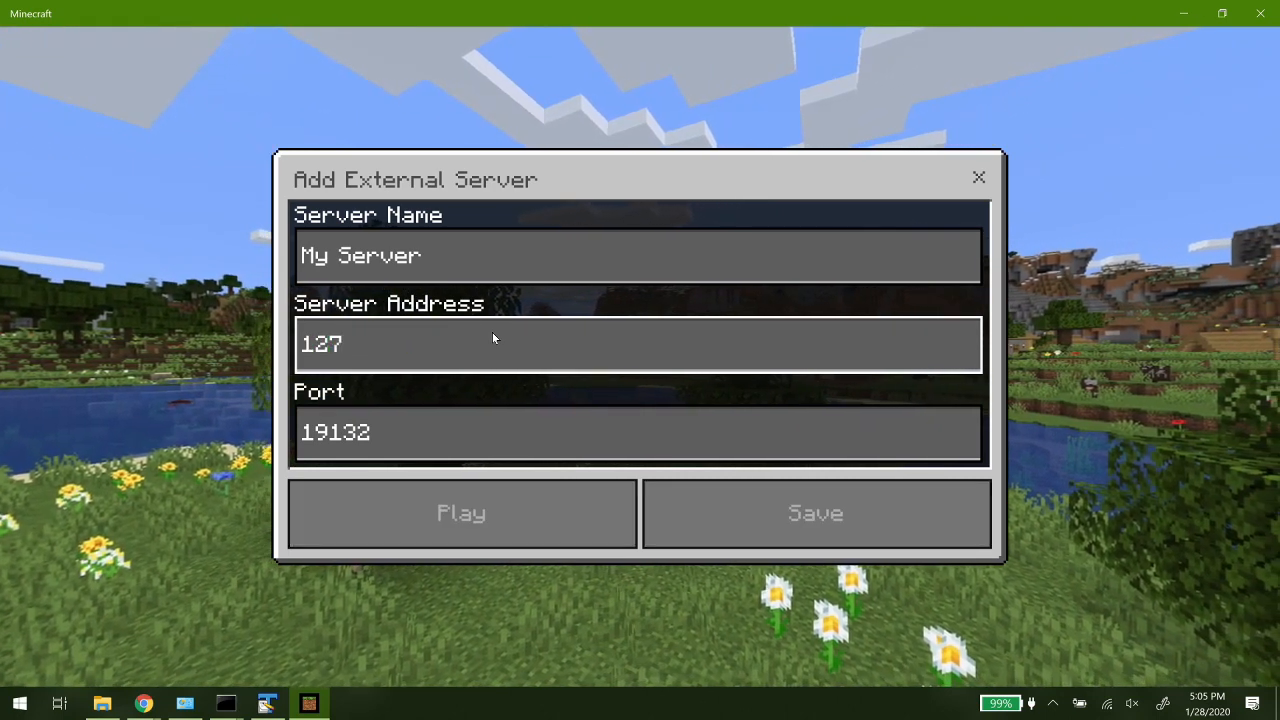
pyautogui.write('.0.0.')
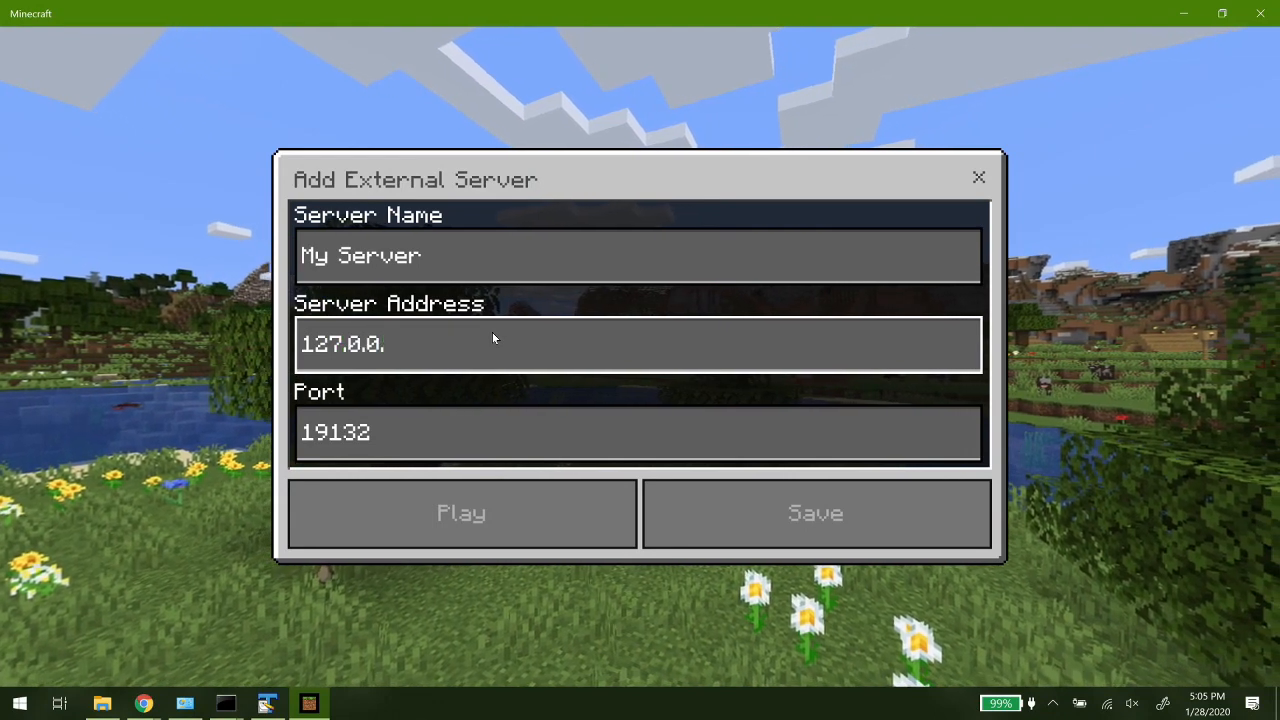
pyautogui.write('1')
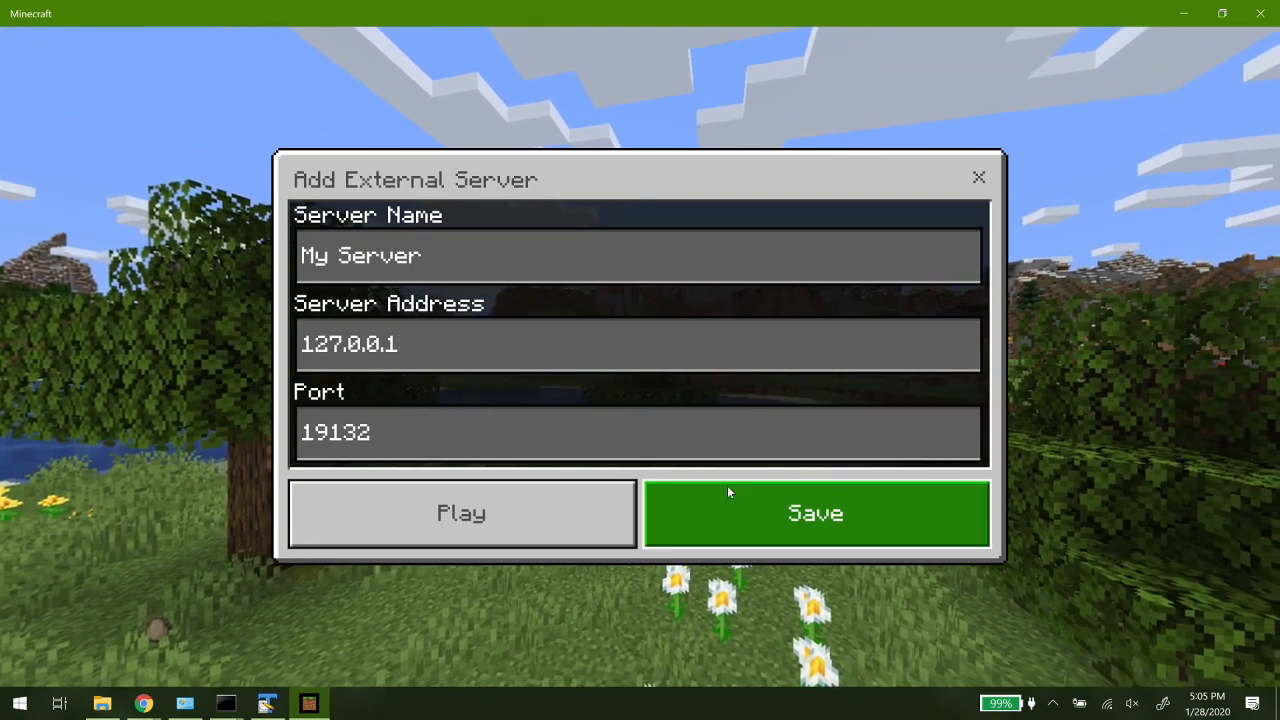
pyautogui.click(732, 486)
# - Try to connect to My Server while watching the server console, and return to the server list
pyautogui.scroll(-4, 670, 264)
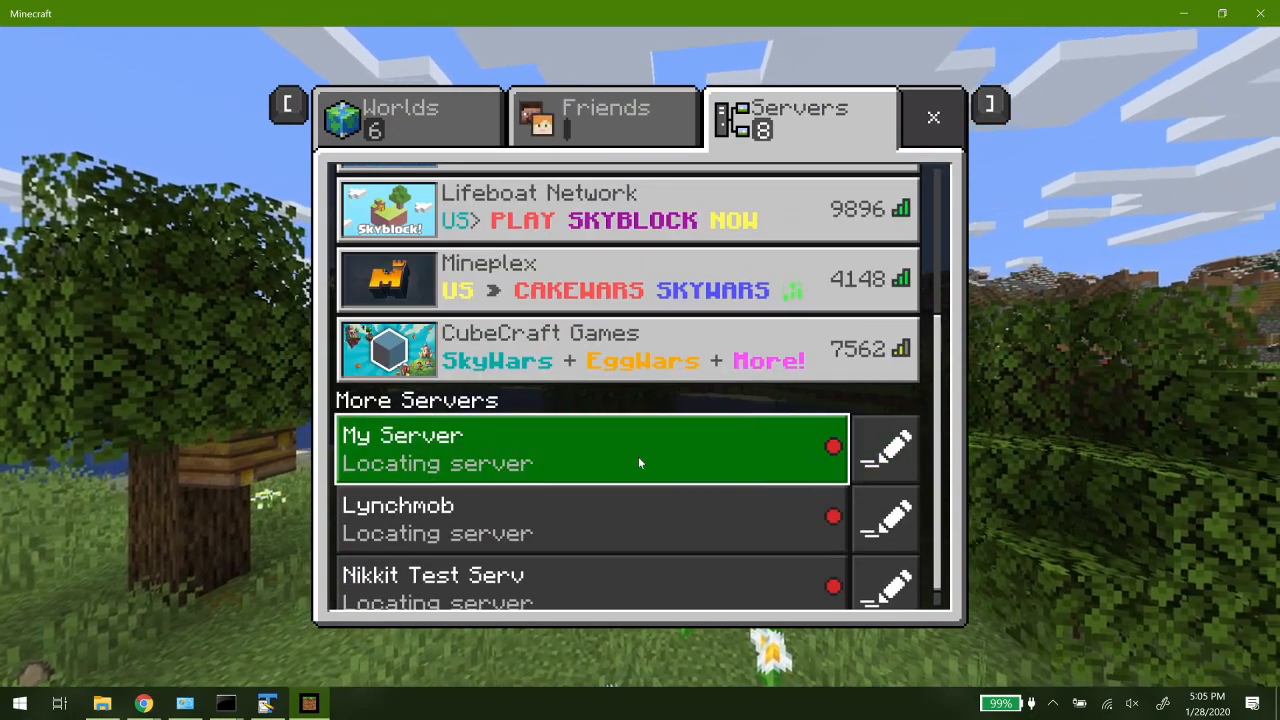
pyautogui.click(638, 456)
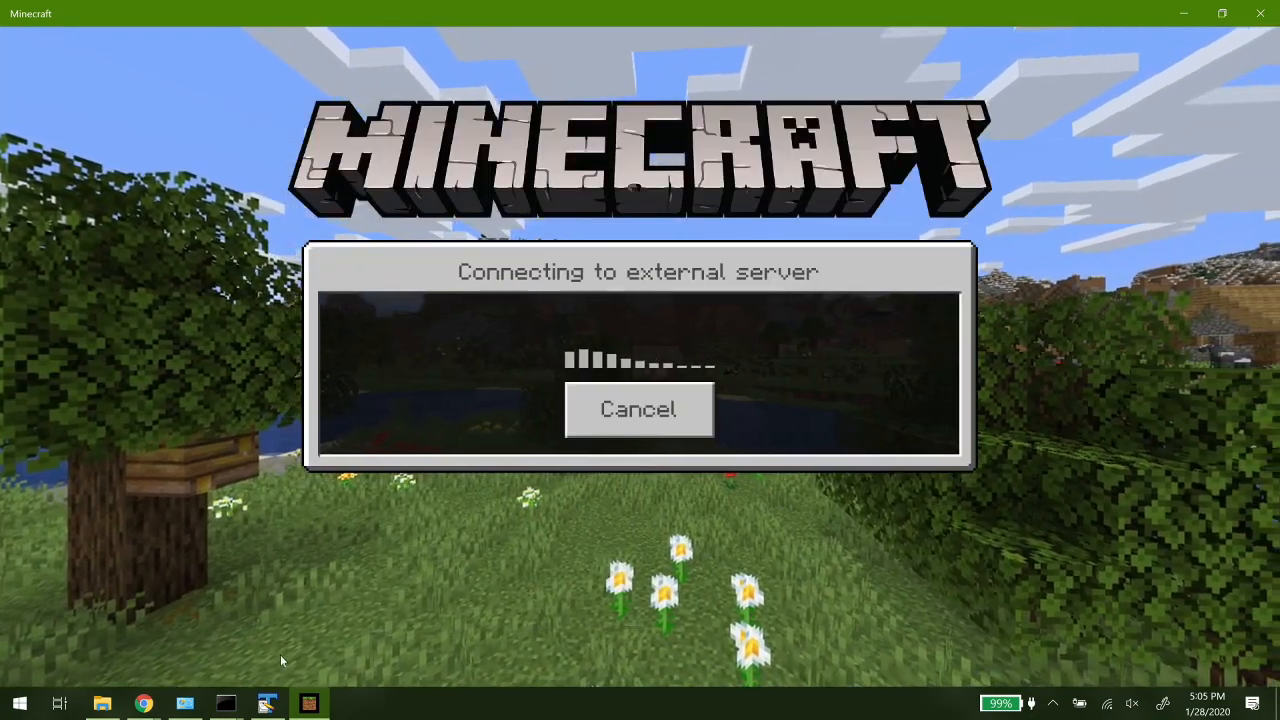
pyautogui.click(230, 704)
pyautogui.click(311, 659)
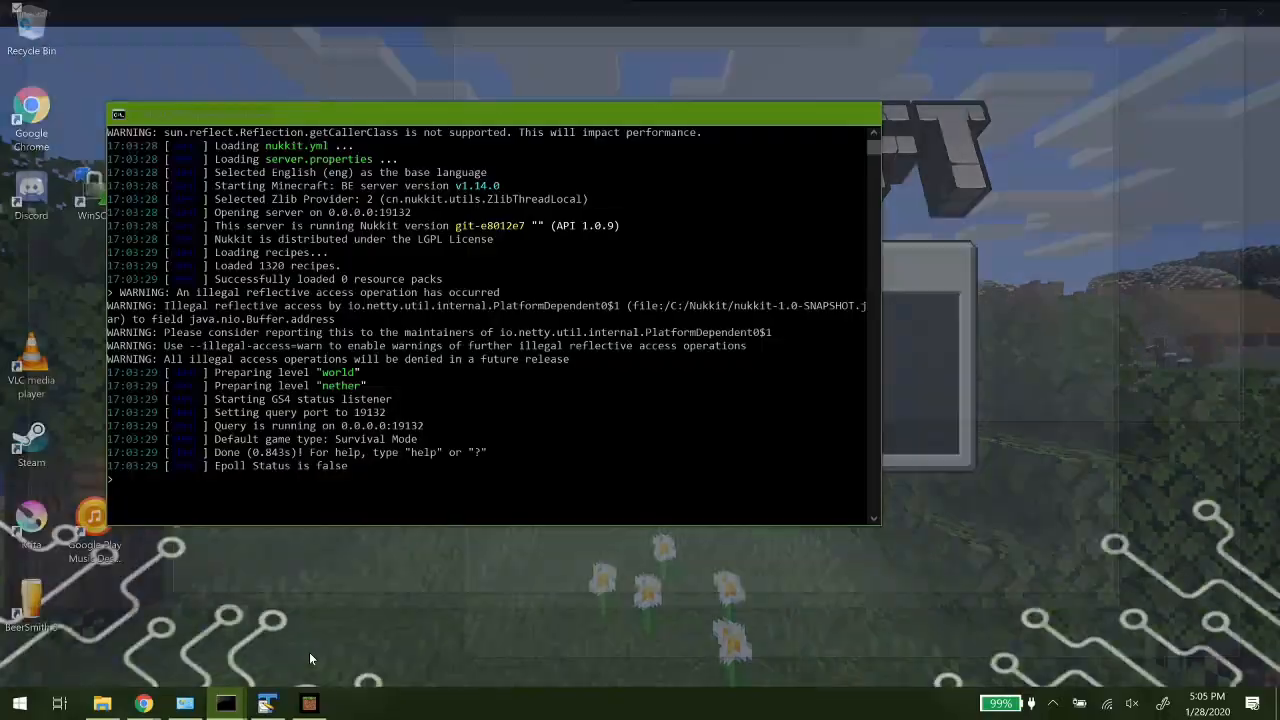
pyautogui.moveTo(401, 110); pyautogui.dragTo(769, 63)
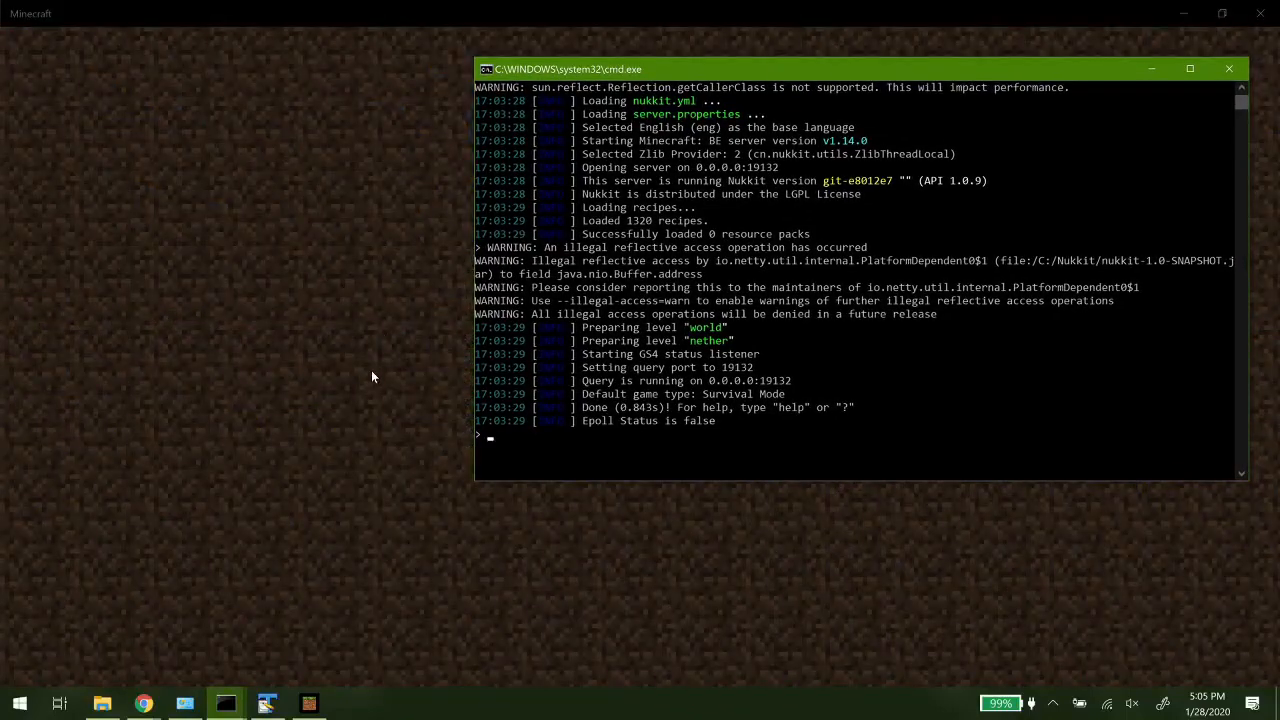
pyautogui.click(371, 376)
pyautogui.click(620, 384)
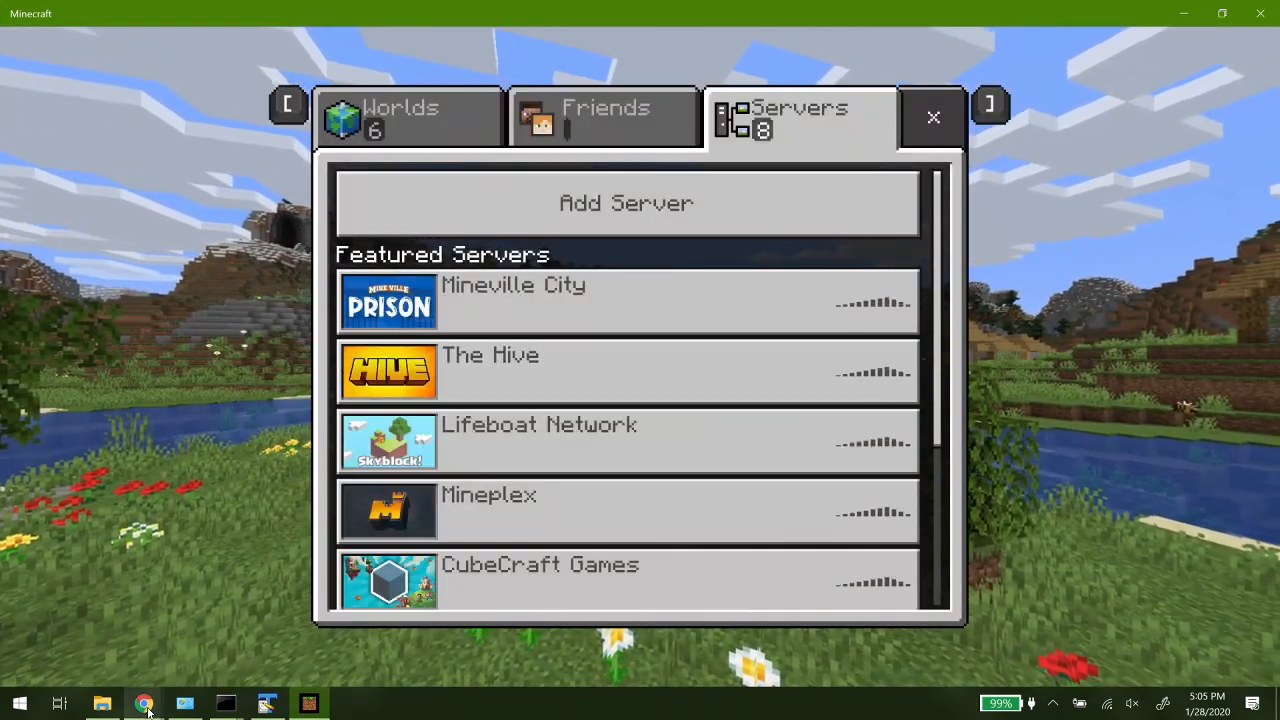
# - Switch to the NukkitX forum thread in Chrome and copy the CheckNetIsolation loopback command without its surrounding backticks
pyautogui.moveTo(145, 705)
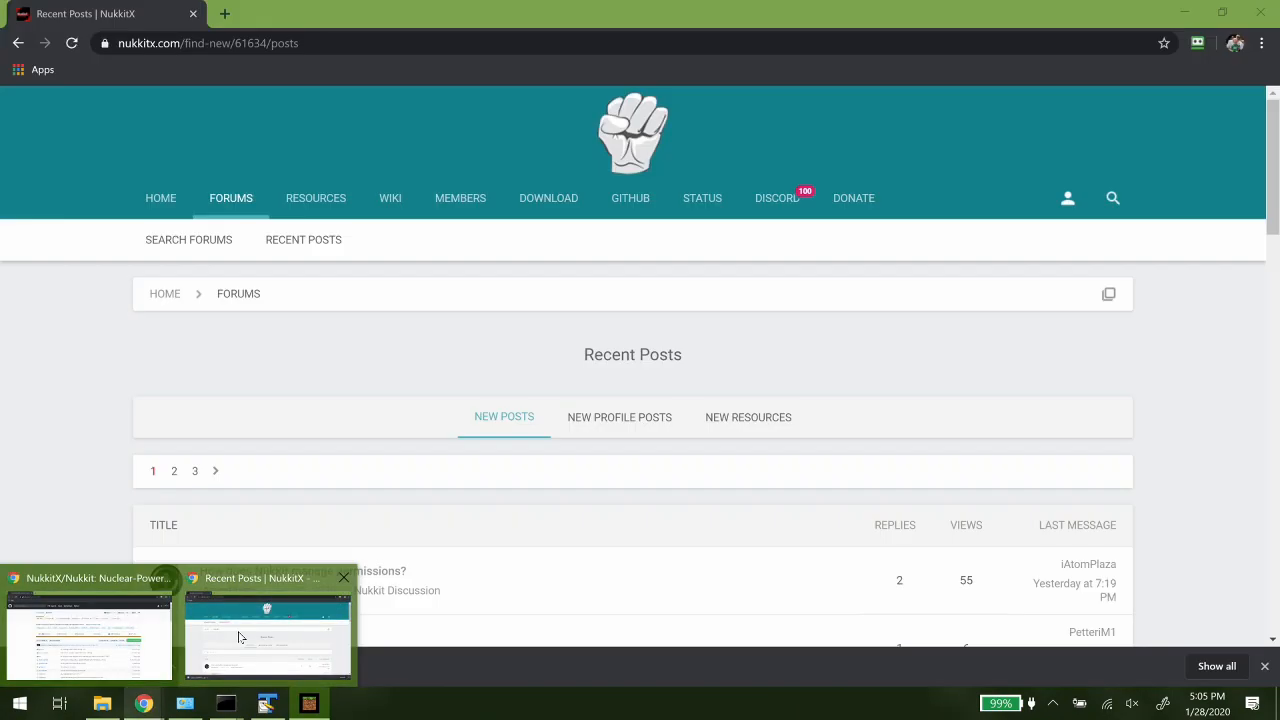
pyautogui.click(238, 637)
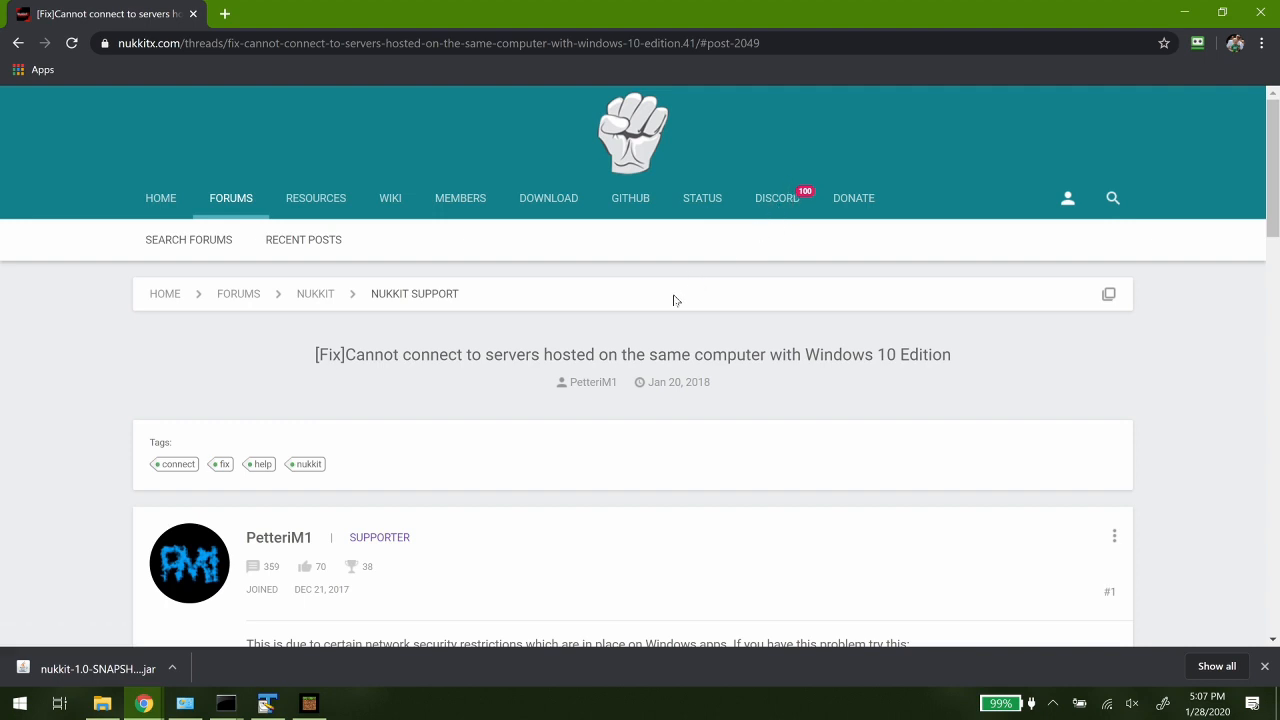
pyautogui.scroll(-3, 674, 300)
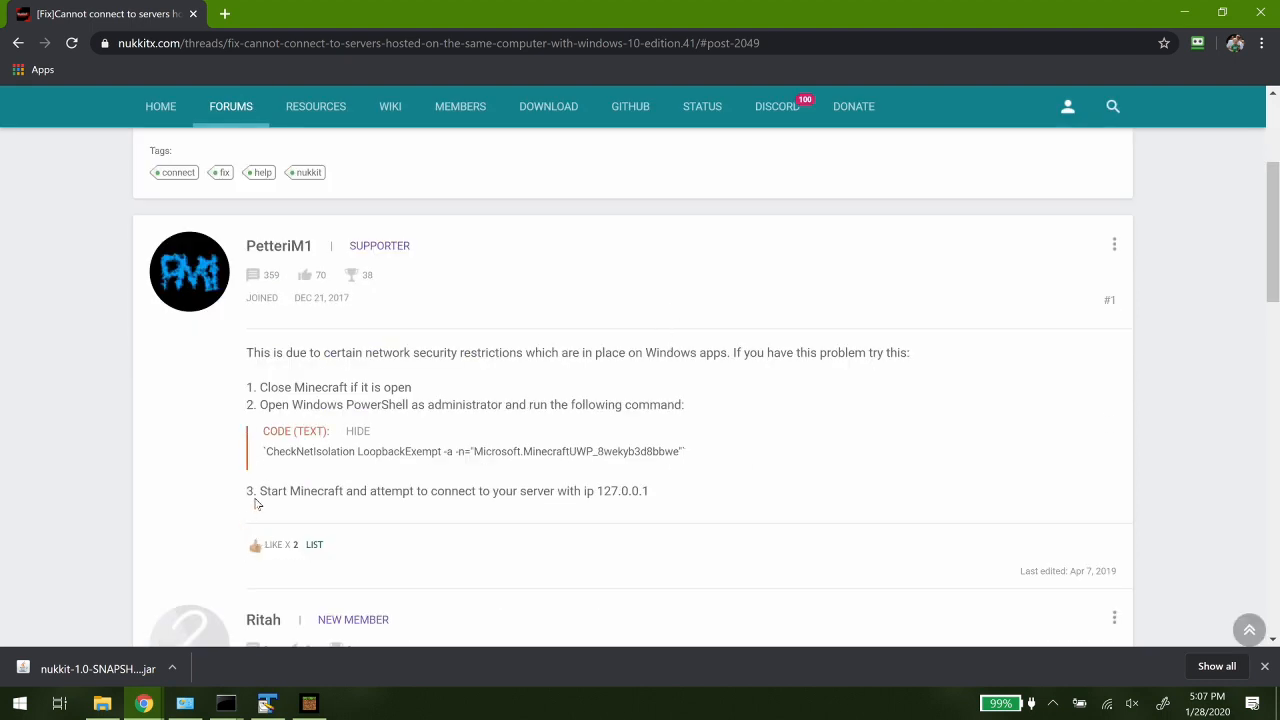
pyautogui.moveTo(264, 456); pyautogui.dragTo(628, 447)
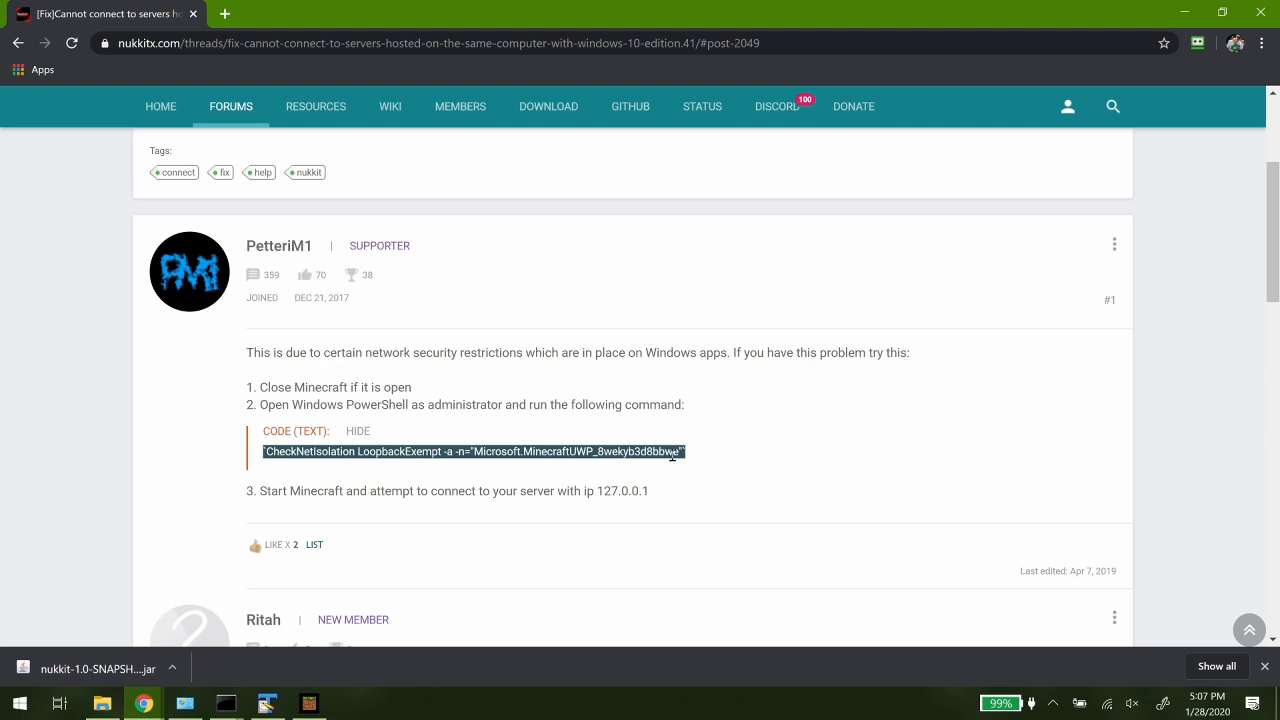
pyautogui.click(684, 452)
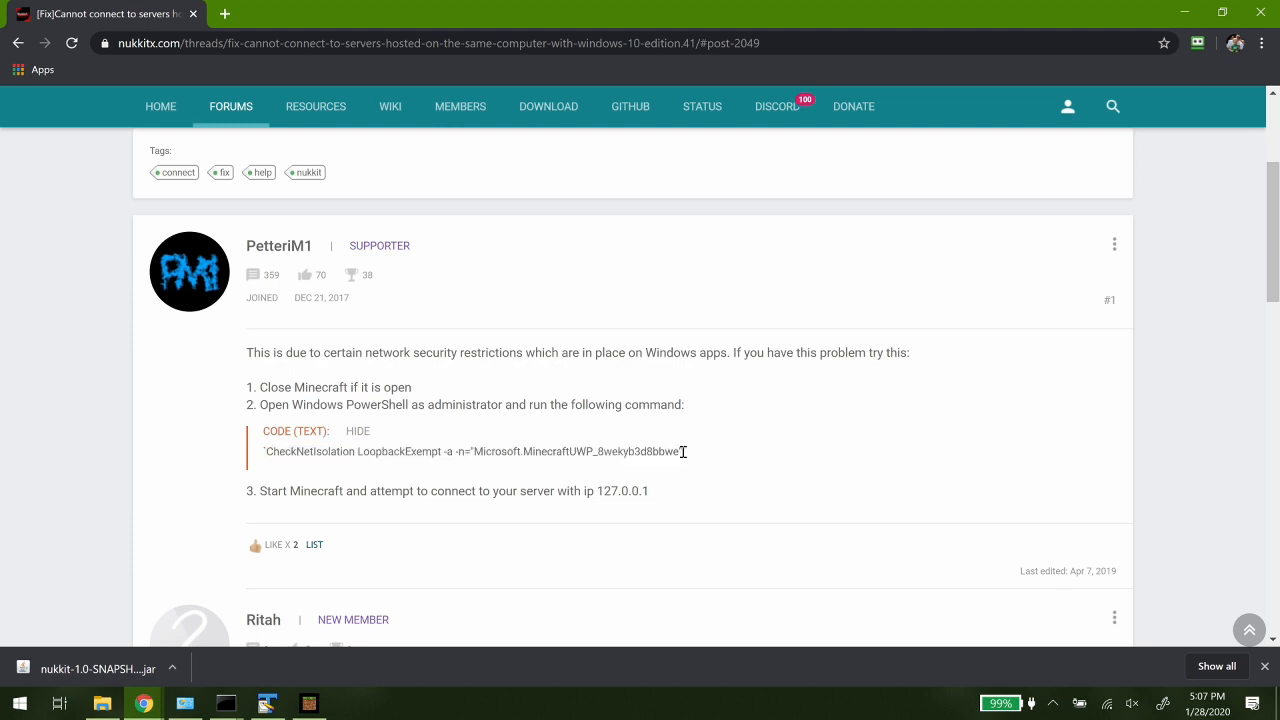
pyautogui.moveTo(663, 452); pyautogui.dragTo(335, 470)
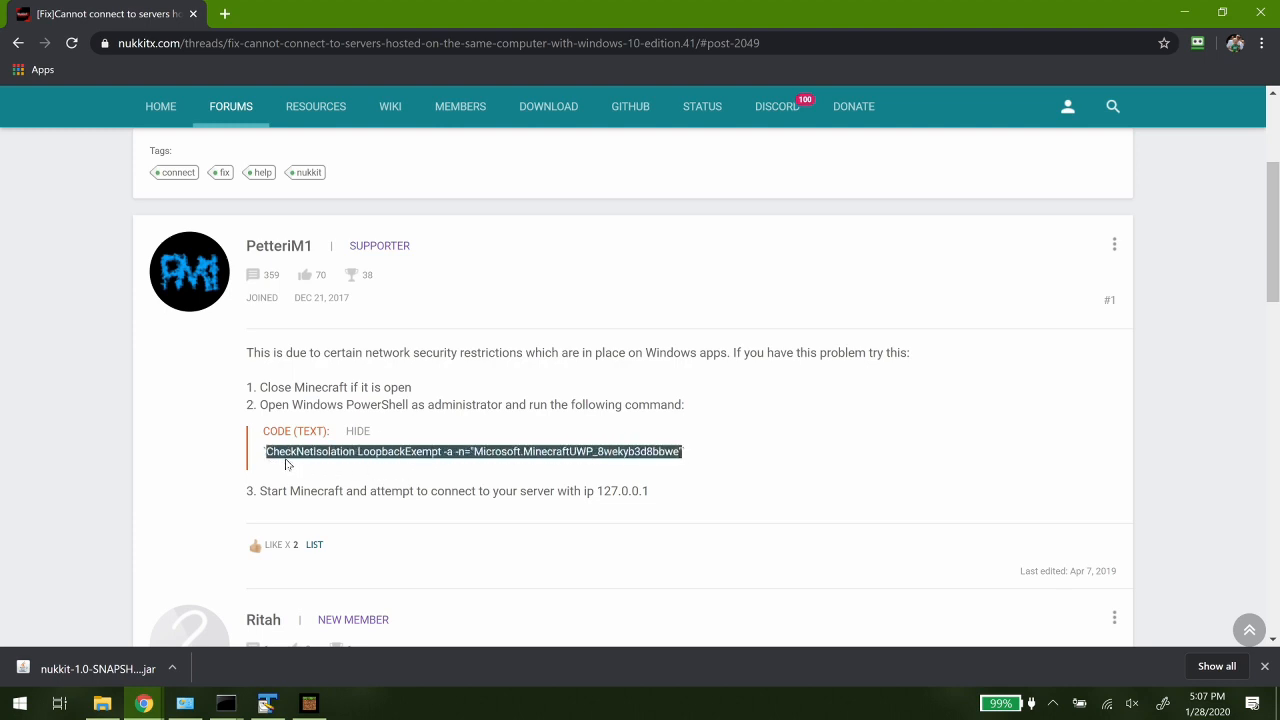
pyautogui.rightClick(286, 463)
pyautogui.click(320, 473)
# - Launch Windows PowerShell as administrator, allow it to make changes, and move its window further up on the desktop
pyautogui.click(20, 703)
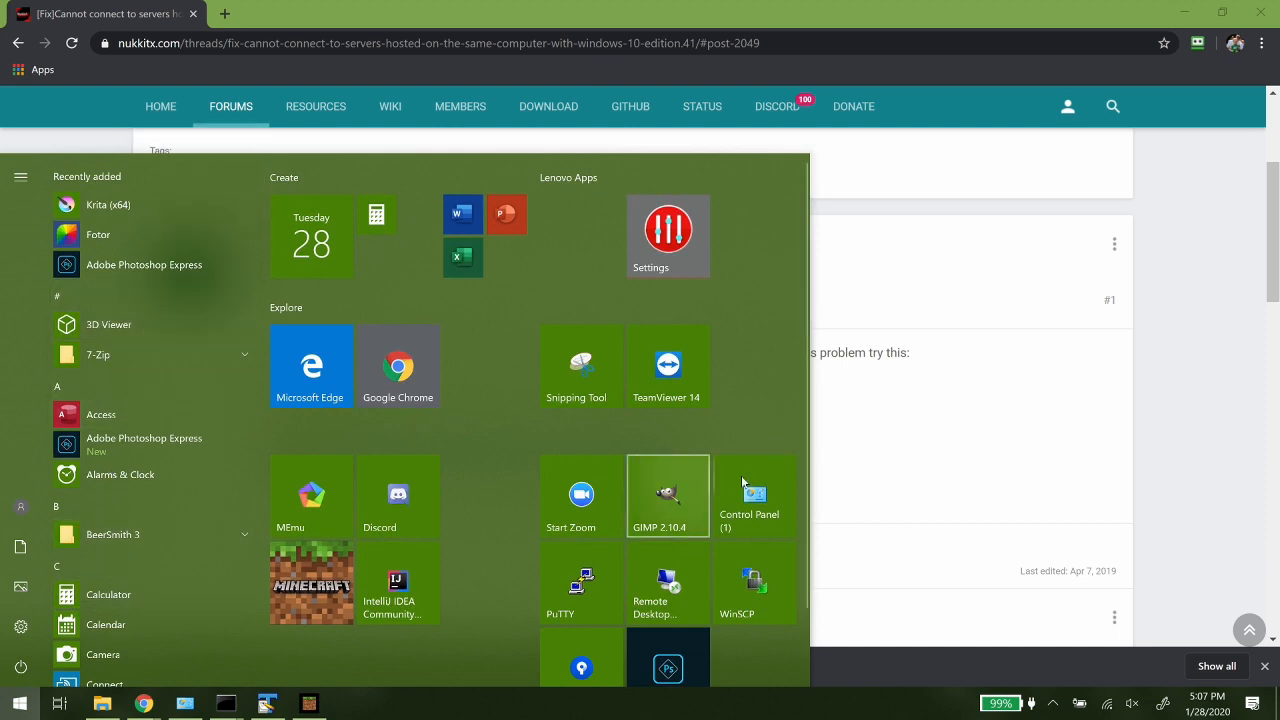
pyautogui.scroll(-1, 516, 500)
pyautogui.scroll(1, 505, 507)
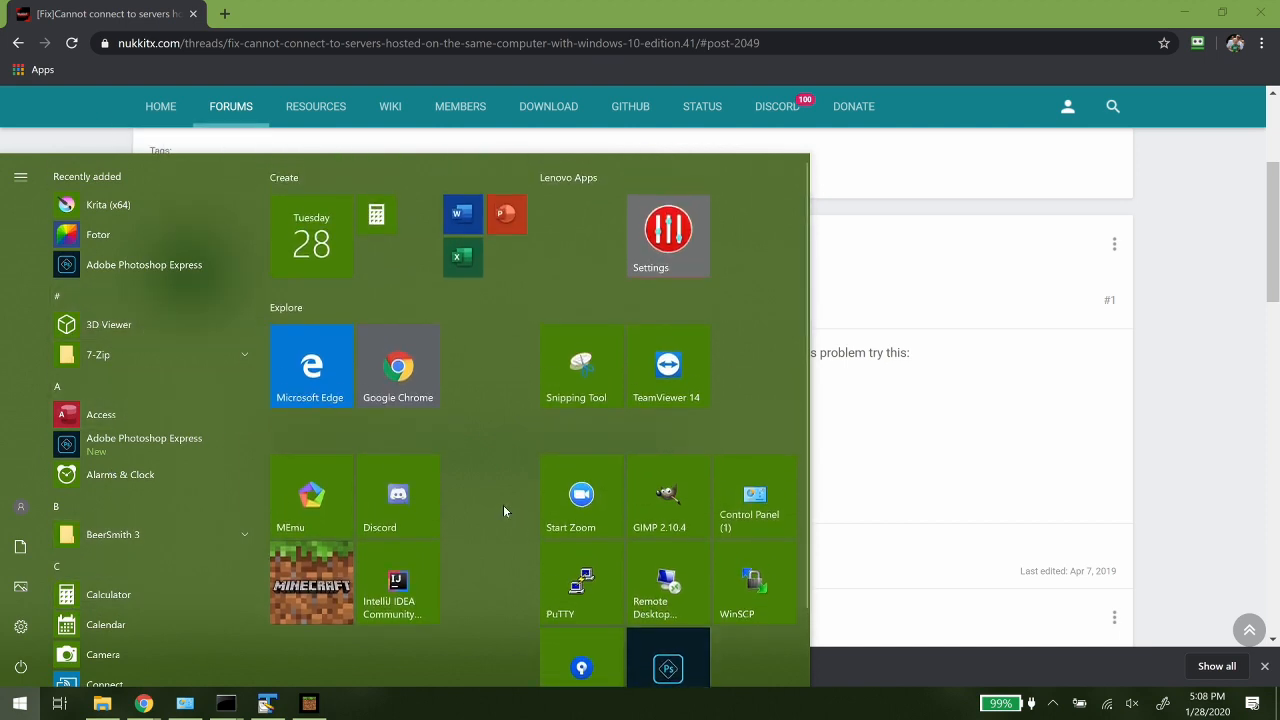
pyautogui.write('po')
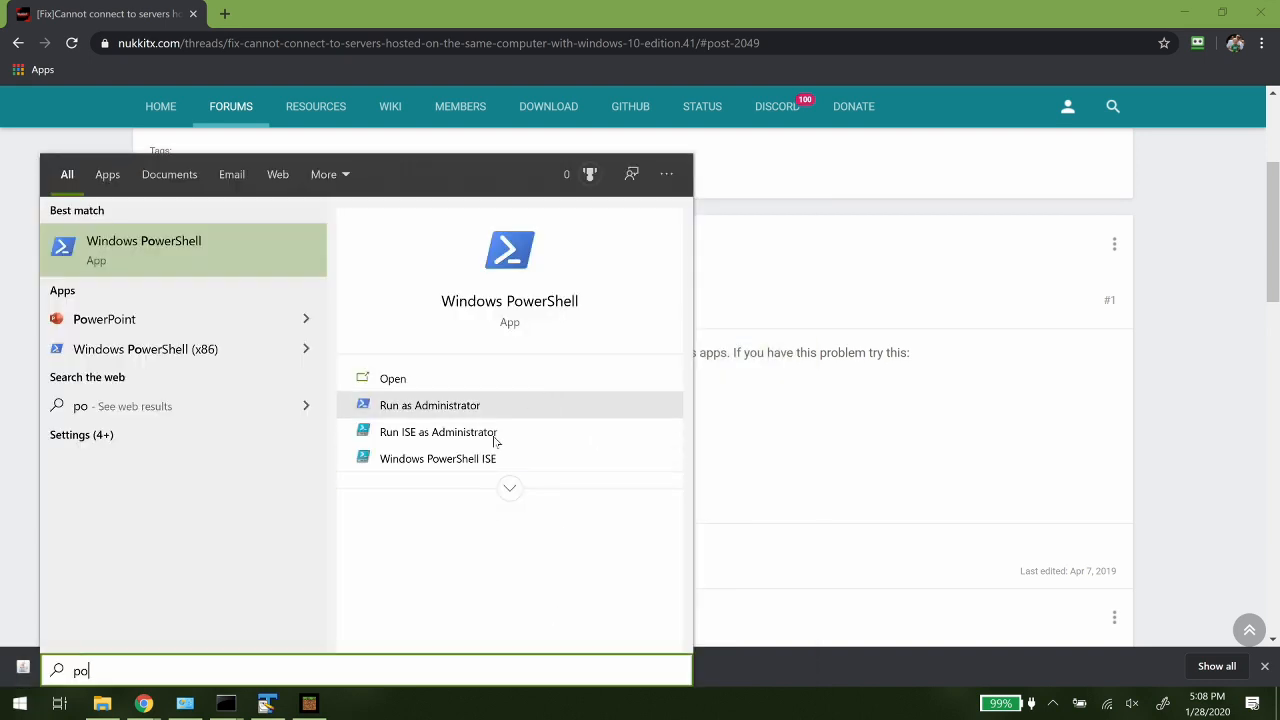
pyautogui.click(415, 407)
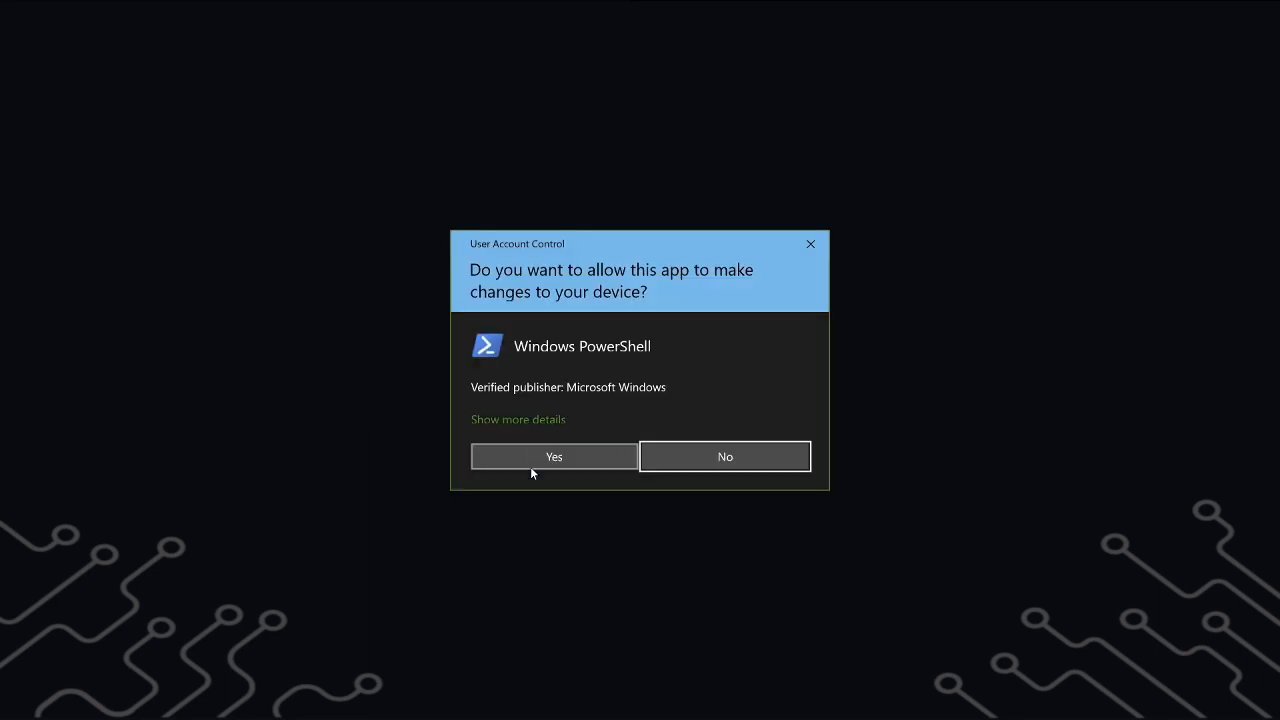
pyautogui.click(531, 466)
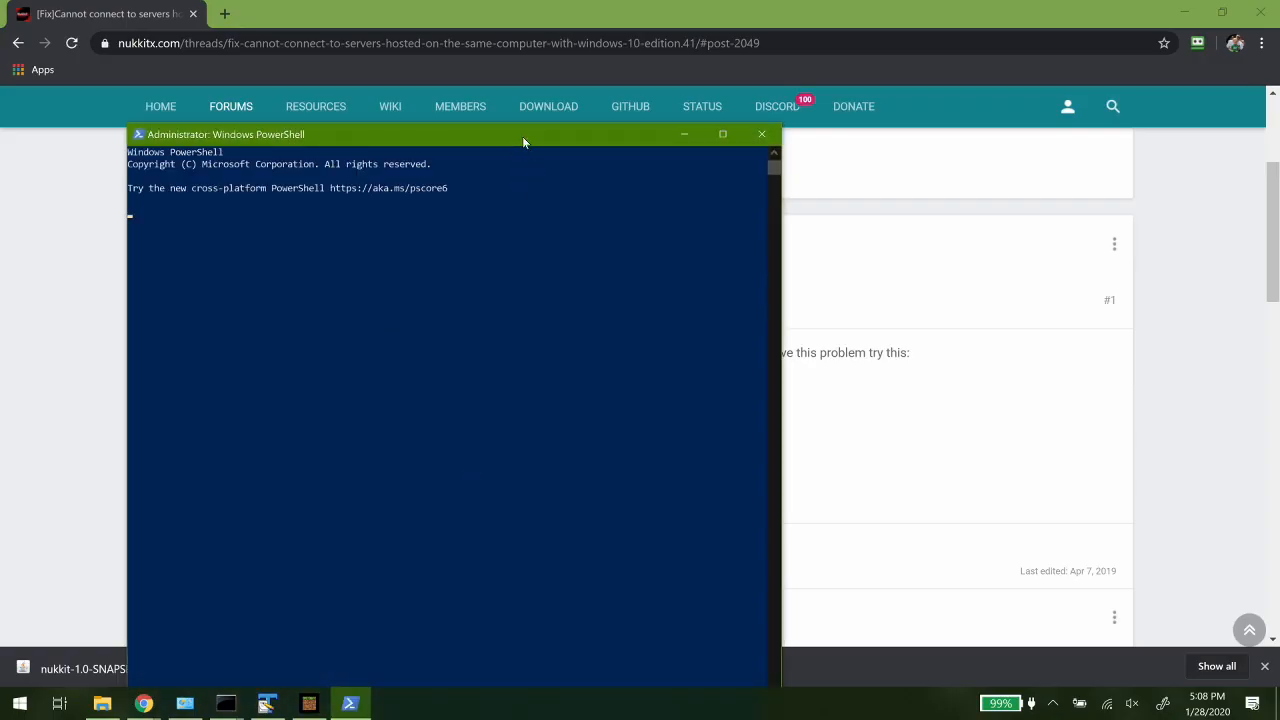
pyautogui.moveTo(522, 136); pyautogui.dragTo(446, 55)
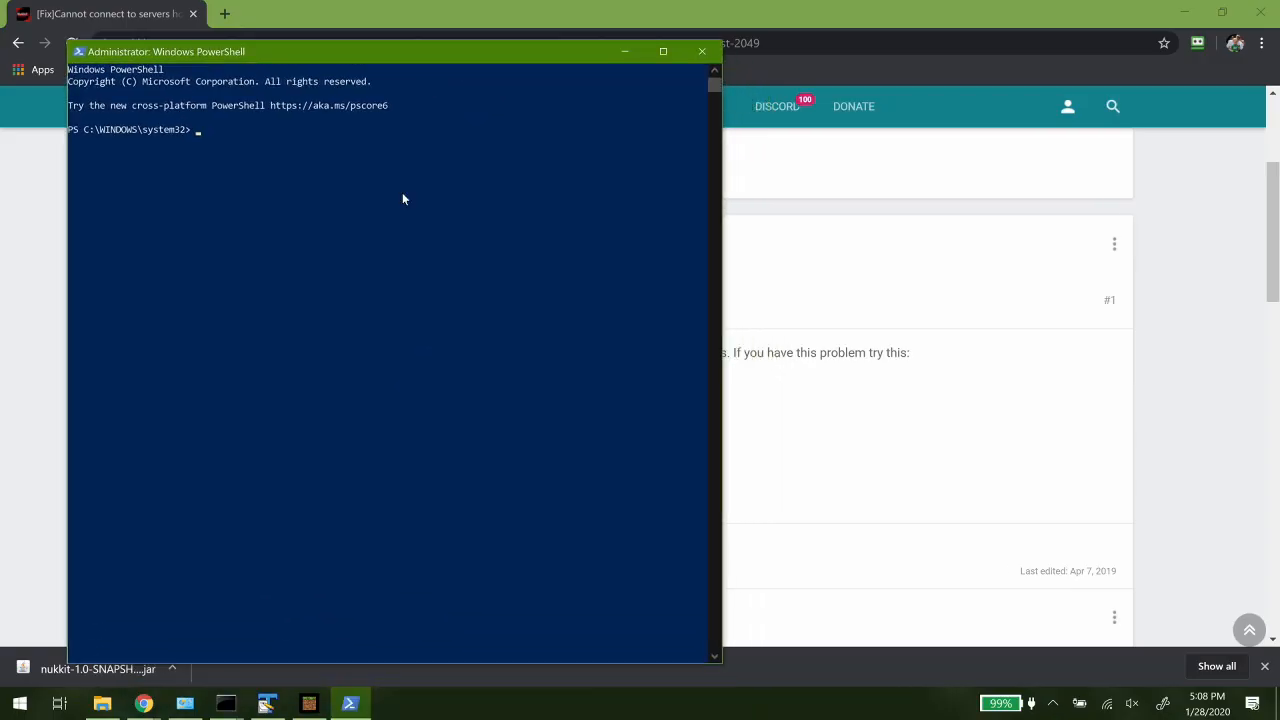
# - Run CheckNetIsolation LoopbackExempt -a -n="Microsoft.MinecraftUWP_8wekyb3d8bbwe" in PowerShell and switch back to Minecraft
pyautogui.rightClick(368, 268)
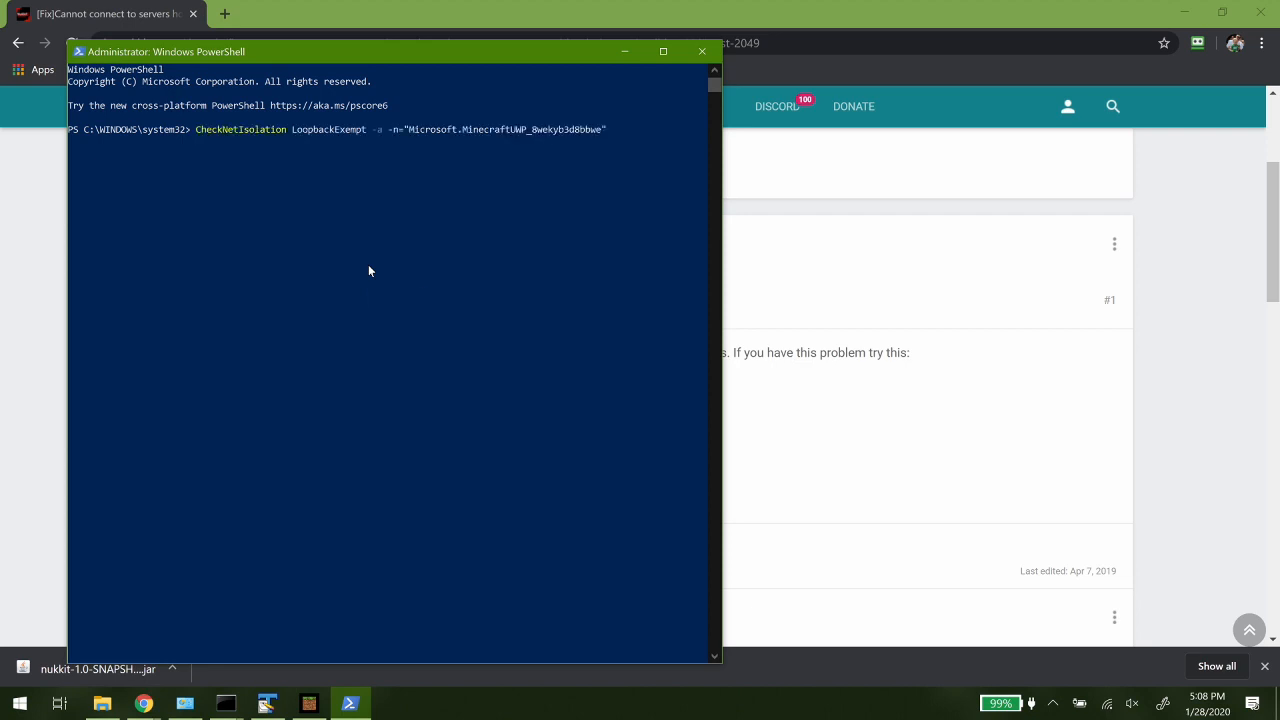
pyautogui.press('Return')
pyautogui.click(310, 704)
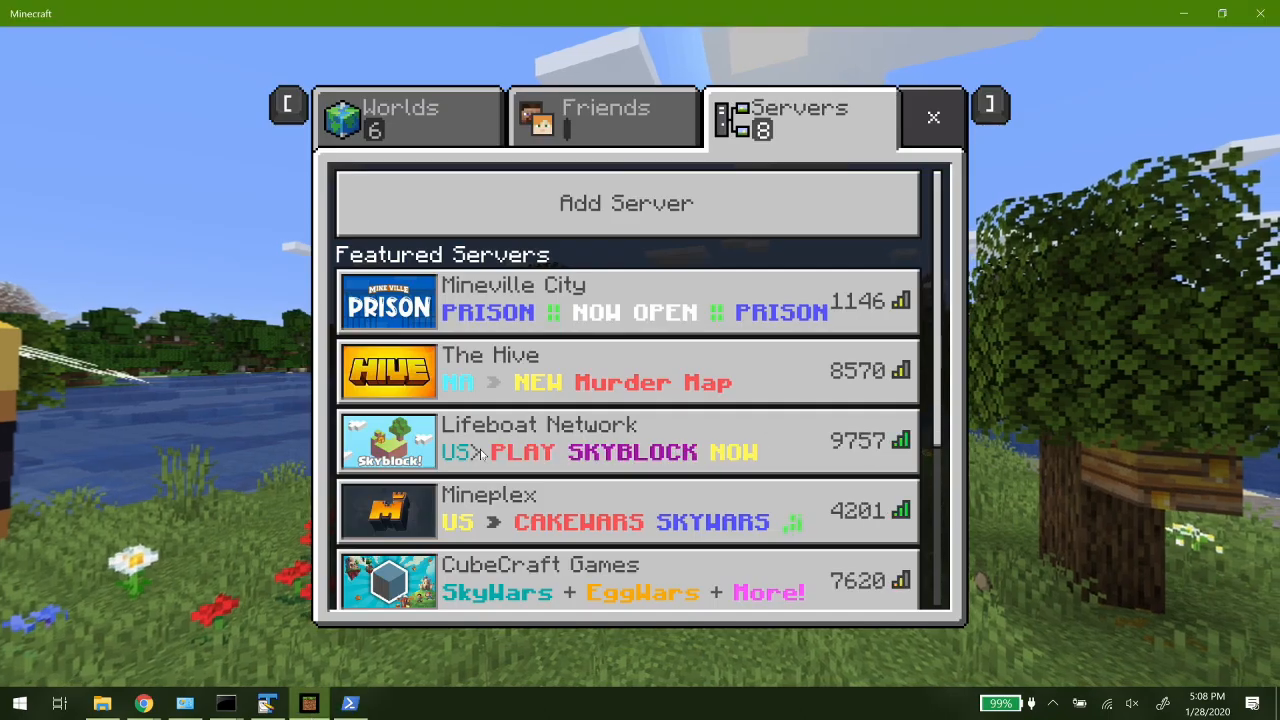
# - Try to connect to My Server again while checking the server console, and dismiss the connection message
pyautogui.scroll(-2, 696, 245)
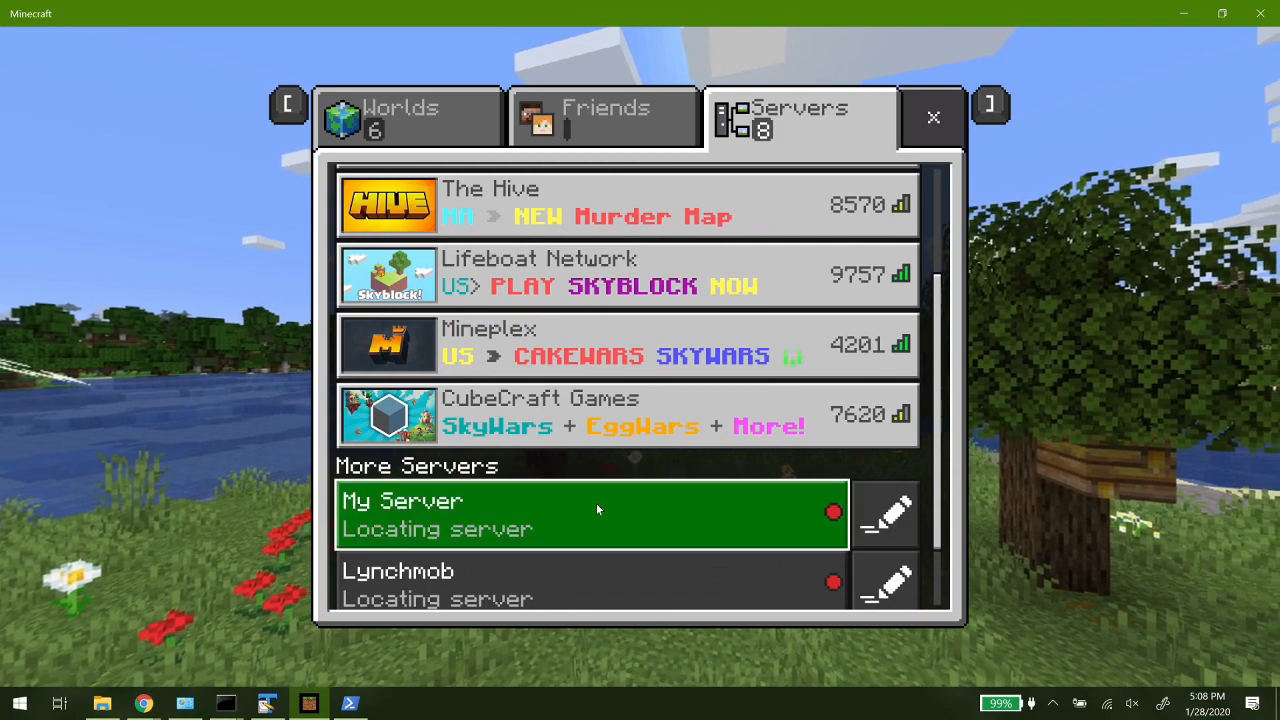
pyautogui.click(596, 507)
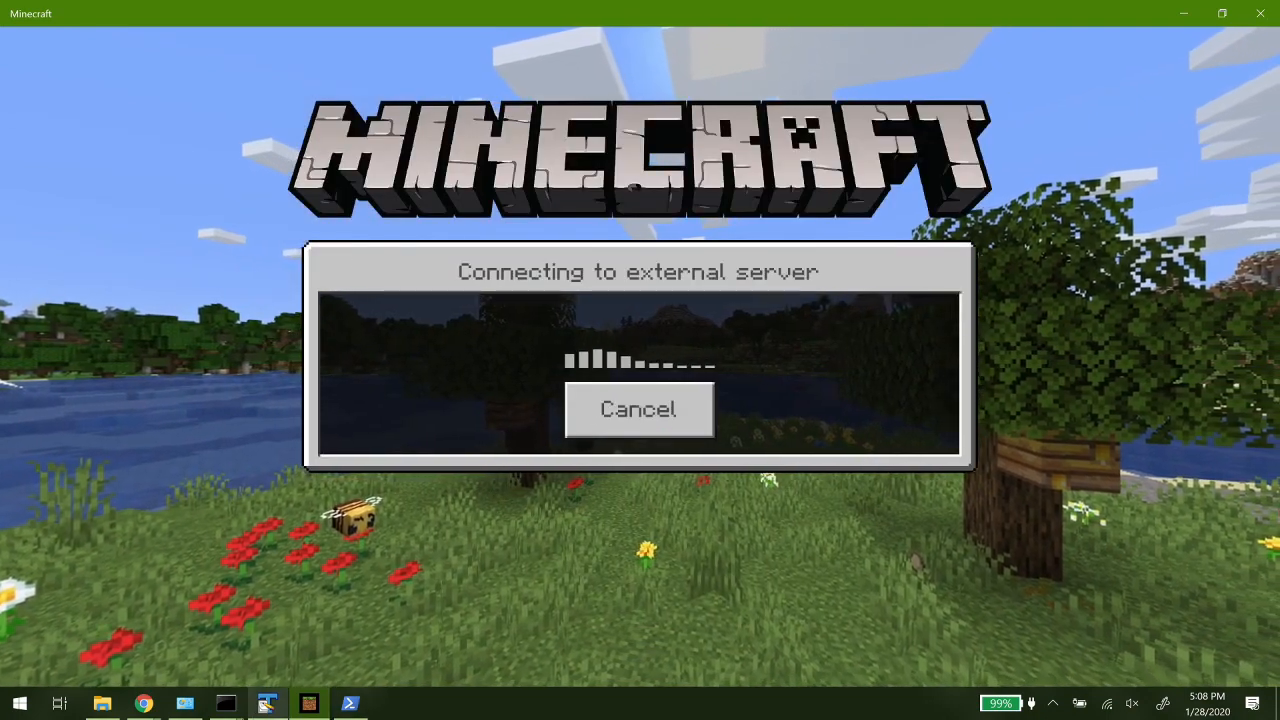
pyautogui.click(226, 703)
pyautogui.click(308, 648)
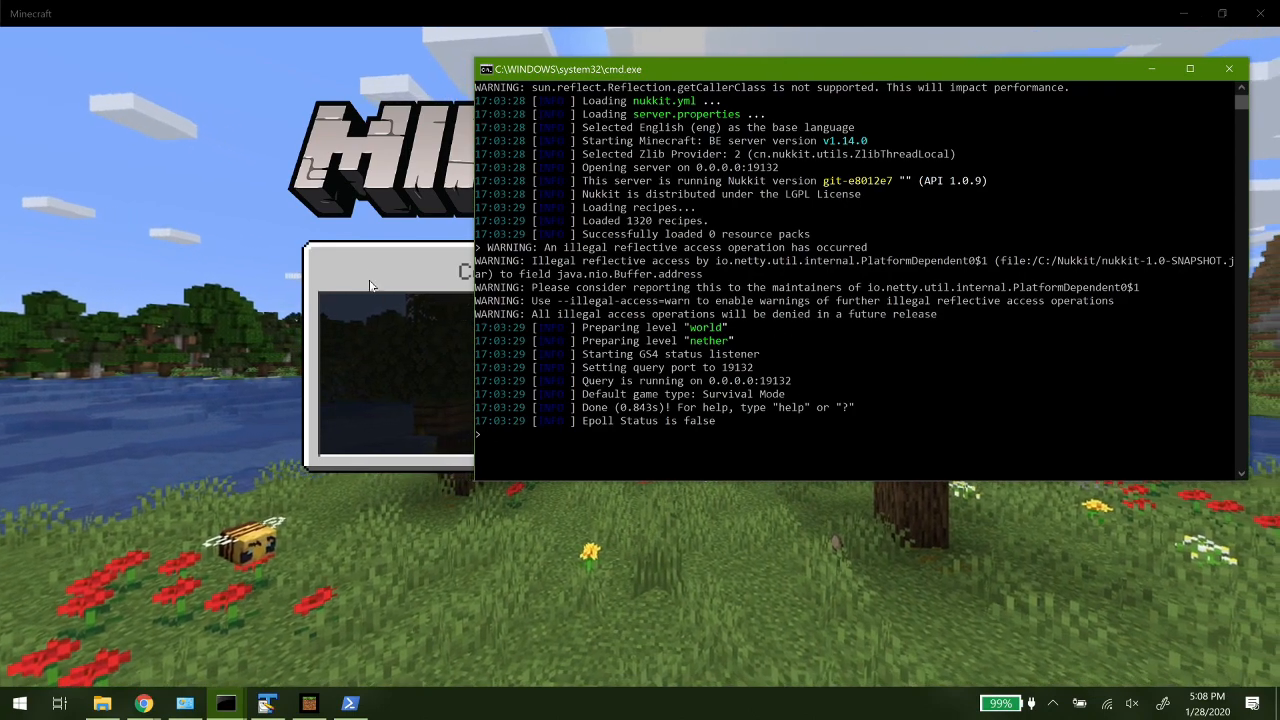
pyautogui.click(377, 281)
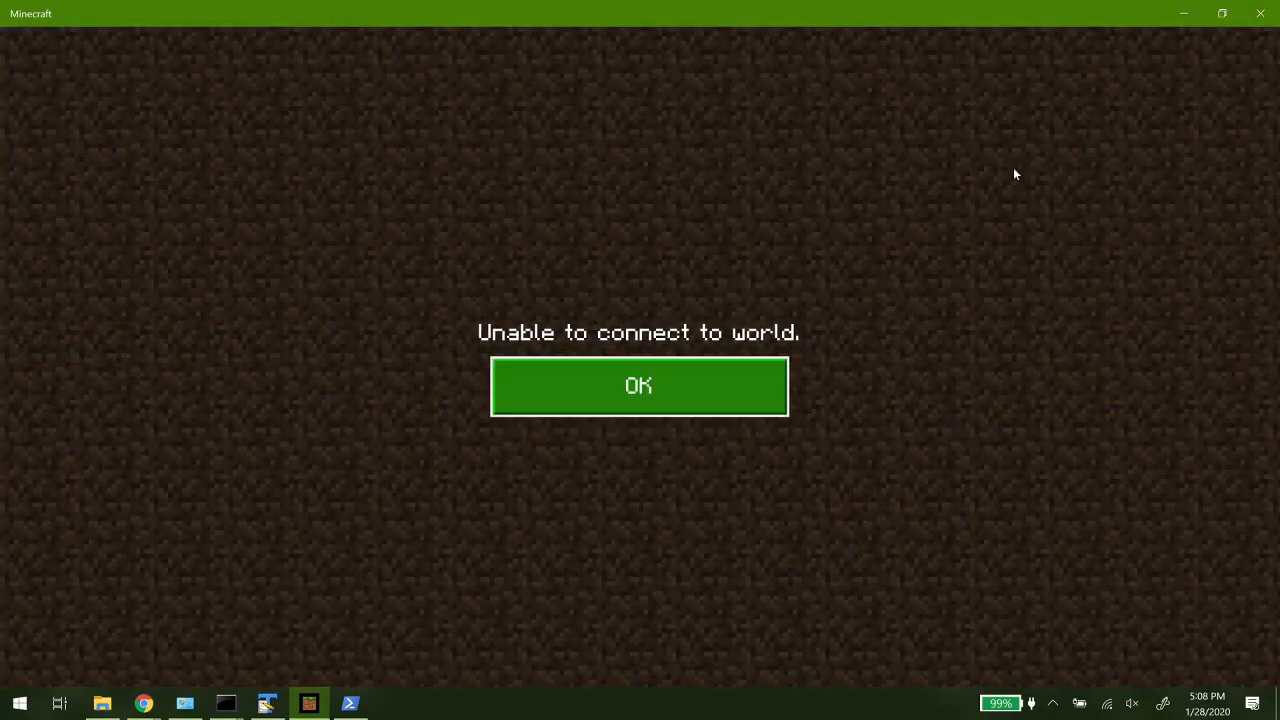
pyautogui.click(686, 392)
# - Close Minecraft completely and relaunch it
pyautogui.click(1260, 13)
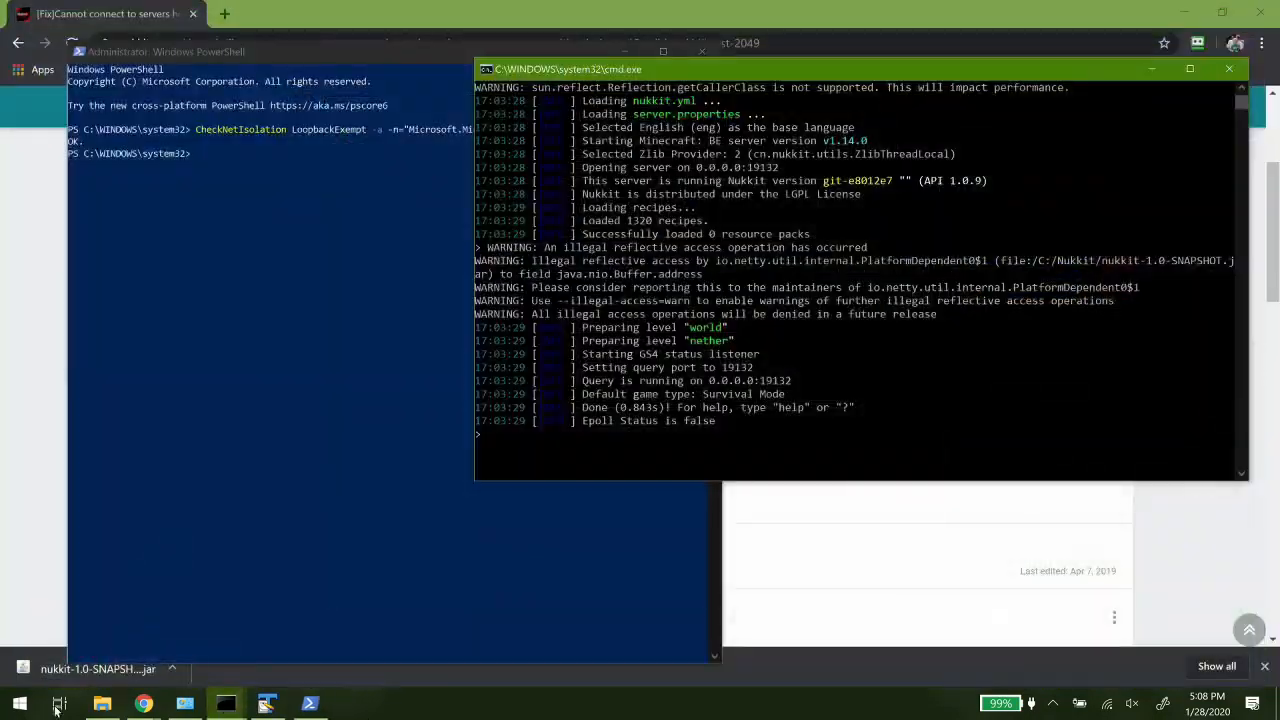
pyautogui.click(18, 708)
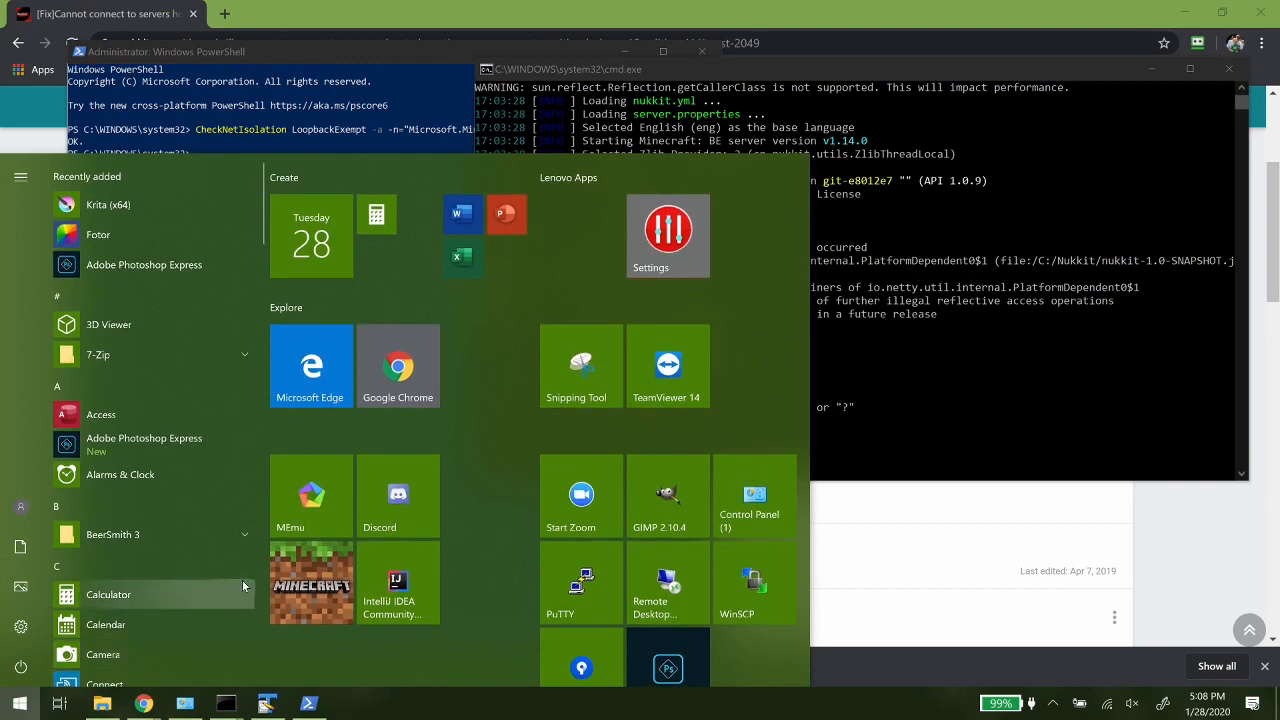
pyautogui.click(319, 603)
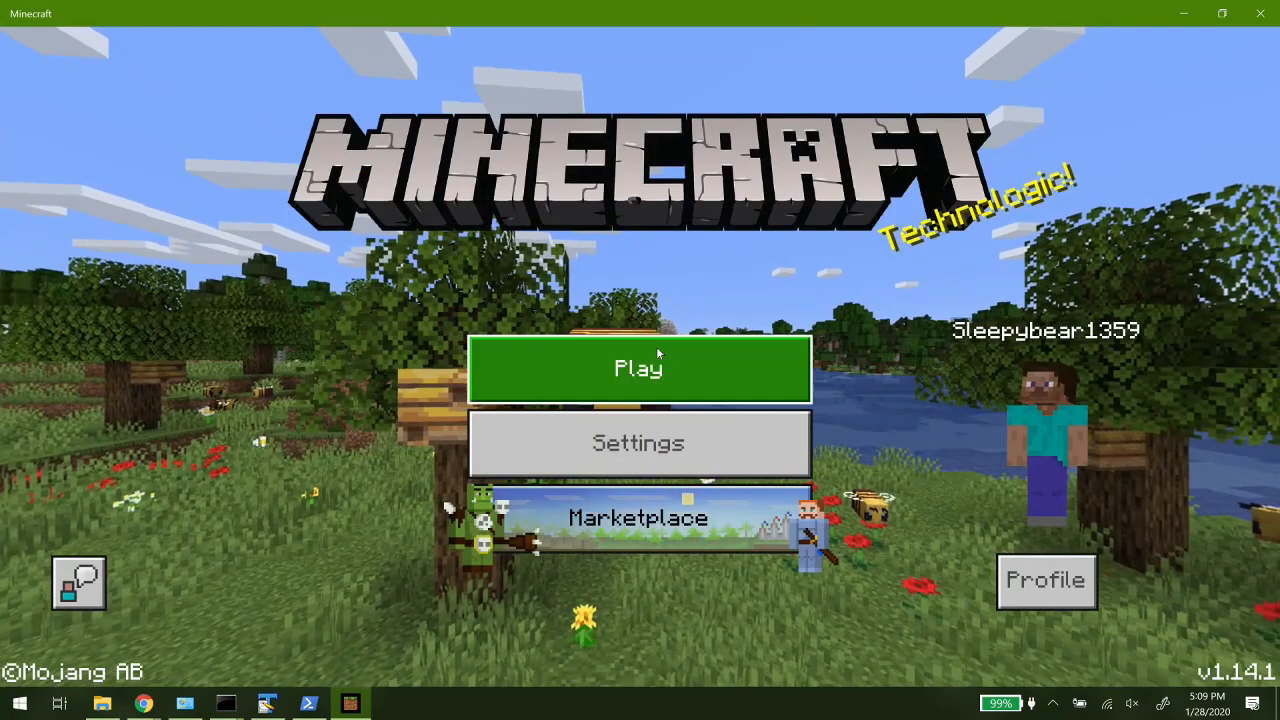
# - Join My Server from the server list, check the login in the server console, and return to the game
pyautogui.click(657, 358)
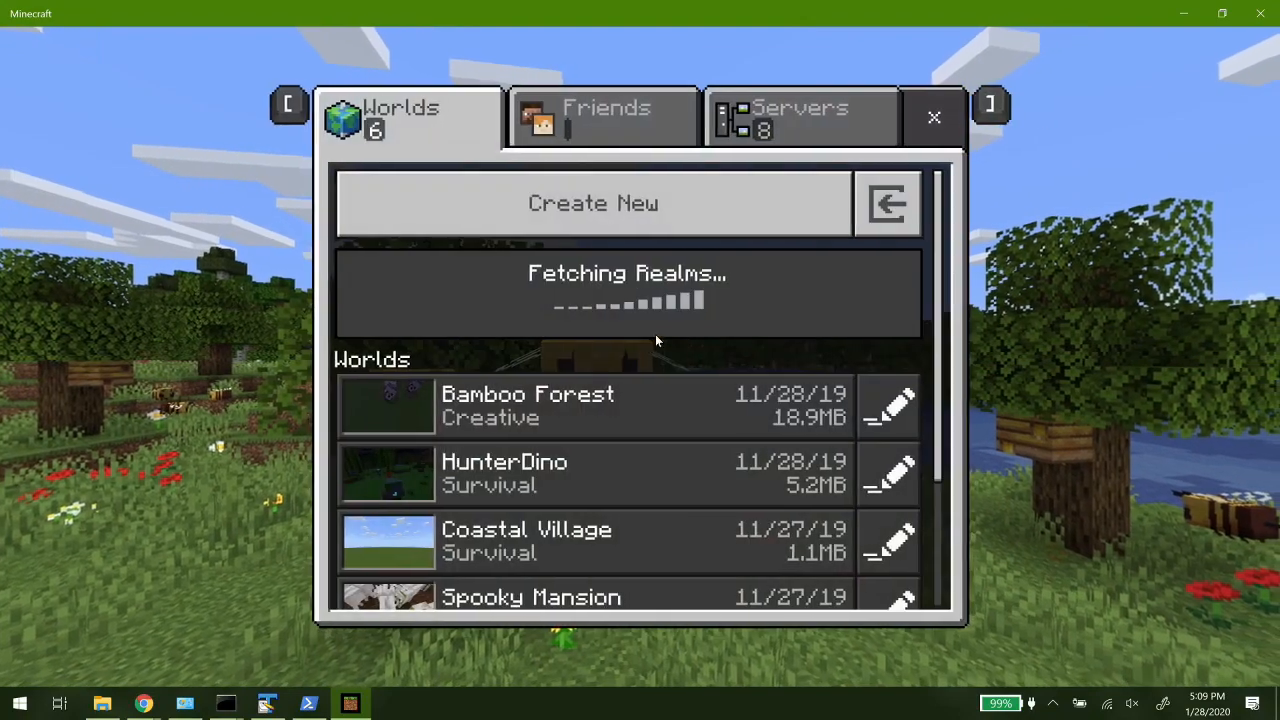
pyautogui.click(858, 105)
pyautogui.scroll(-3, 720, 320)
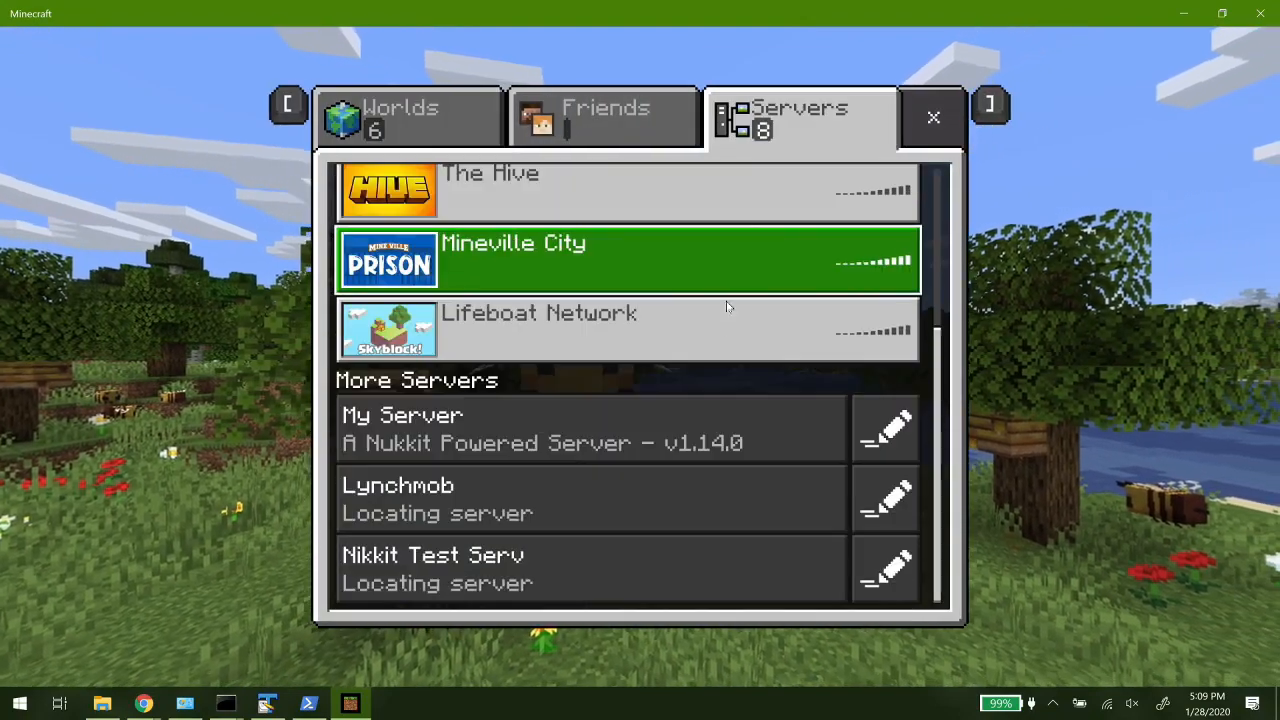
pyautogui.click(598, 416)
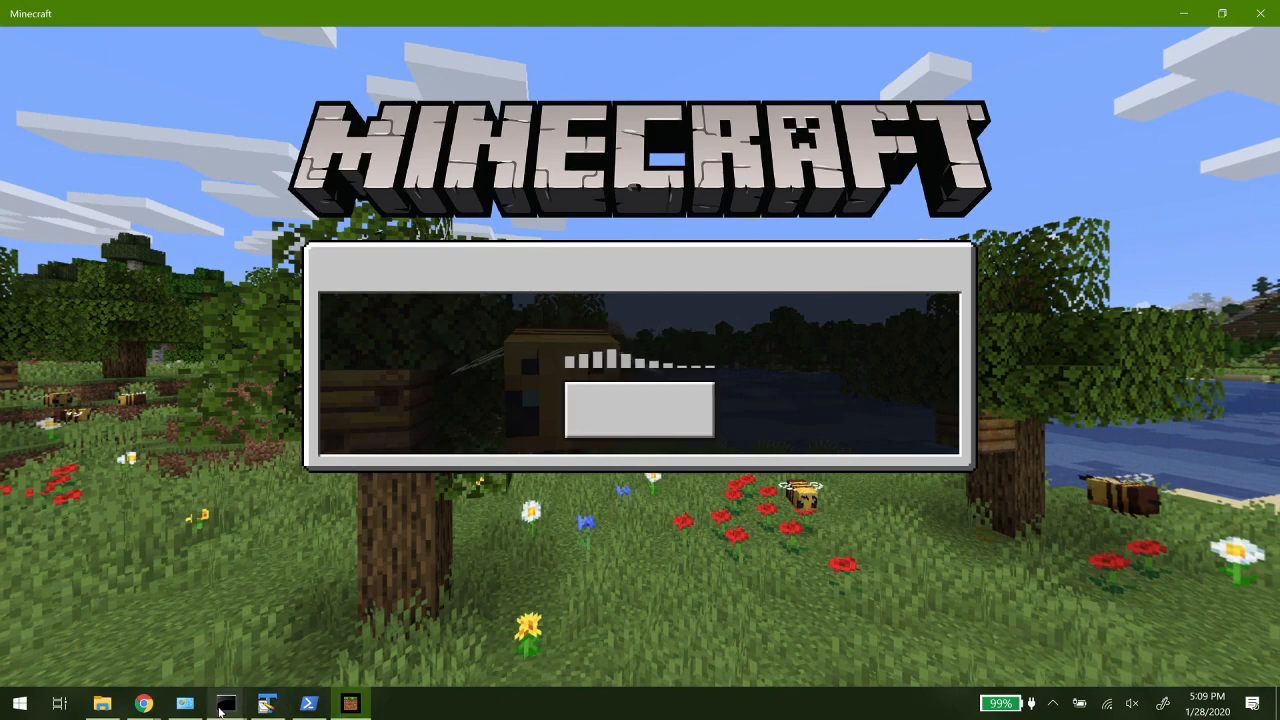
pyautogui.moveTo(224, 705)
pyautogui.click(306, 675)
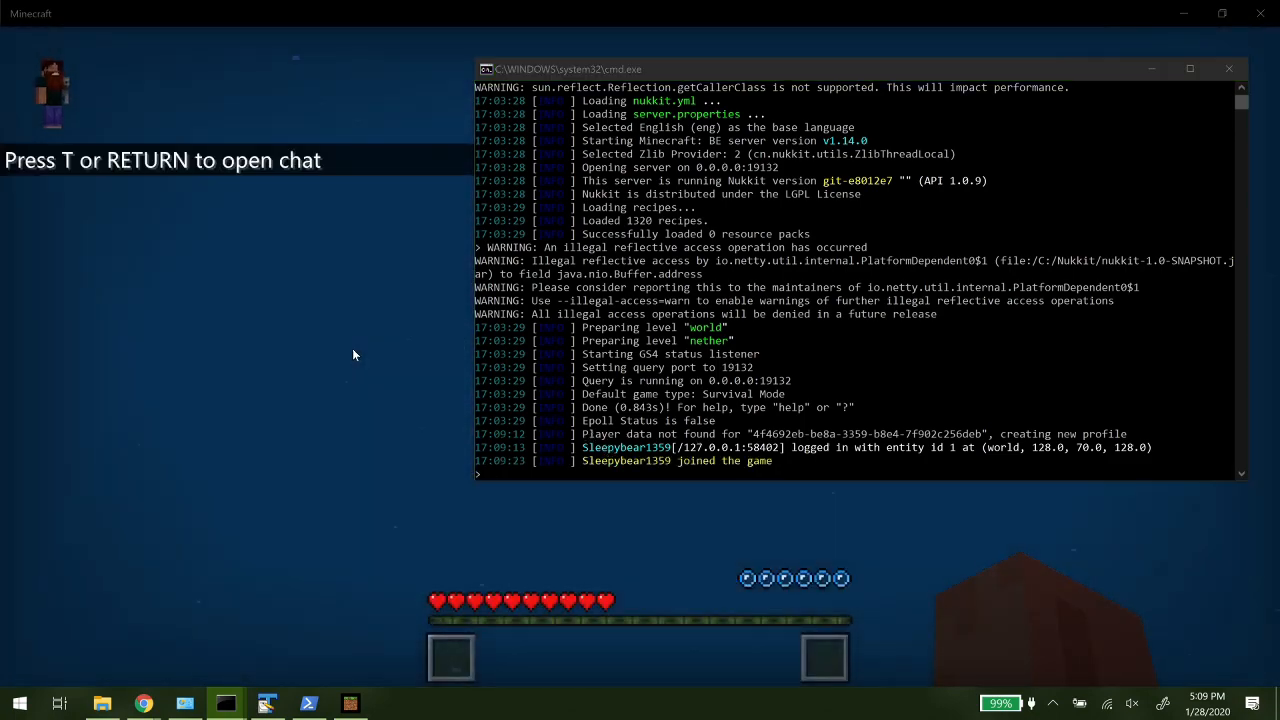
pyautogui.click(352, 348)
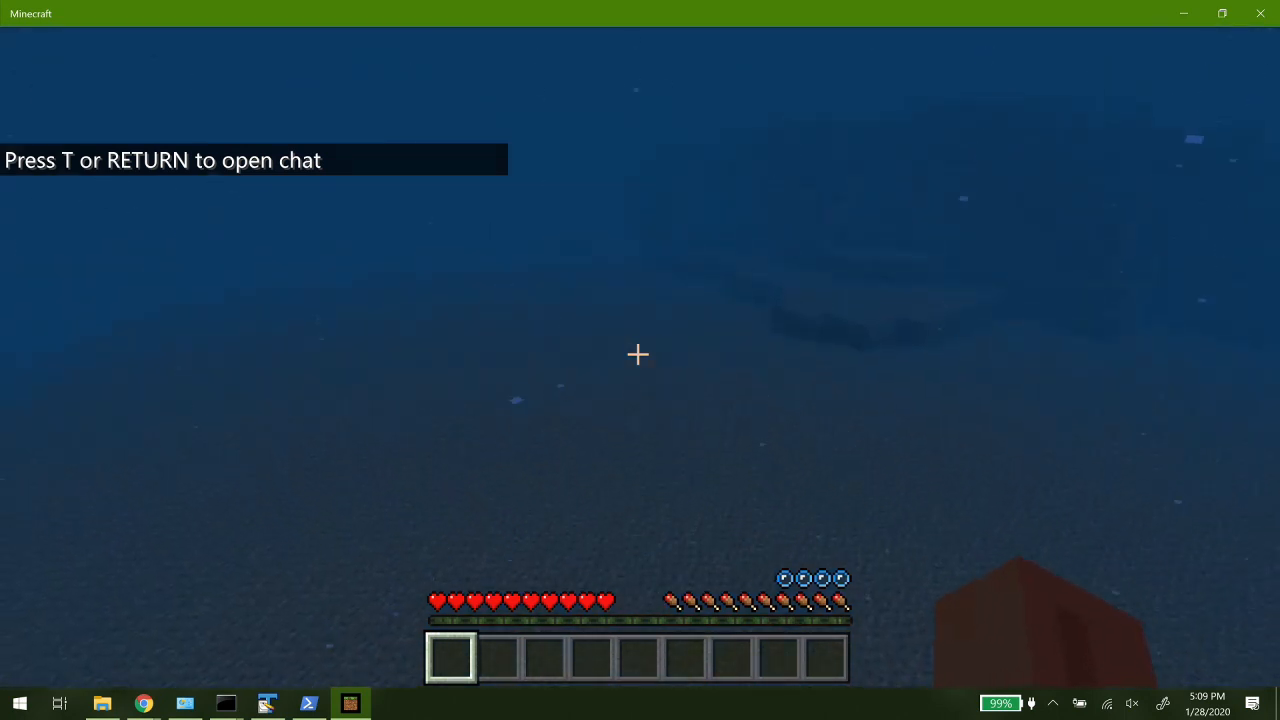
# - Swim up to the water surface, head for the shore, and climb onto the grassy ledge with sunflowers
pyautogui.press('space')
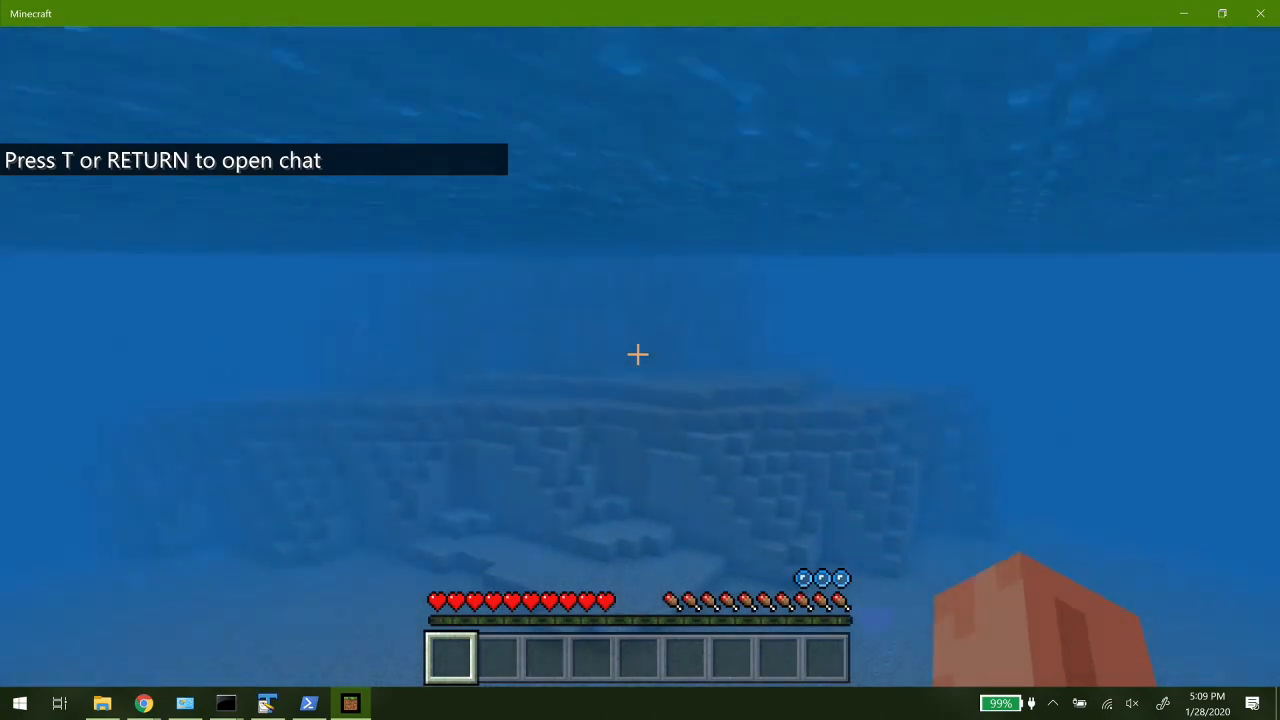
pyautogui.press('w')
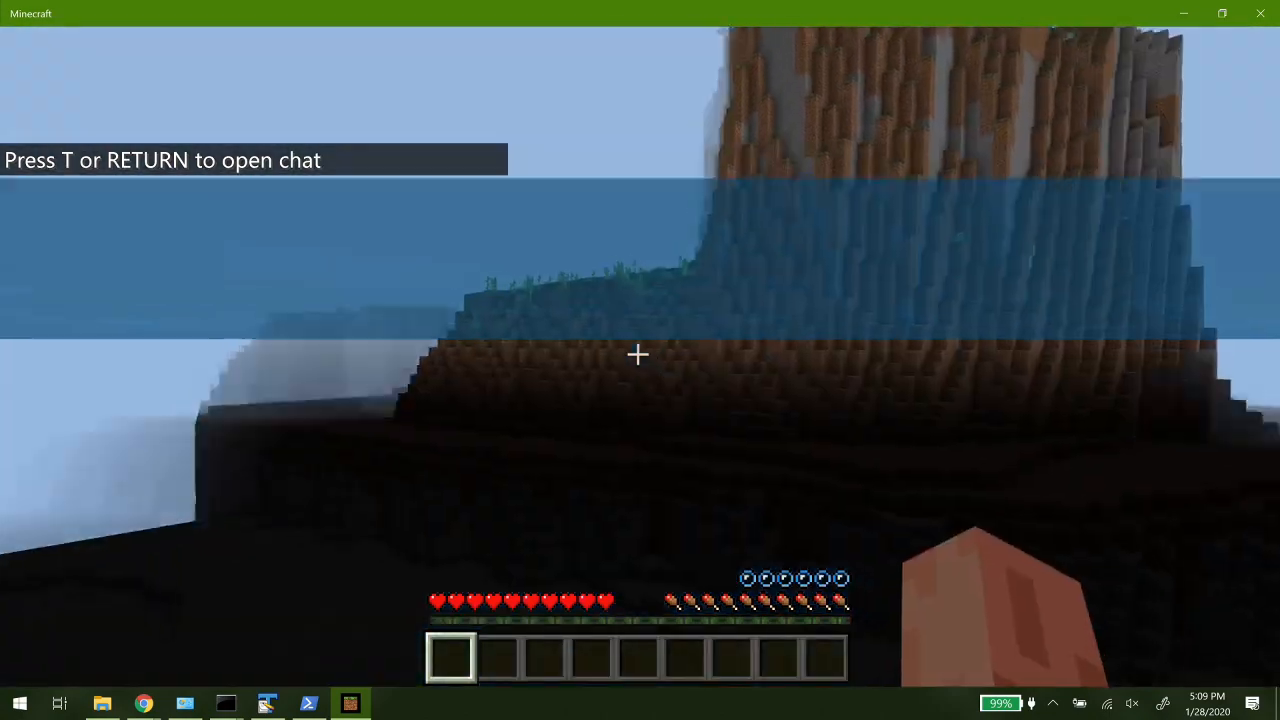
pyautogui.press('w')
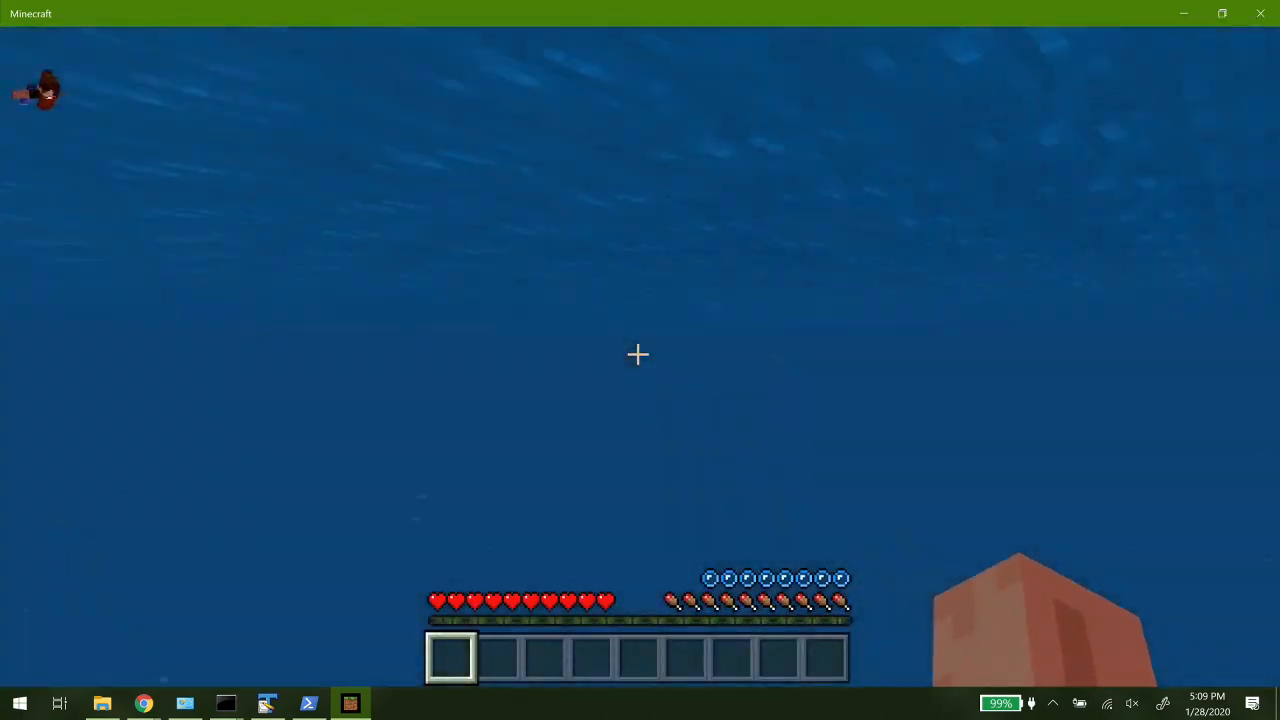
pyautogui.press('w')
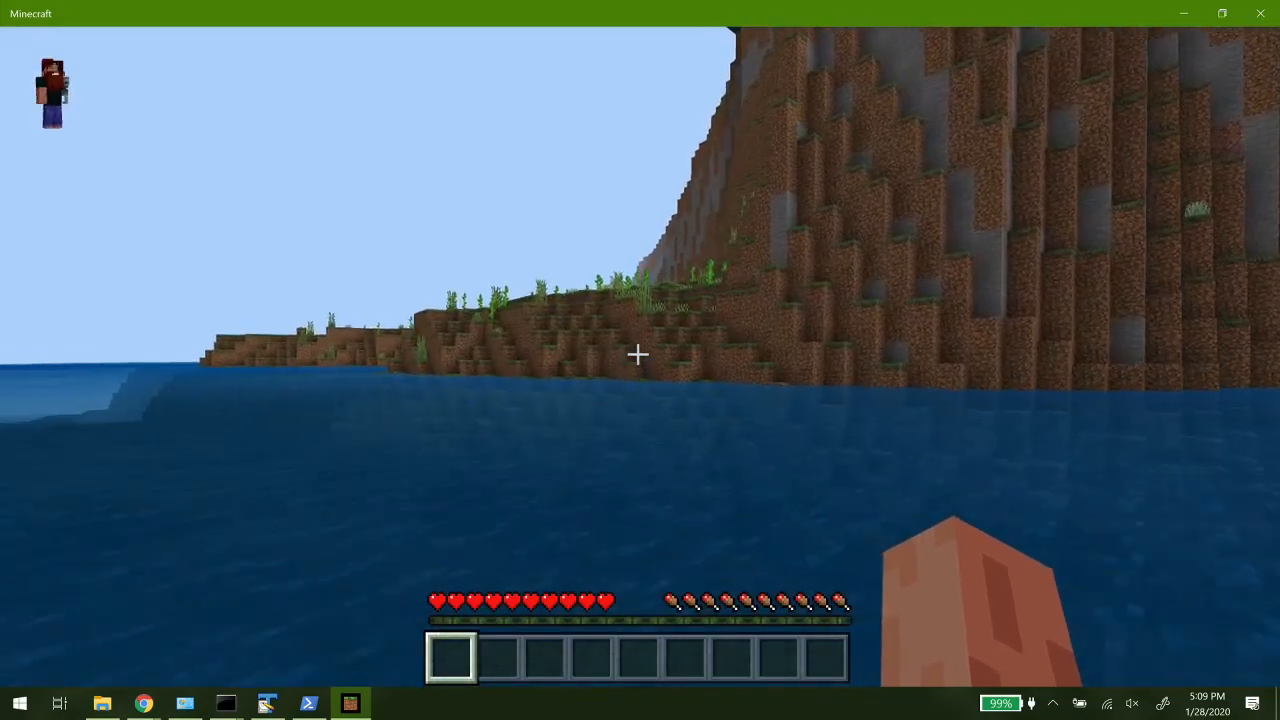
pyautogui.press('w')
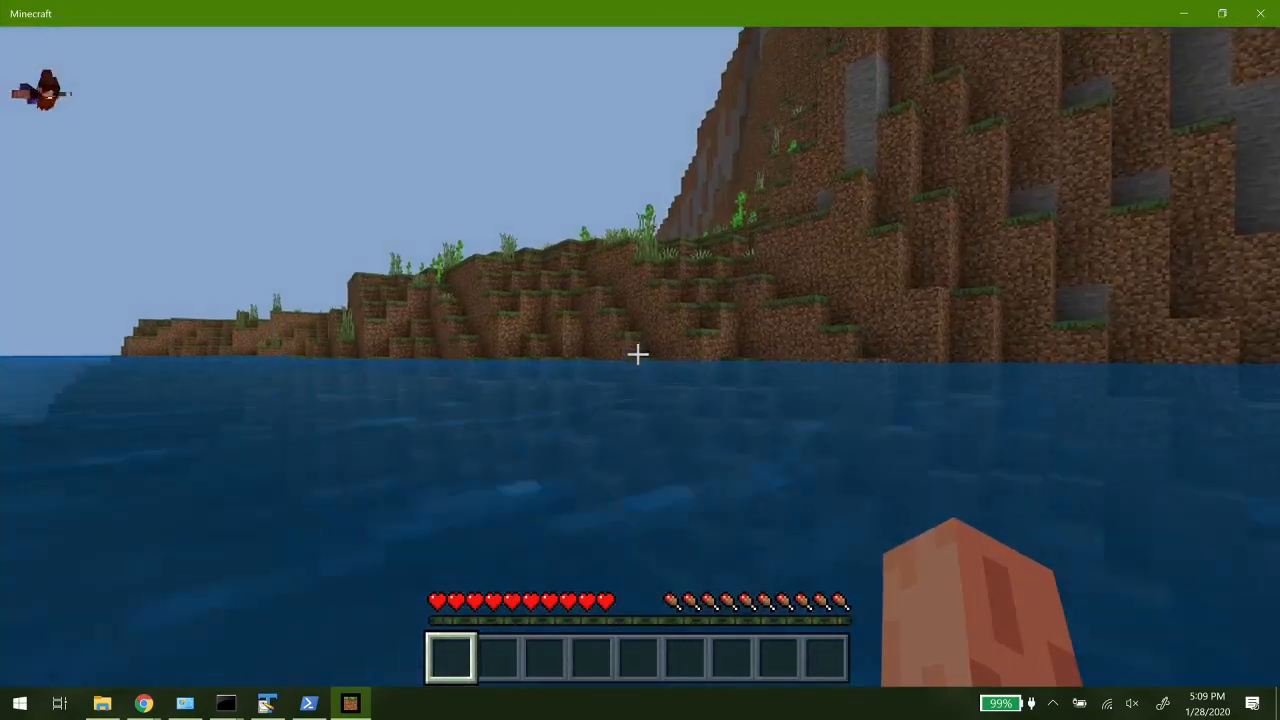
pyautogui.press('w')
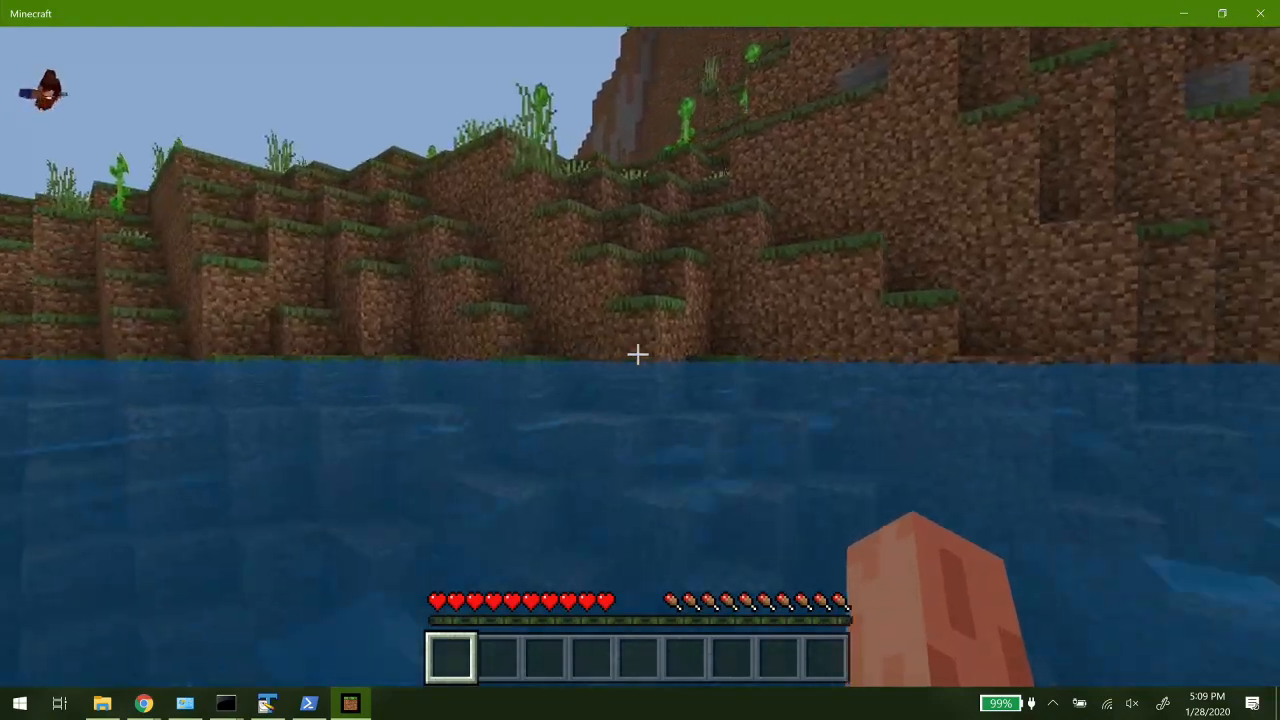
pyautogui.press('w')
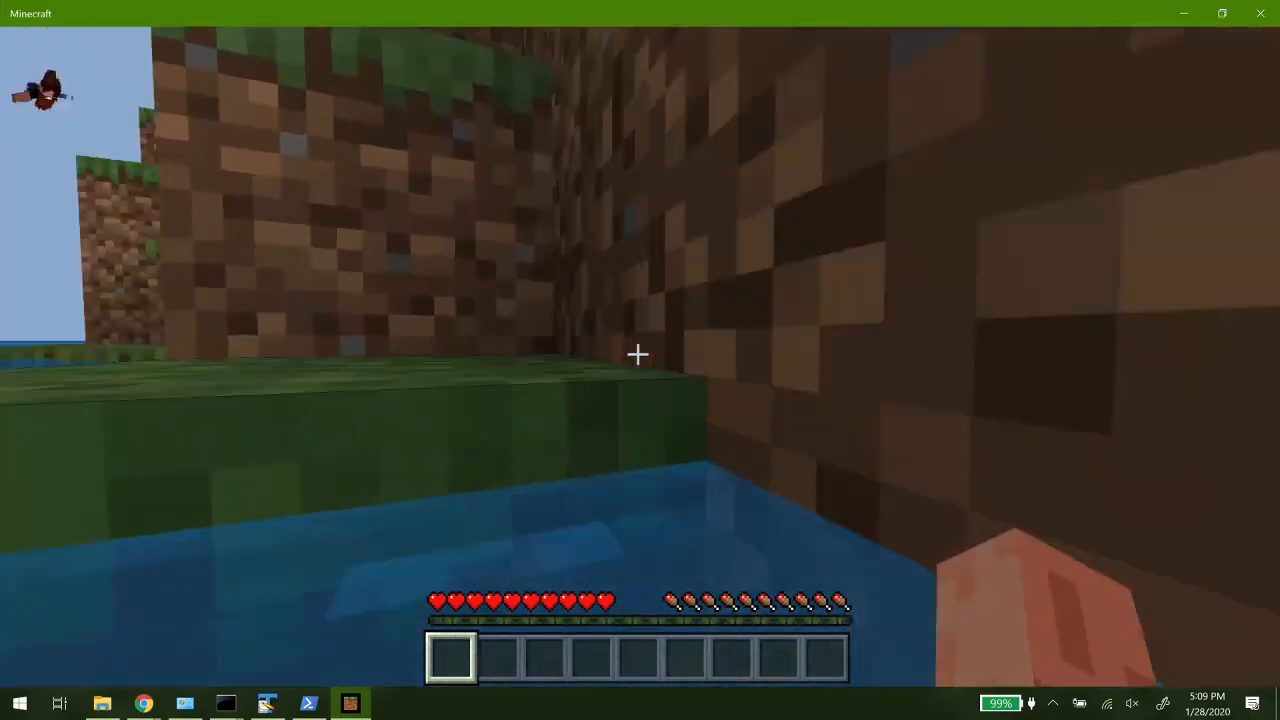
pyautogui.press('w')
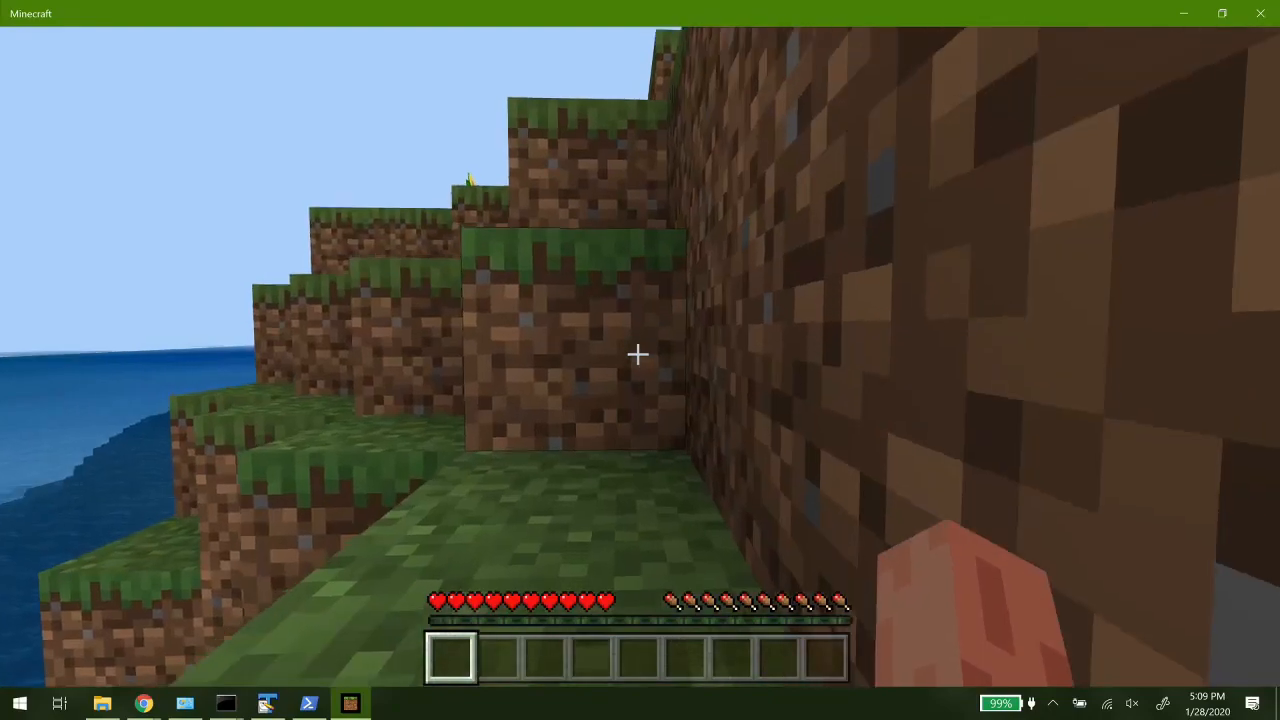
pyautogui.press('w')
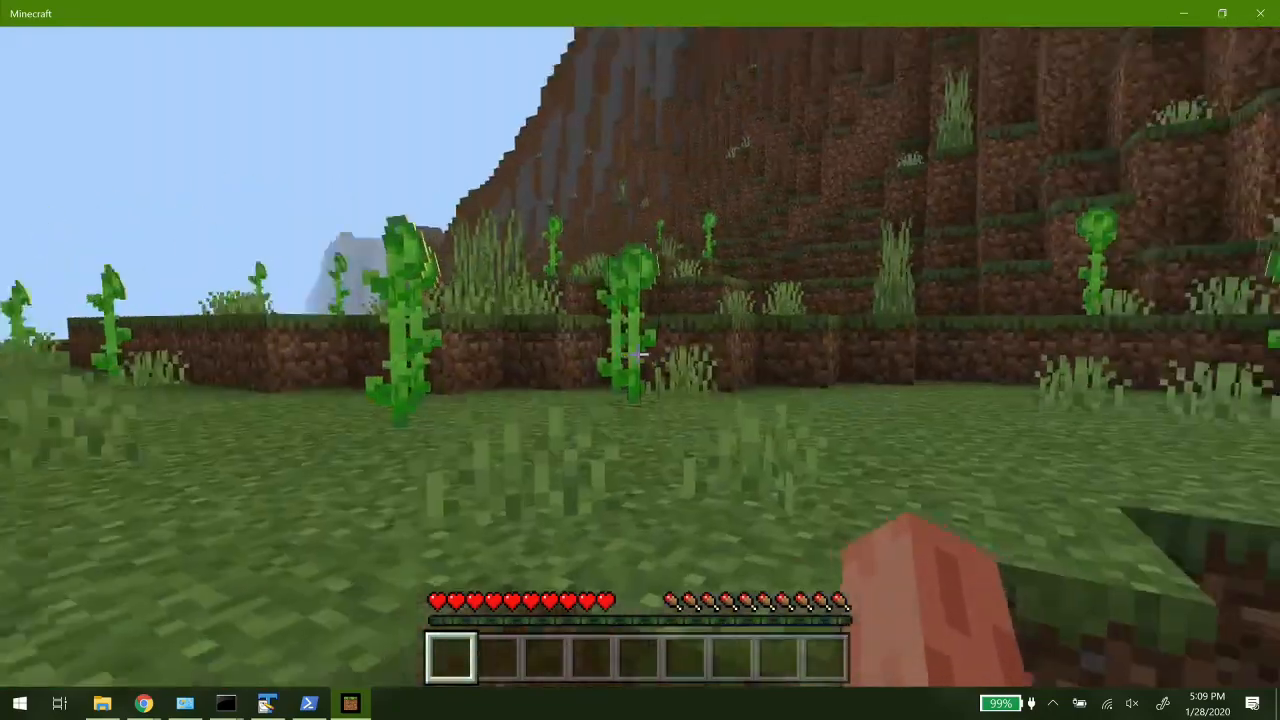
pyautogui.press('w')
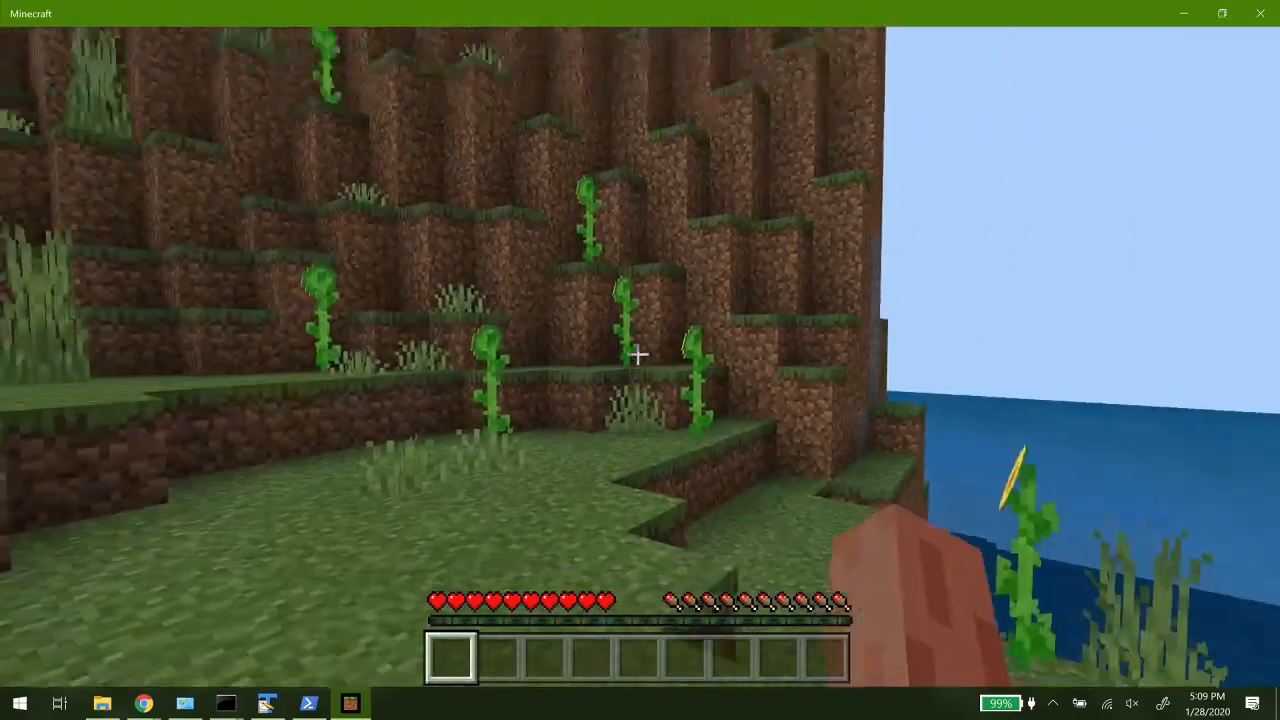
# - Make the joined player a server operator with the op command in the server console, and resume the game
pyautogui.press('Escape')
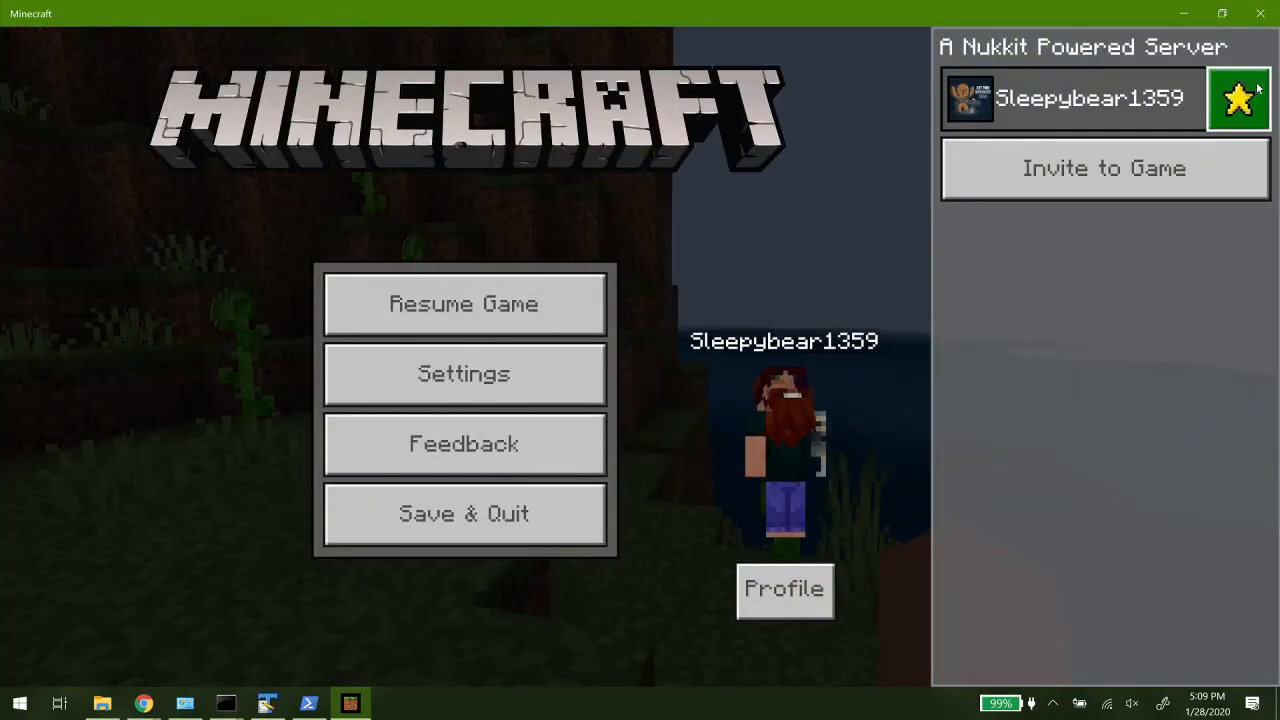
pyautogui.click(458, 282)
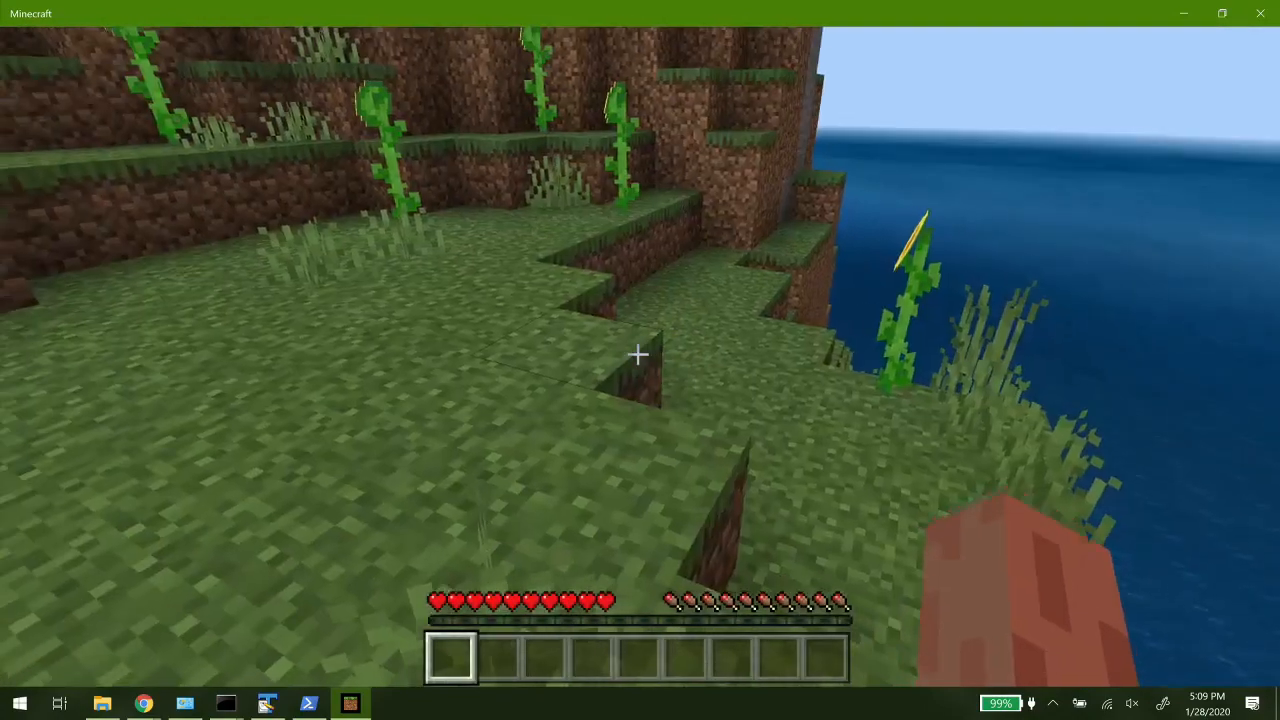
pyautogui.hotkey('alt', 'Tab')
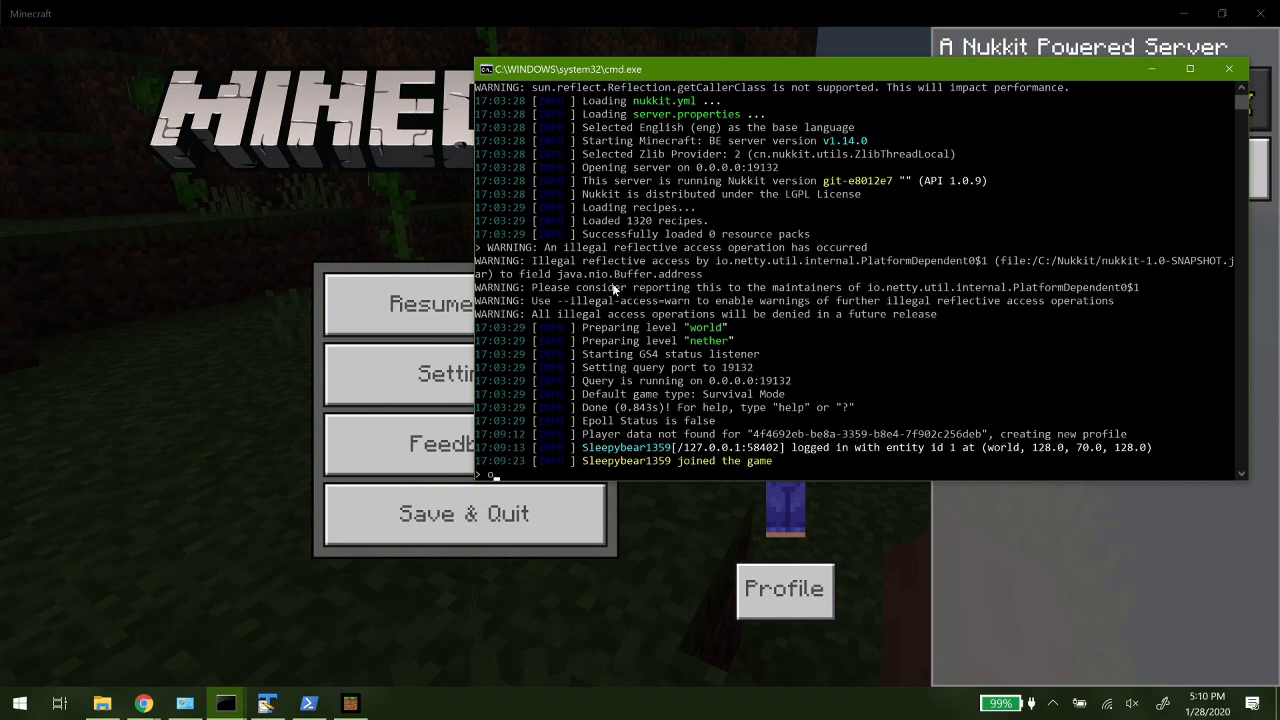
pyautogui.press('Return')
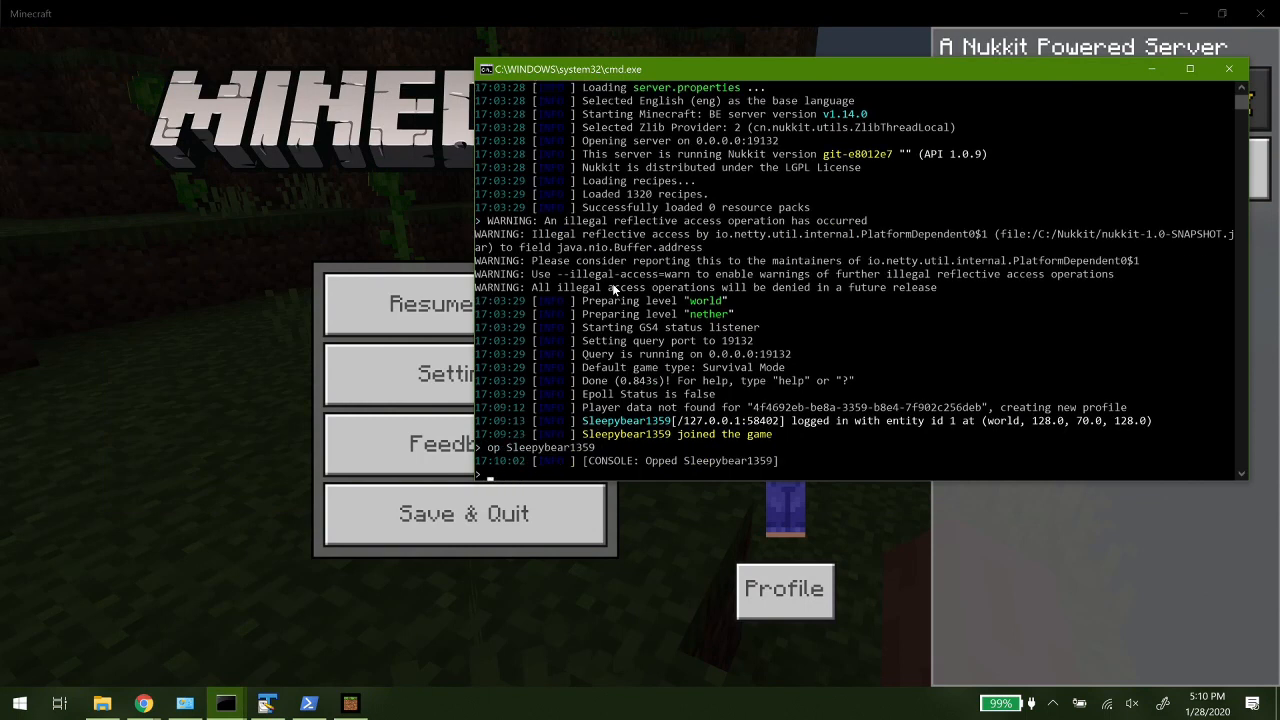
pyautogui.click(430, 303)
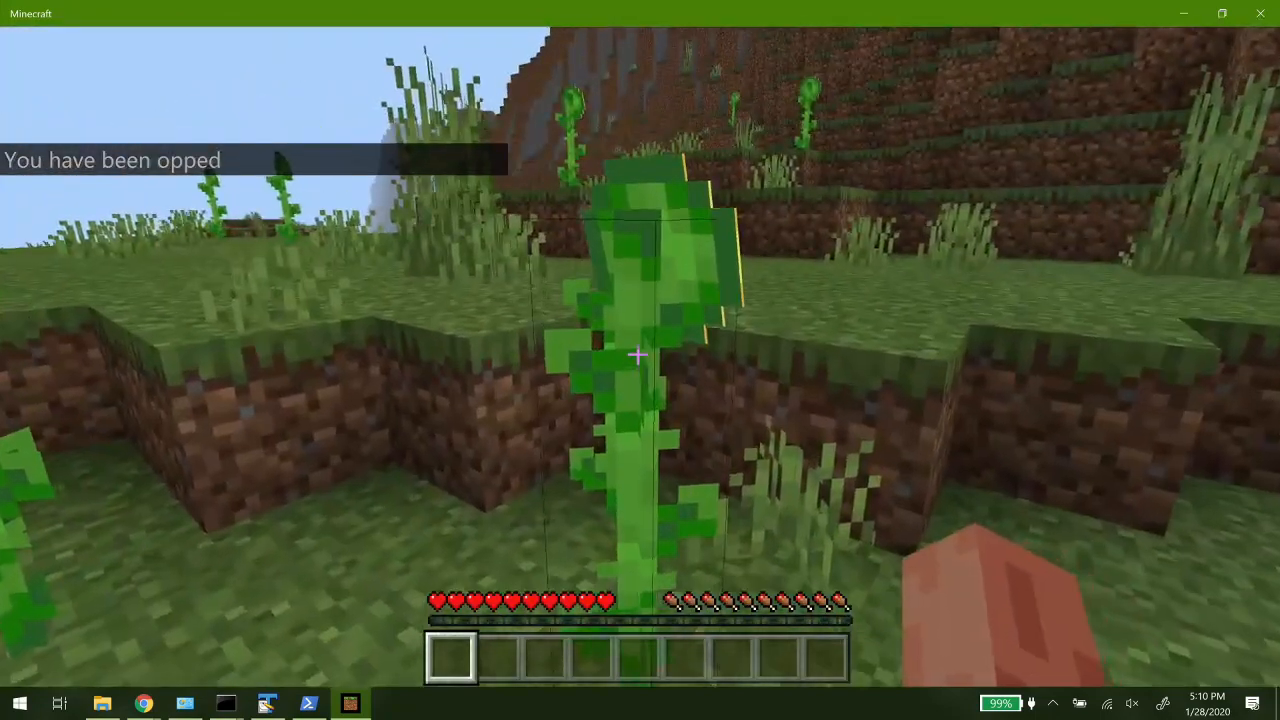
# - Run the /plugins command in the game chat to list the server's plugins, and return to the game world
pyautogui.press('/')
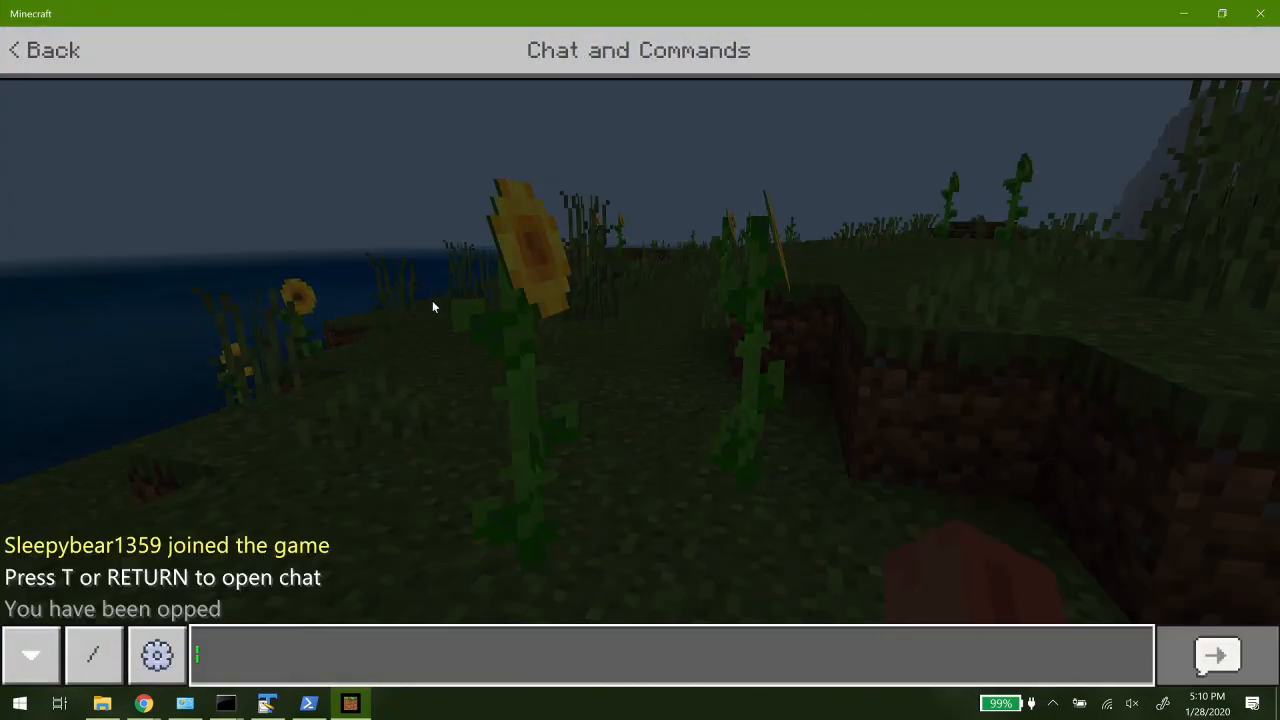
pyautogui.write('/')
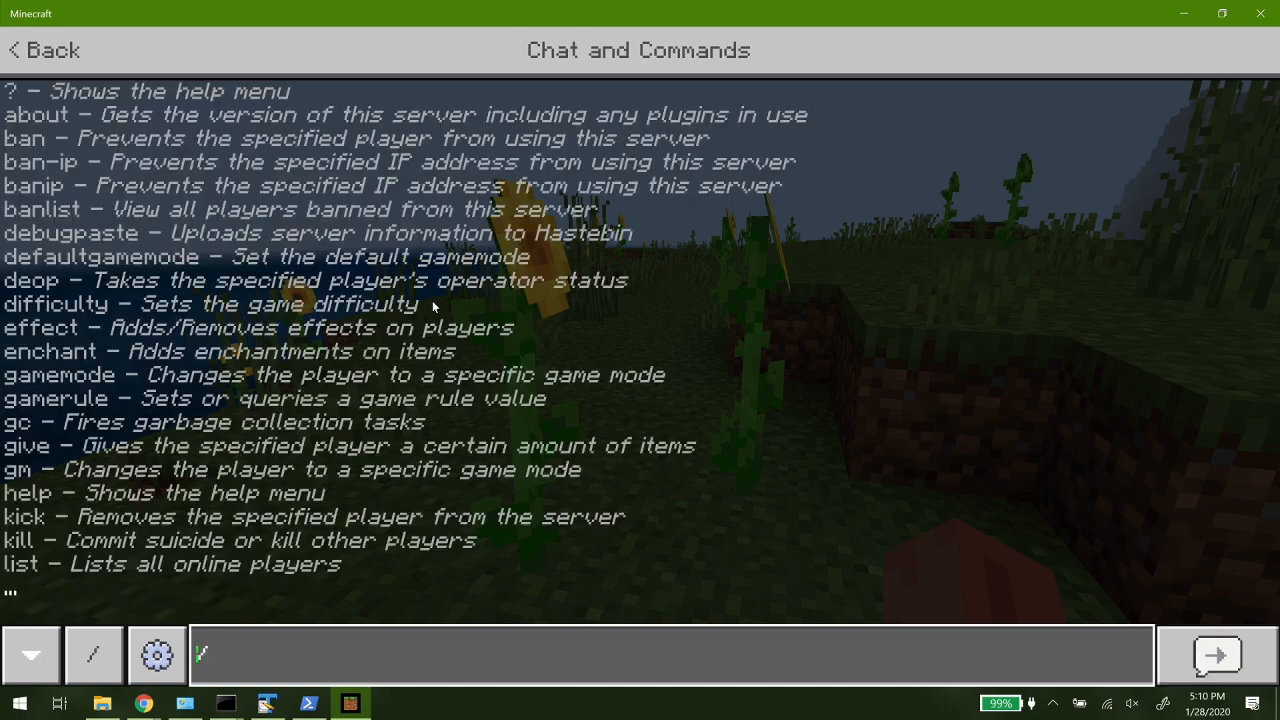
pyautogui.write('plugins')
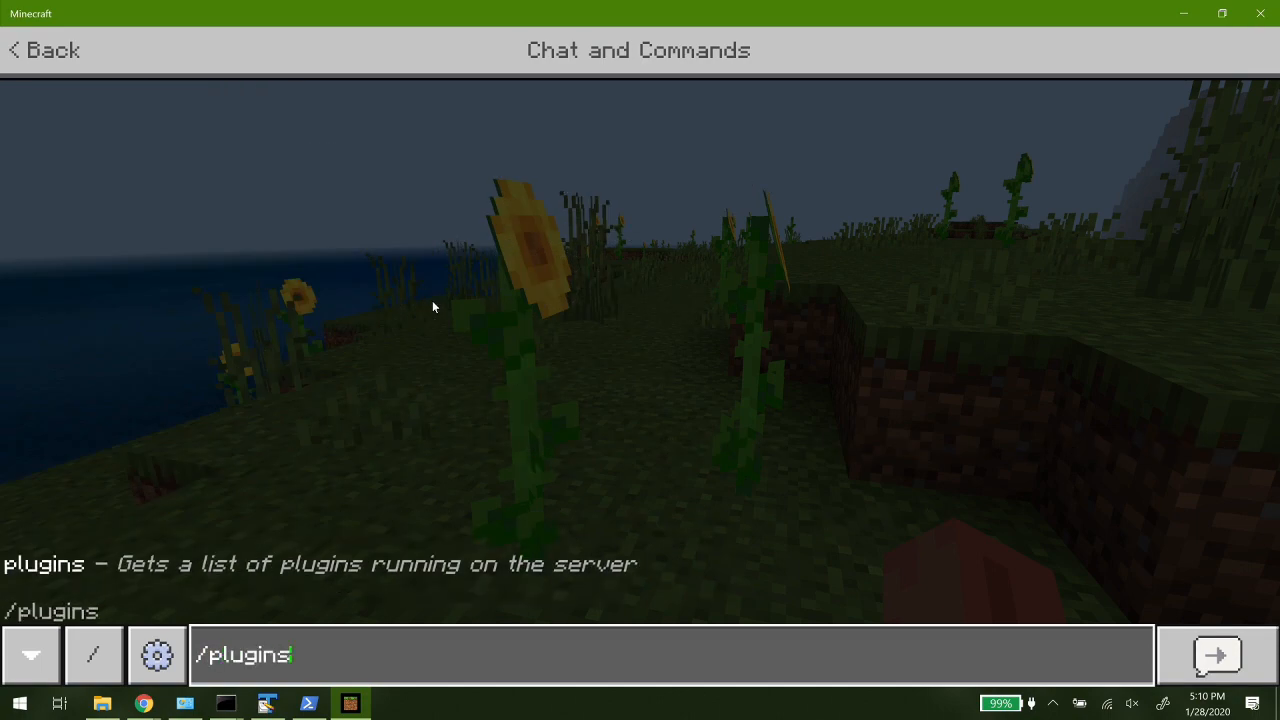
pyautogui.press('Return')
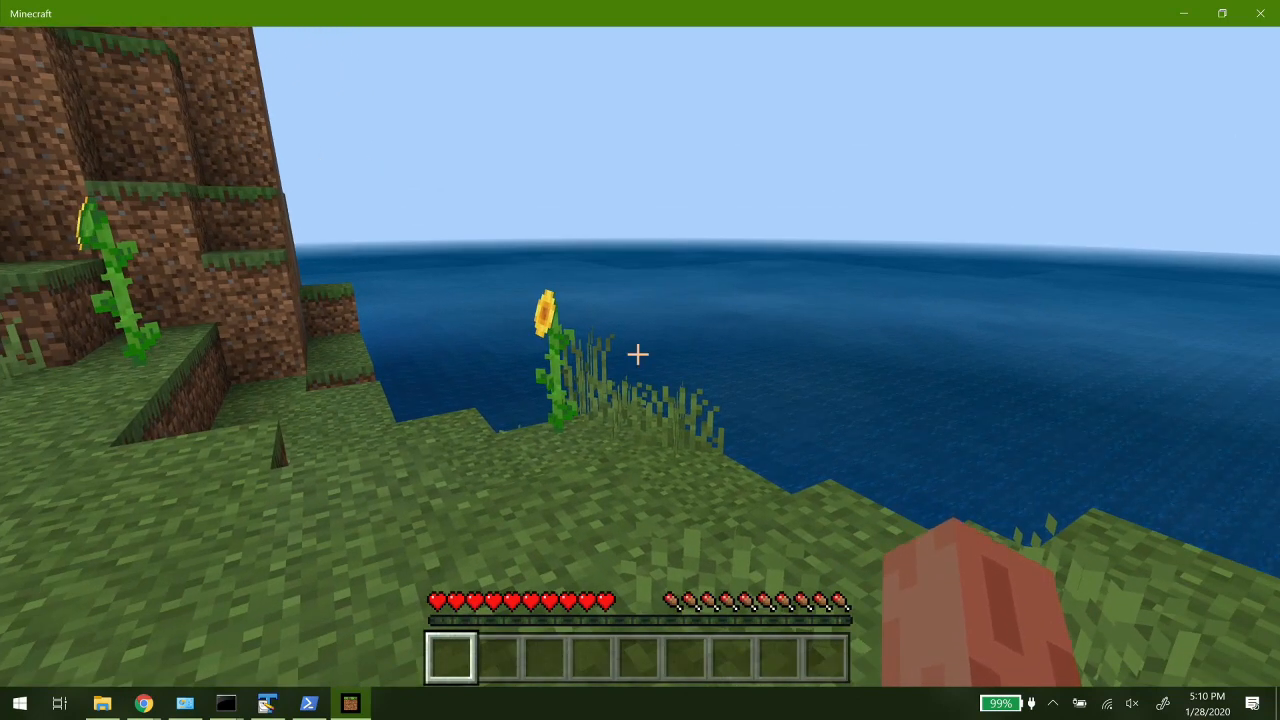
# - Break the sunflower and tall grass at the cliff edge, and switch the camera to the front-facing third-person view
pyautogui.press('a')
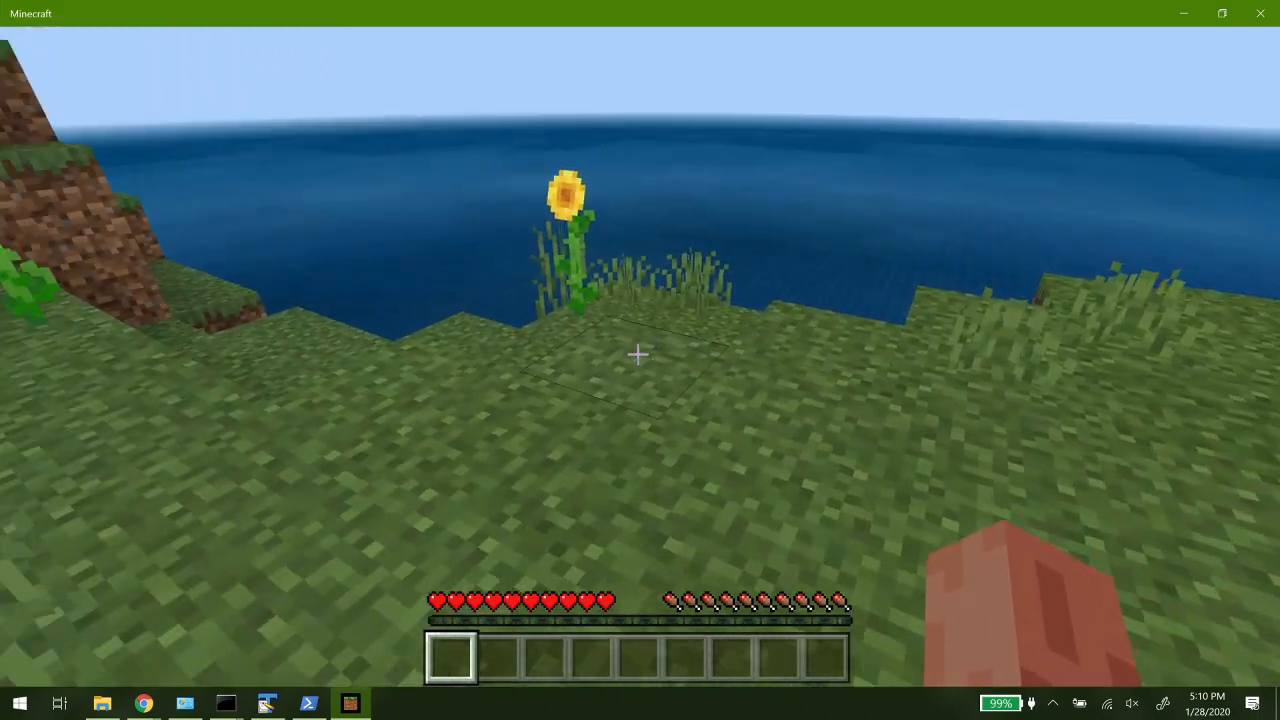
pyautogui.press('w')
pyautogui.press('w')
pyautogui.click(638, 354)
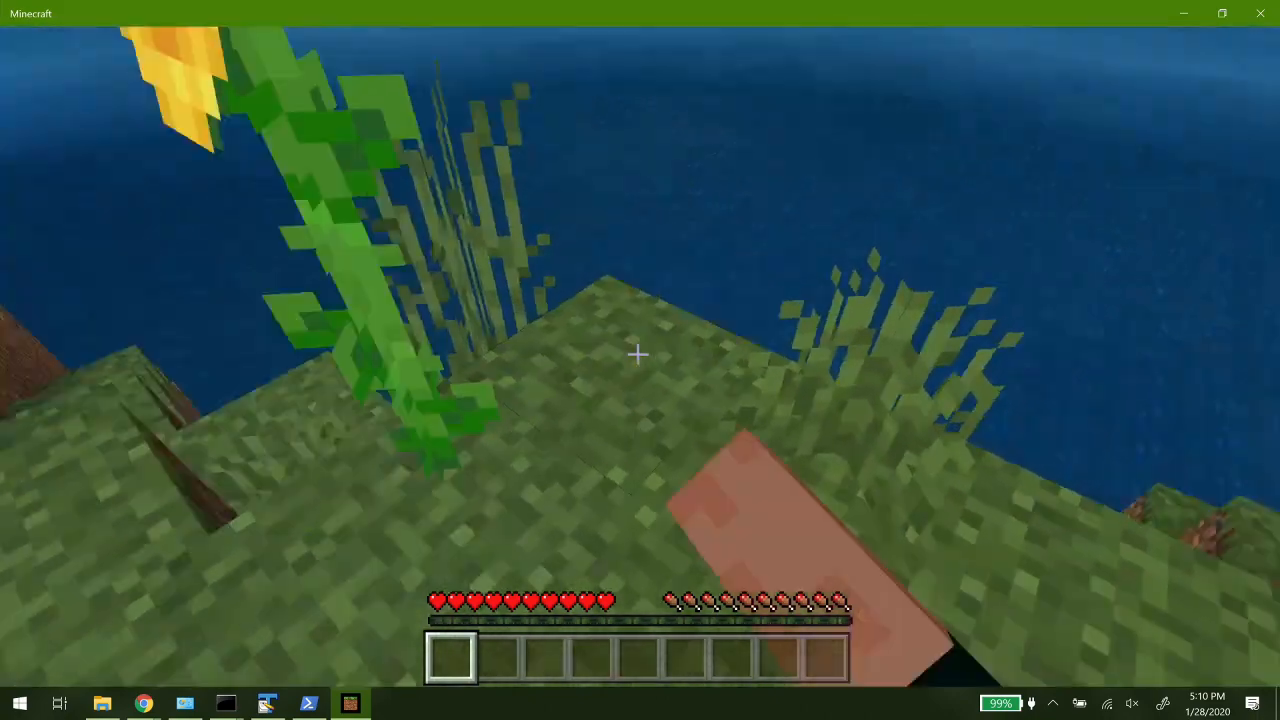
pyautogui.click(638, 354)
pyautogui.click(638, 354)
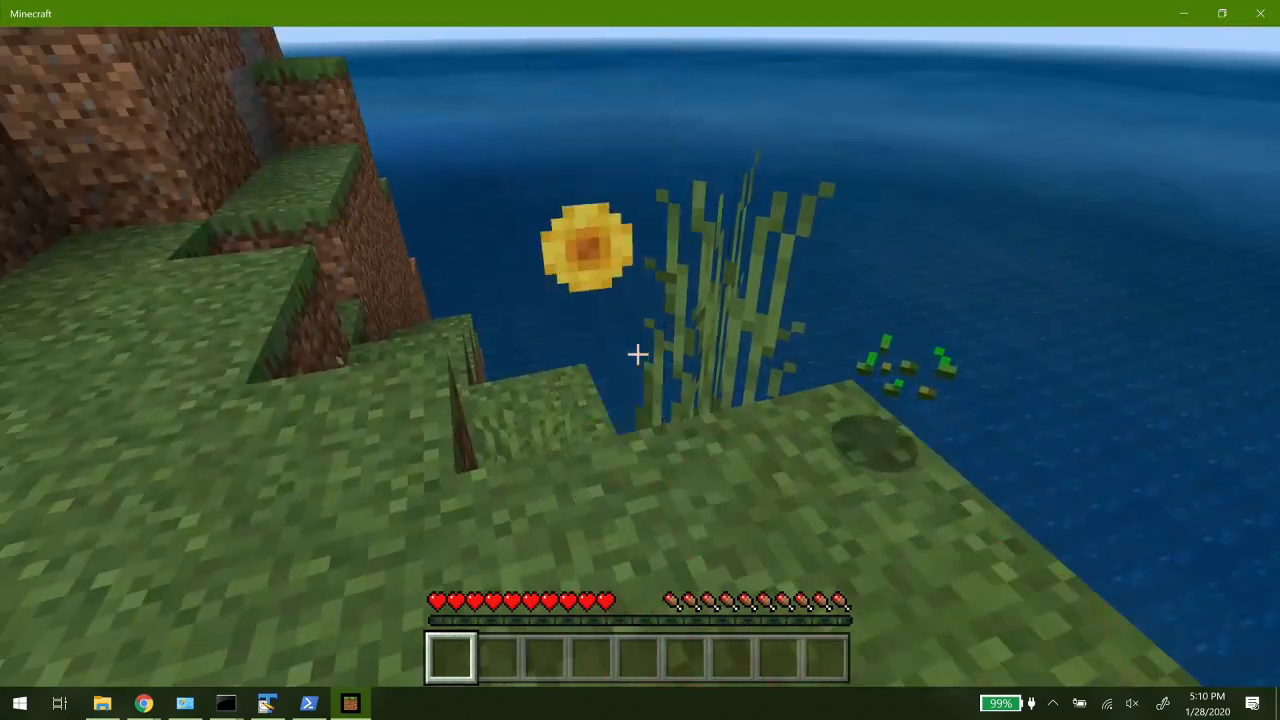
pyautogui.click(638, 354)
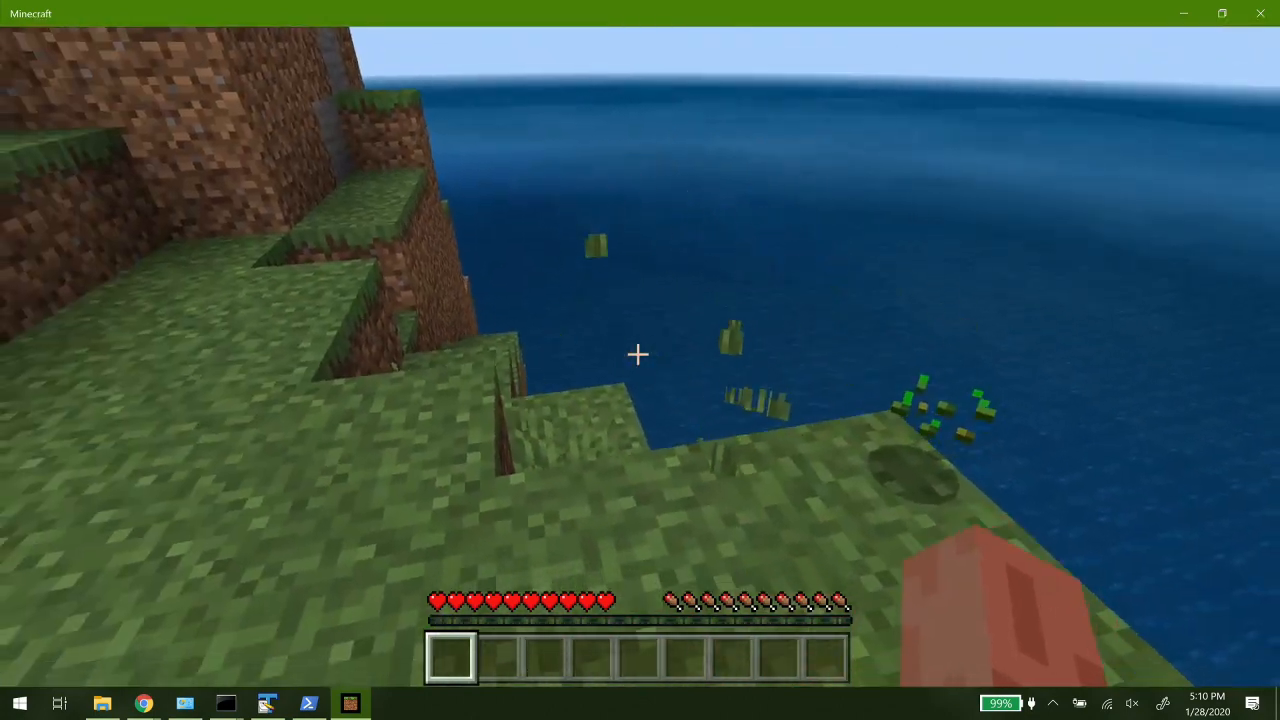
pyautogui.press('F5')
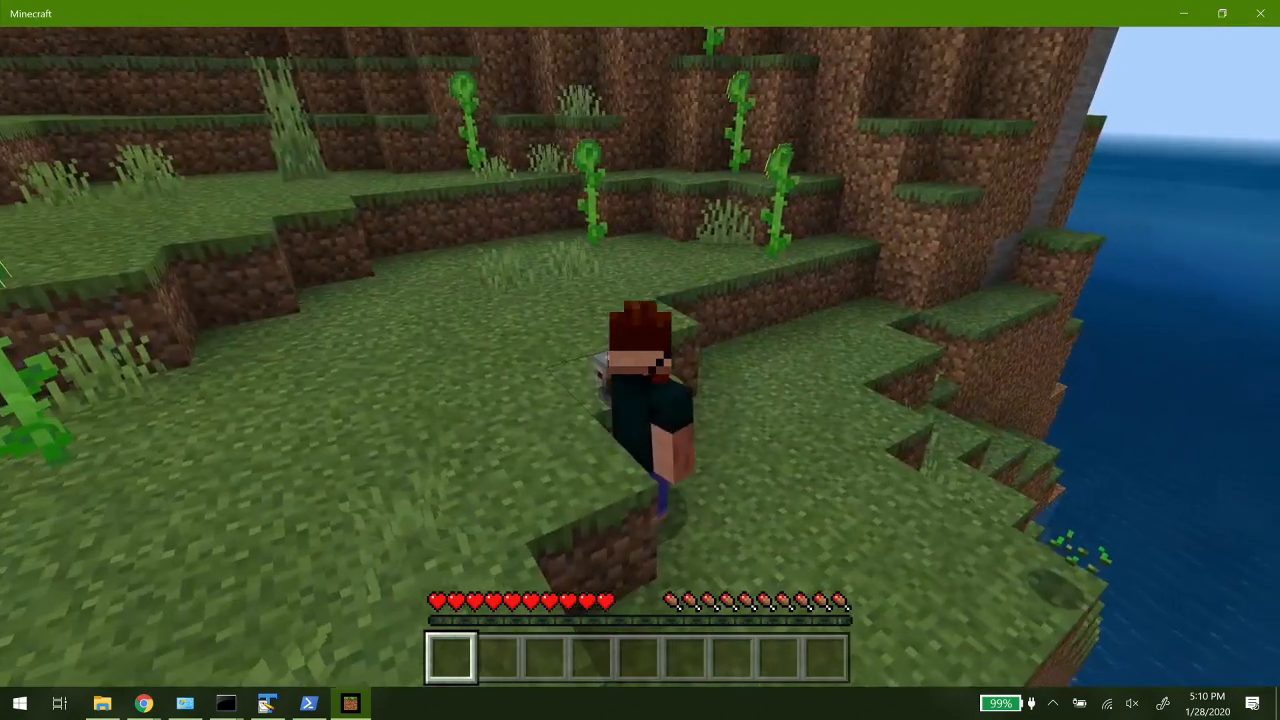
pyautogui.press('F5')
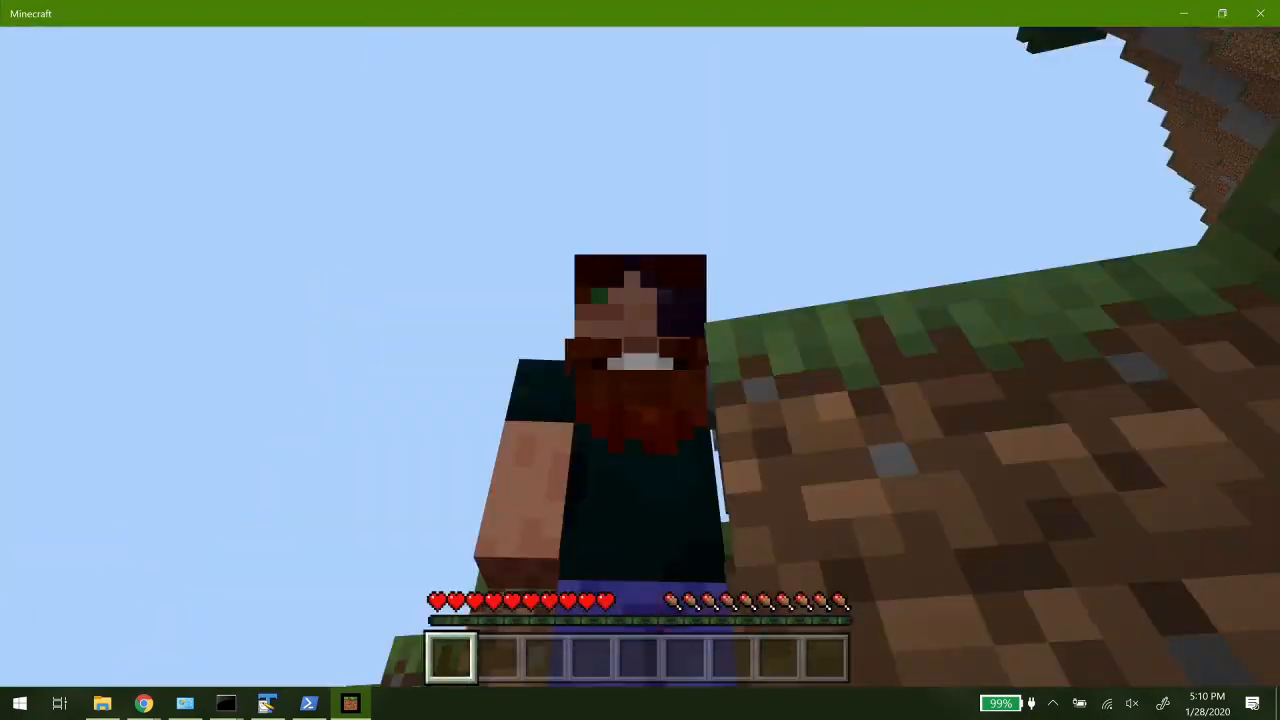